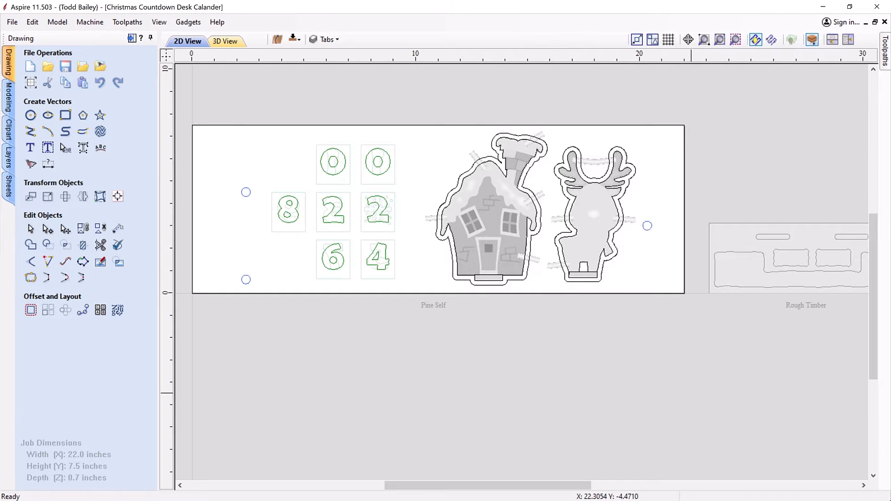
Examine the Pine Self and Rough Timber sheets of the desk calendar project in both 2D and 3D.
{"action": "scroll", "coordinate": [550, 344], "scroll_direction": "down", "scroll_amount": 4}
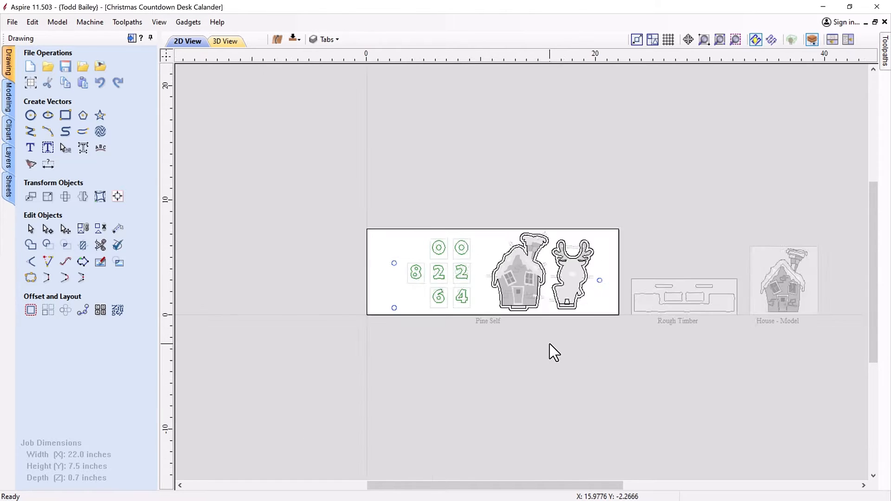
{"action": "scroll", "coordinate": [661, 395], "scroll_direction": "up", "scroll_amount": 1}
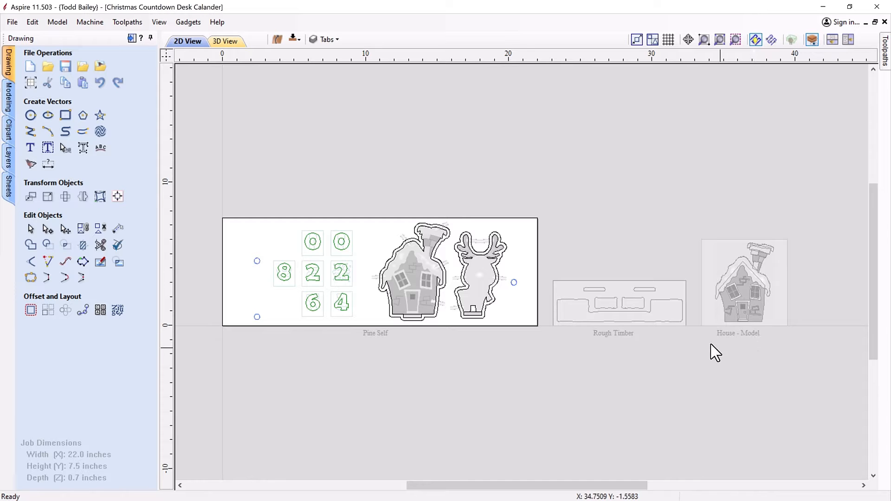
{"action": "left_click", "coordinate": [227, 42]}
{"action": "left_click_drag", "start_coordinate": [508, 386], "coordinate": [482, 365]}
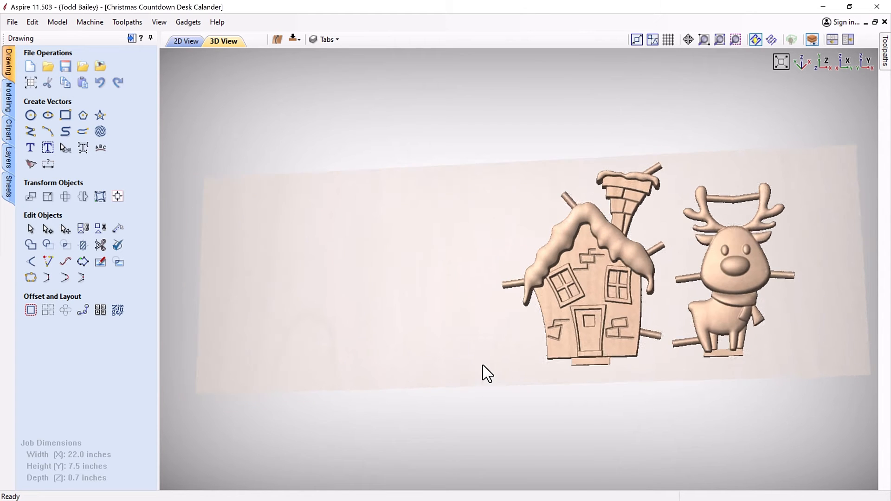
{"action": "left_click", "coordinate": [187, 42]}
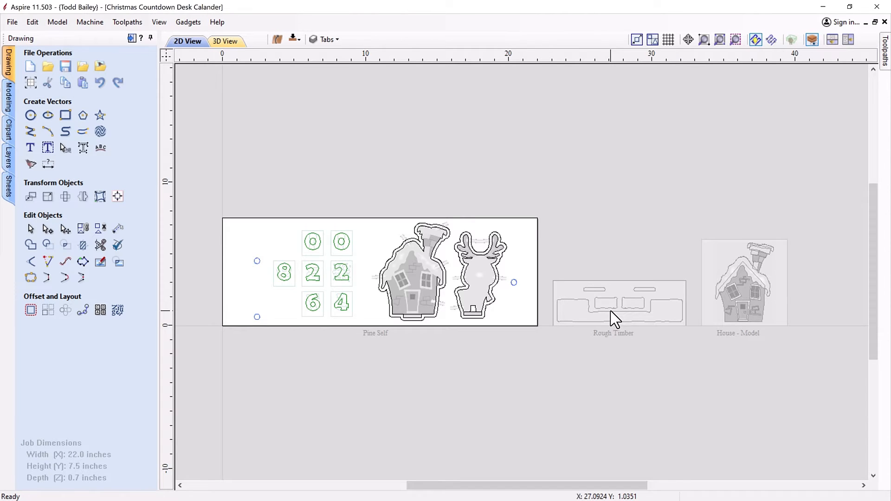
{"action": "left_click", "coordinate": [229, 42]}
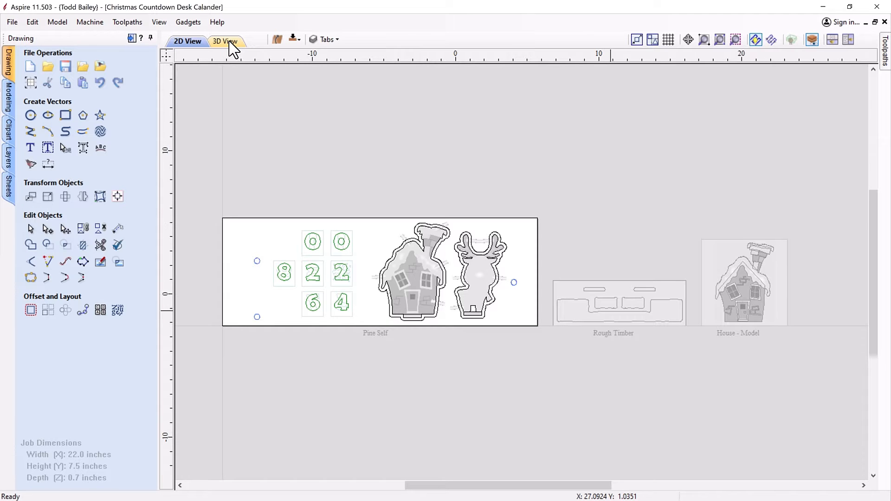
{"action": "left_click", "coordinate": [230, 42]}
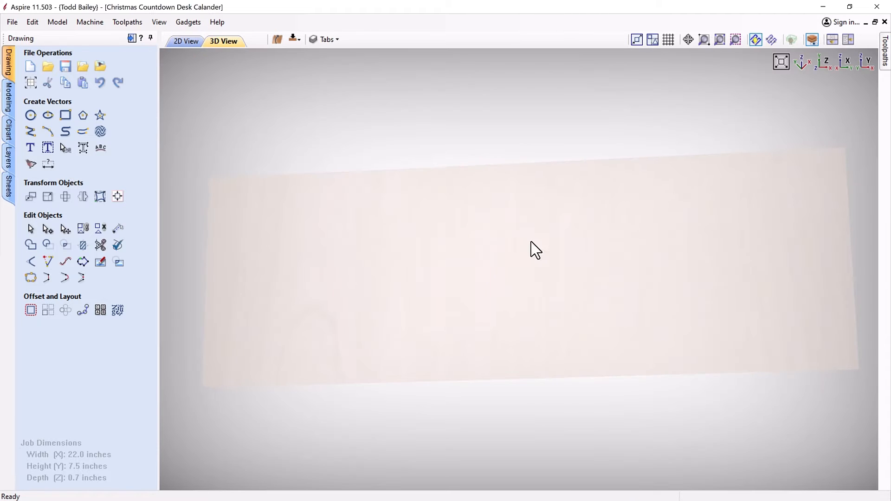
{"action": "left_click", "coordinate": [193, 41]}
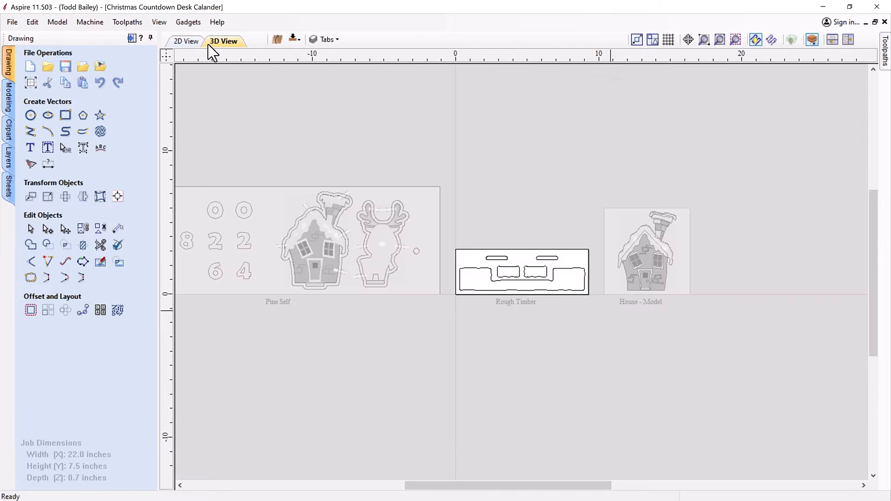
Examine the House - Model sheet in 2D and 3D, then review the layout of all three sheets together.
{"action": "left_click", "coordinate": [662, 270]}
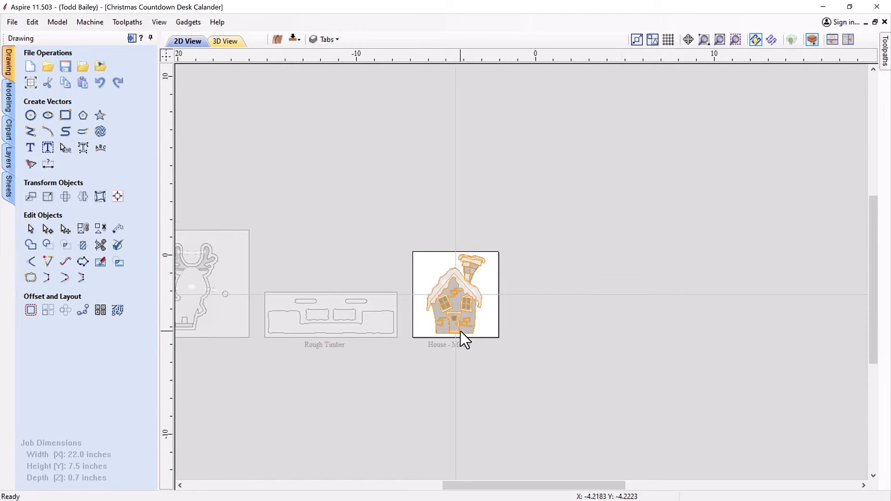
{"action": "scroll", "coordinate": [460, 332], "scroll_direction": "up", "scroll_amount": 5}
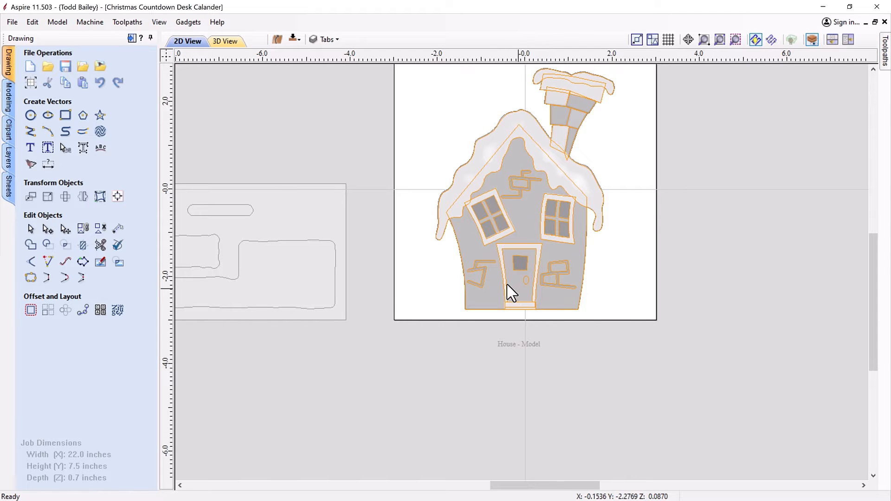
{"action": "scroll", "coordinate": [446, 218], "scroll_direction": "down", "scroll_amount": 3}
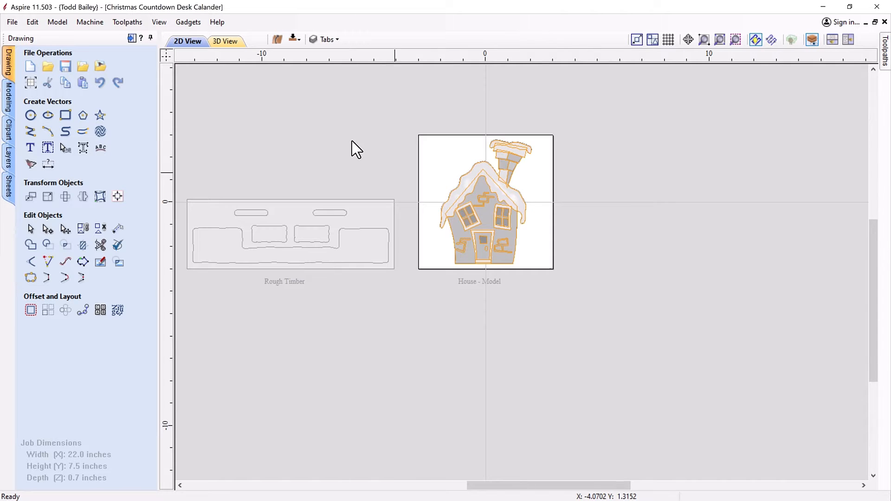
{"action": "left_click", "coordinate": [228, 44]}
{"action": "left_click_drag", "start_coordinate": [474, 270], "coordinate": [510, 289]}
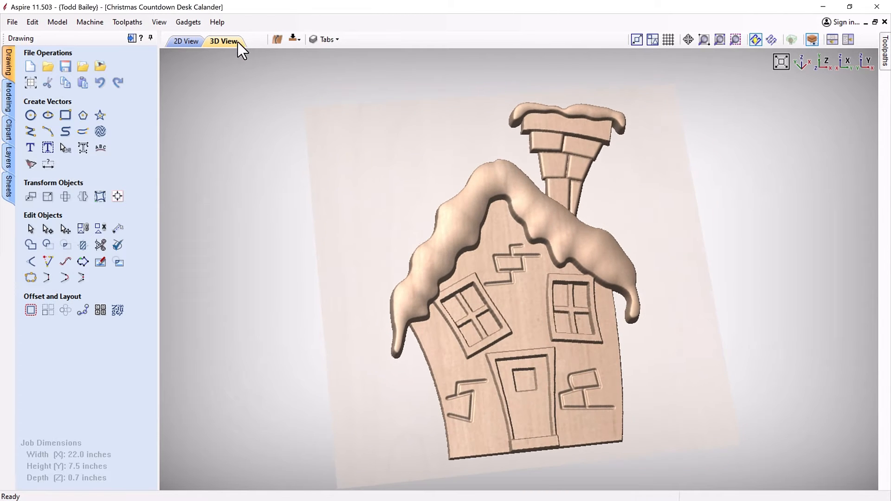
{"action": "left_click", "coordinate": [187, 42]}
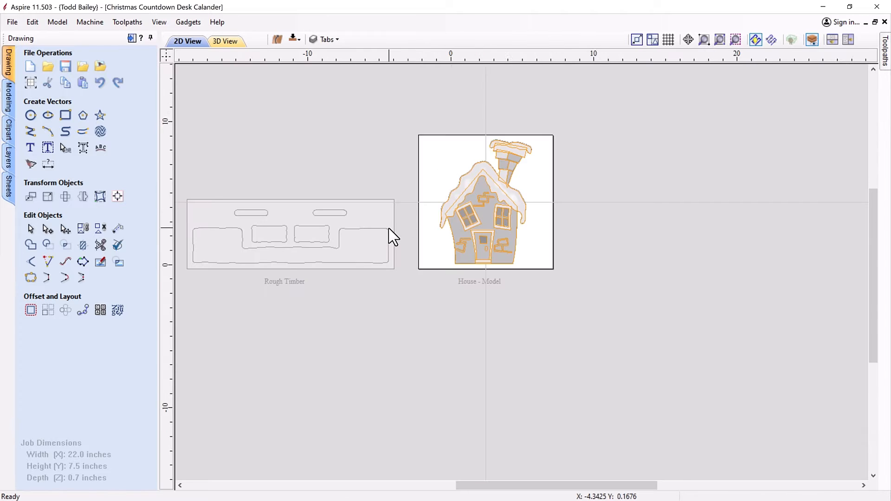
{"action": "scroll", "coordinate": [392, 238], "scroll_direction": "down", "scroll_amount": 3}
{"action": "left_click_drag", "start_coordinate": [514, 485], "coordinate": [447, 483]}
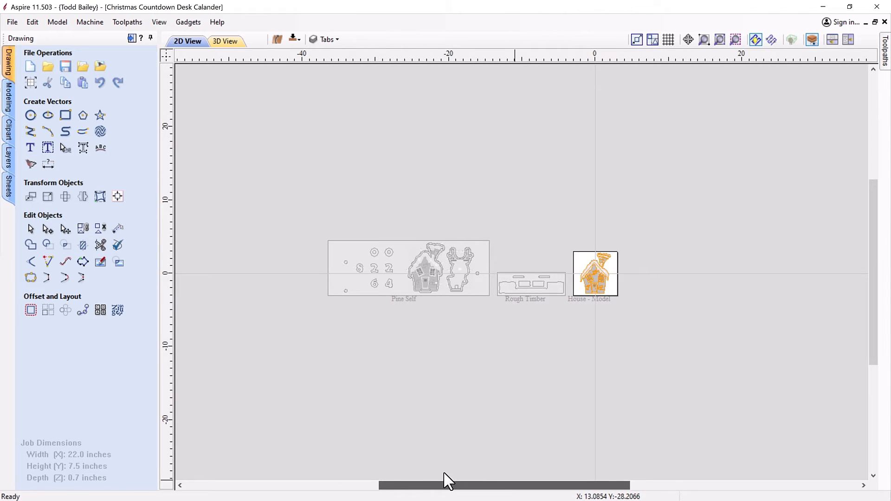
{"action": "scroll", "coordinate": [477, 390], "scroll_direction": "up", "scroll_amount": 1}
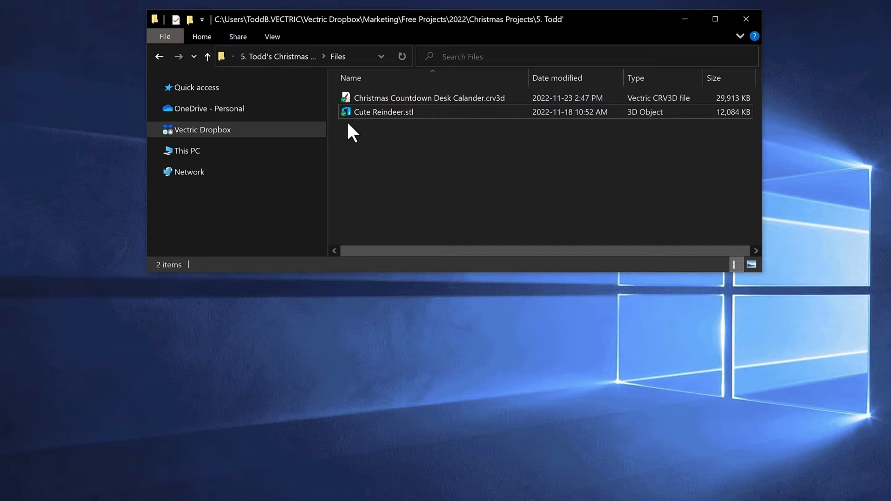
Open Cute Reindeer.stl from the Files folder with Aspire 11.5, making it the default app for .stl files.
{"action": "left_click", "coordinate": [398, 113]}
{"action": "right_click", "coordinate": [402, 122]}
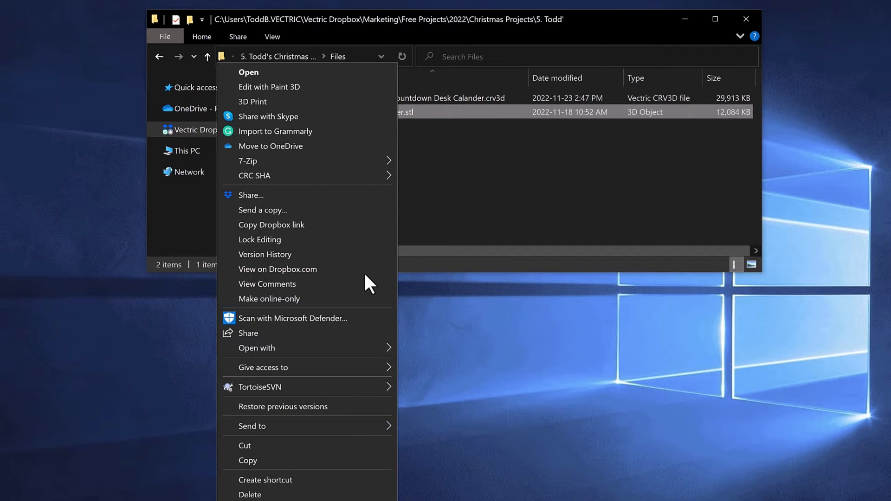
{"action": "mouse_move", "coordinate": [346, 356]}
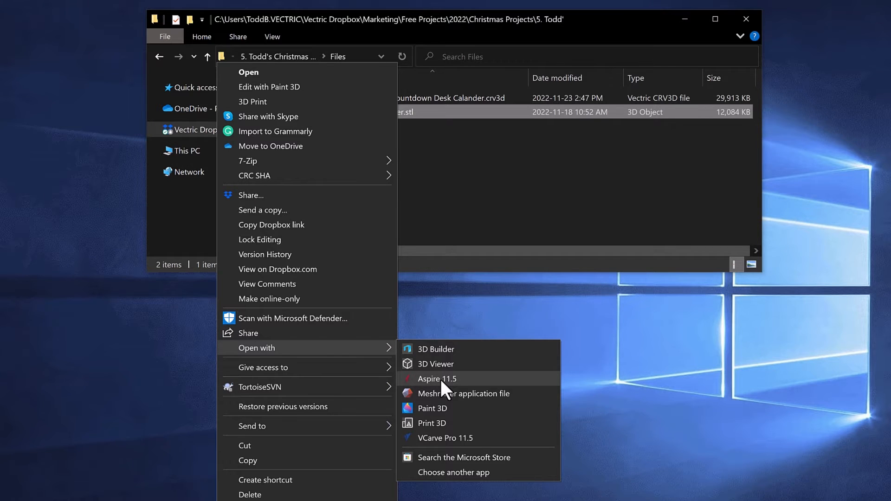
{"action": "left_click", "coordinate": [440, 473]}
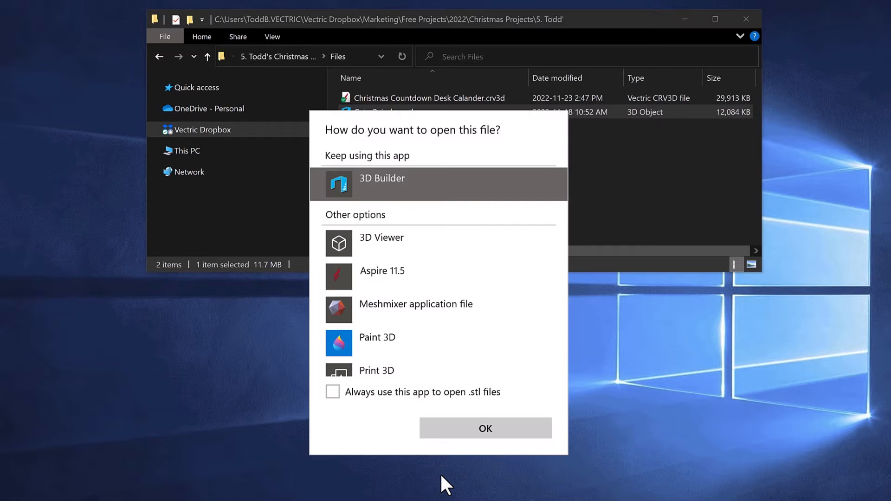
{"action": "left_click", "coordinate": [378, 276]}
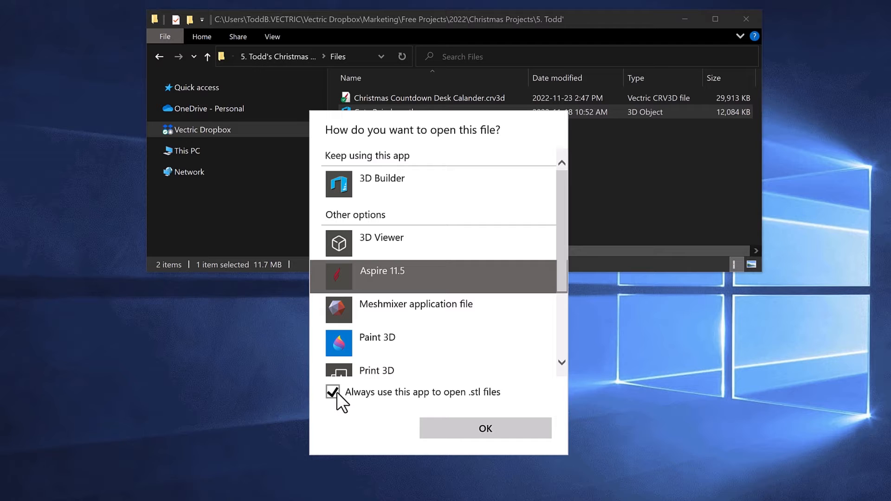
{"action": "left_click", "coordinate": [475, 430]}
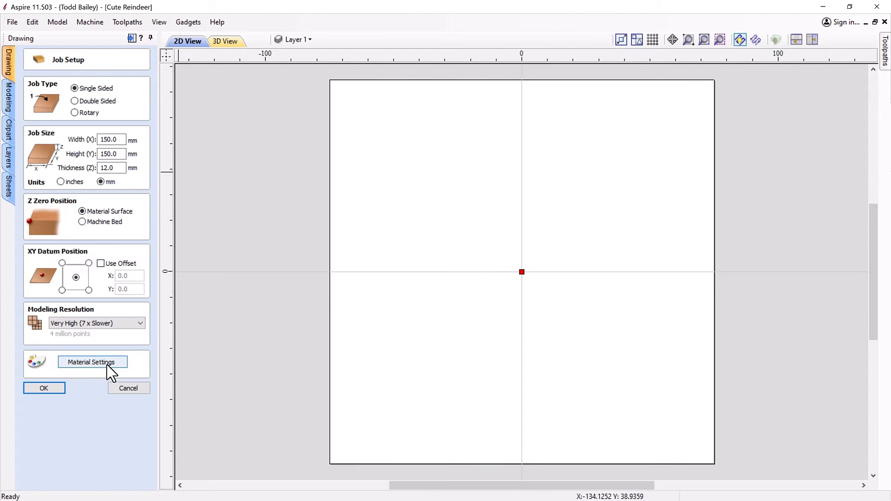
Accept the single-sided 150 × 150 × 12 mm job with centered datum and Very High modeling resolution, and inspect the reindeer's orientation.
{"action": "left_click", "coordinate": [56, 391]}
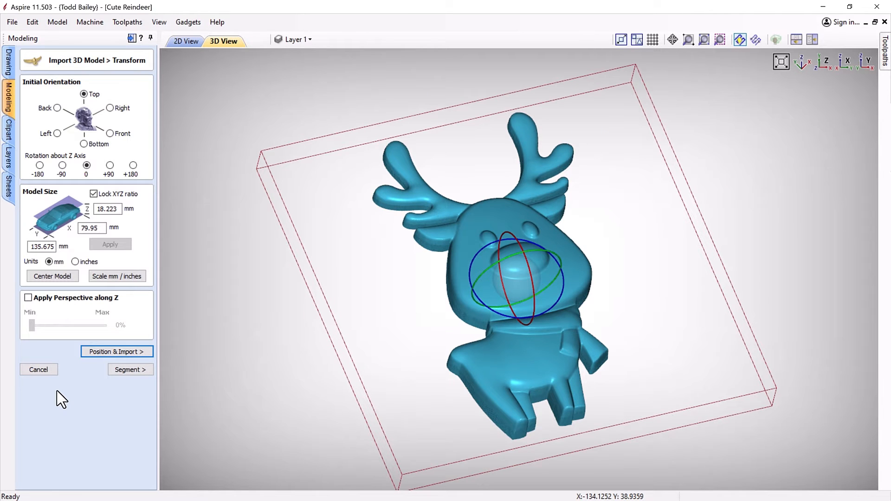
{"action": "mouse_move", "coordinate": [687, 269]}
{"action": "left_mouse_down"}
{"action": "mouse_move", "coordinate": [629, 280]}
{"action": "mouse_move", "coordinate": [581, 342]}
{"action": "mouse_move", "coordinate": [354, 252]}
{"action": "mouse_move", "coordinate": [473, 213]}
{"action": "mouse_move", "coordinate": [685, 273]}
{"action": "left_mouse_up"}
{"action": "left_click_drag", "start_coordinate": [356, 205], "coordinate": [688, 287]}
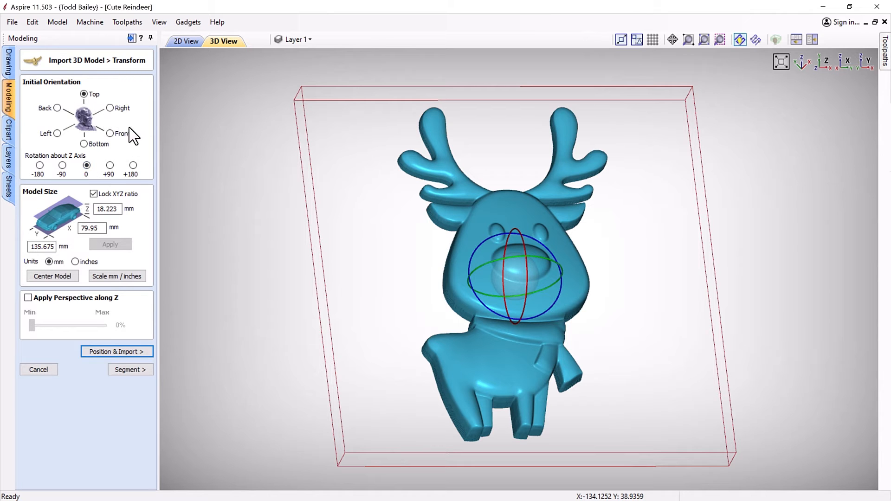
{"action": "left_click_drag", "start_coordinate": [608, 270], "coordinate": [358, 257]}
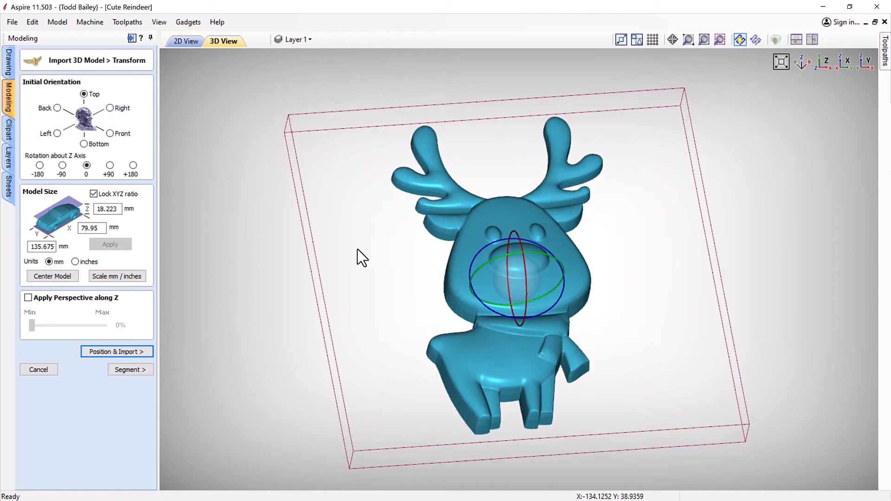
{"action": "left_click", "coordinate": [823, 62]}
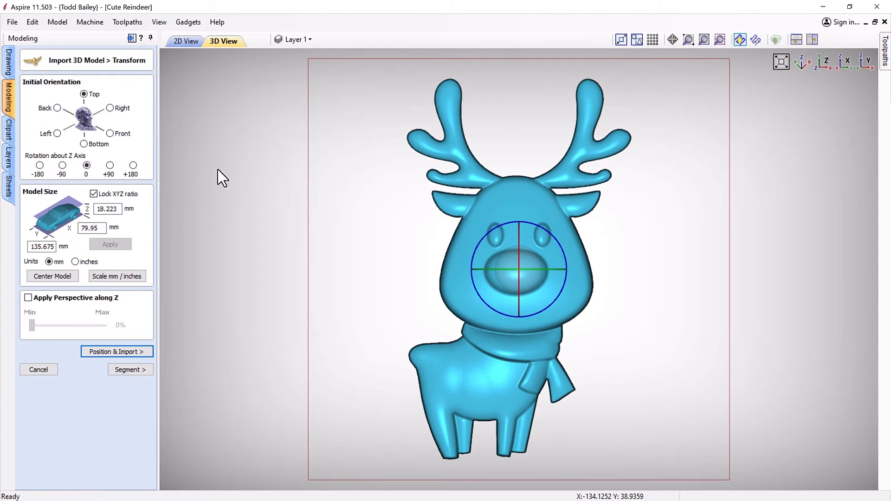
{"action": "left_click_drag", "start_coordinate": [405, 301], "coordinate": [324, 213]}
{"action": "left_click_drag", "start_coordinate": [710, 311], "coordinate": [313, 258]}
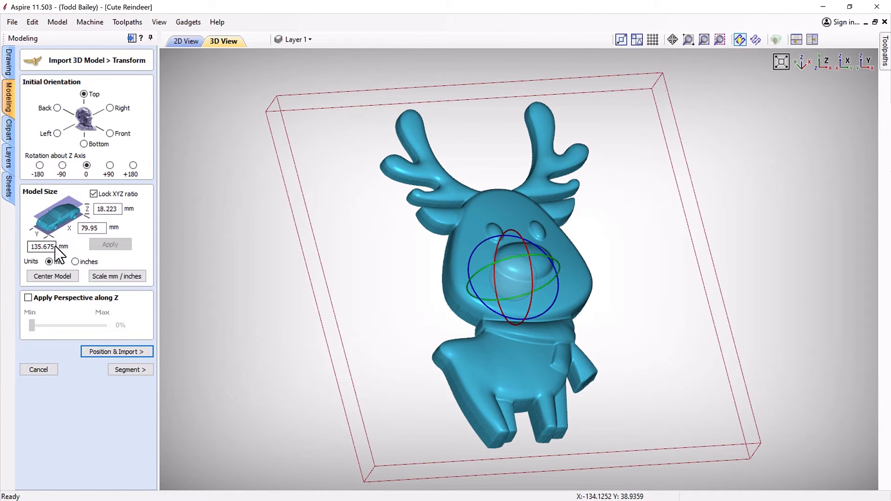
Resize the reindeer model to a Y size of 145 mm with the XYZ ratio locked, and check its shape.
{"action": "left_click_drag", "start_coordinate": [54, 247], "coordinate": [1, 244]}
{"action": "type", "text": "145"}
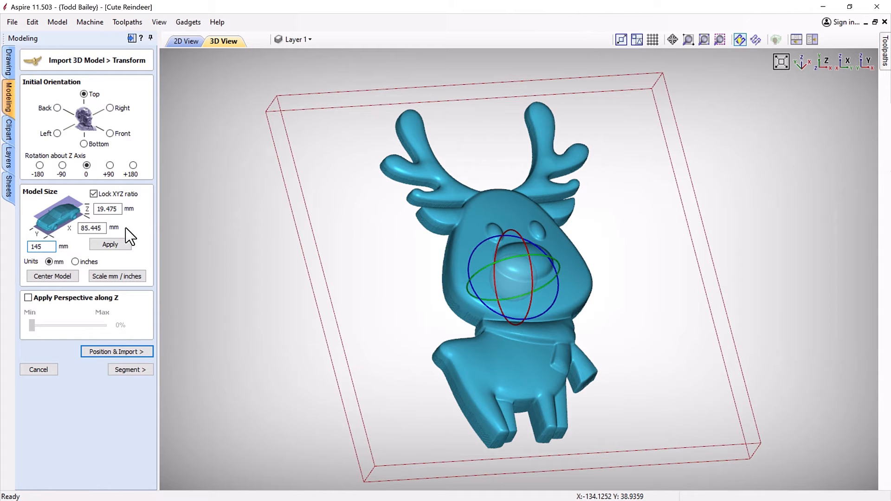
{"action": "left_click", "coordinate": [111, 245]}
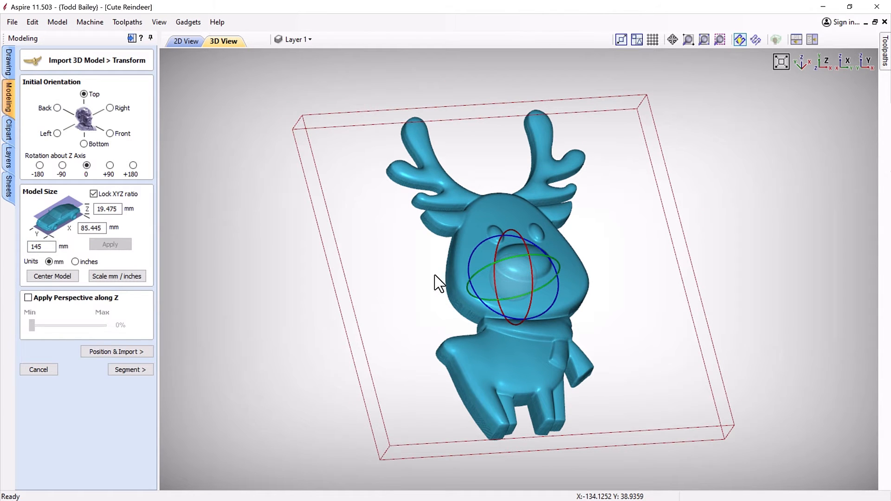
{"action": "left_click_drag", "start_coordinate": [435, 275], "coordinate": [467, 267]}
{"action": "left_click_drag", "start_coordinate": [632, 257], "coordinate": [586, 258]}
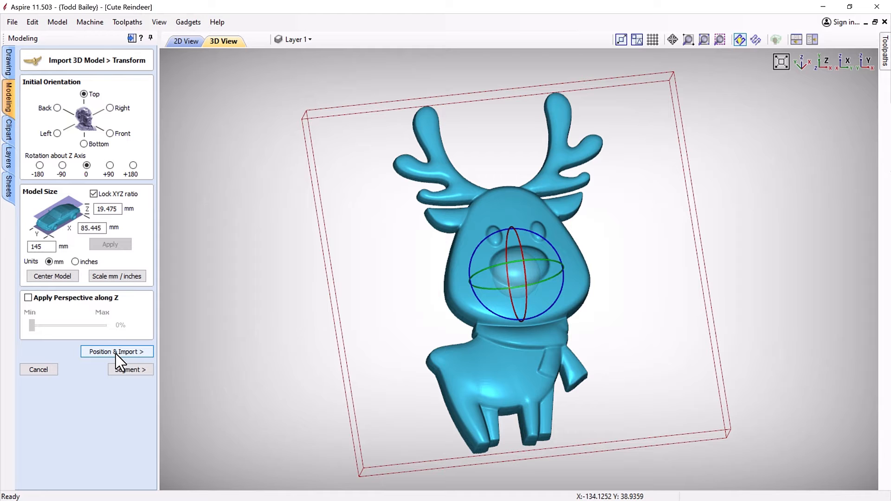
{"action": "left_click_drag", "start_coordinate": [398, 344], "coordinate": [330, 330]}
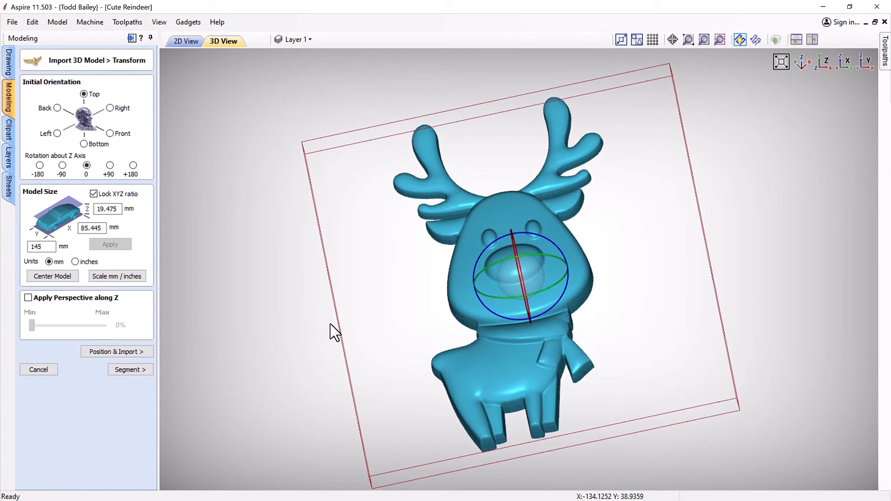
Position the reindeer with a Depth Below Top of 19.475, discard data below the zero plane, and import it as a component.
{"action": "left_click", "coordinate": [113, 350]}
{"action": "left_click_drag", "start_coordinate": [281, 358], "coordinate": [594, 247]}
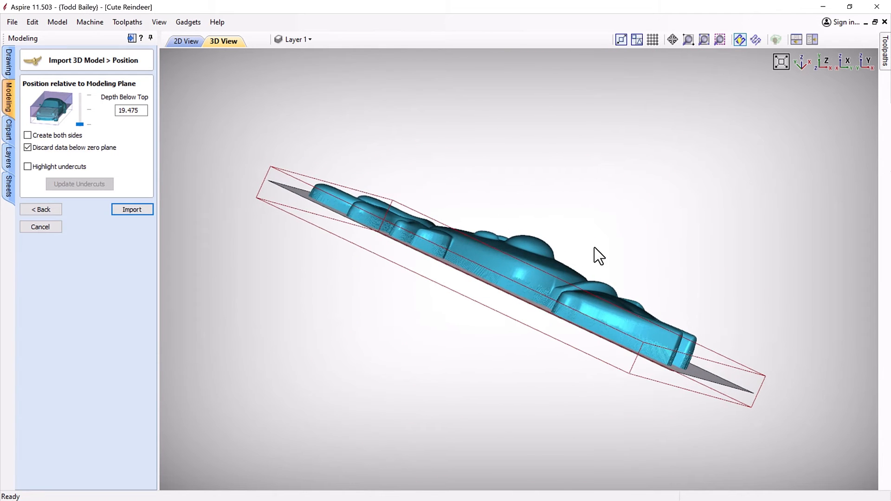
{"action": "mouse_move", "coordinate": [79, 125]}
{"action": "left_mouse_down"}
{"action": "mouse_move", "coordinate": [82, 107]}
{"action": "mouse_move", "coordinate": [83, 134]}
{"action": "left_mouse_up"}
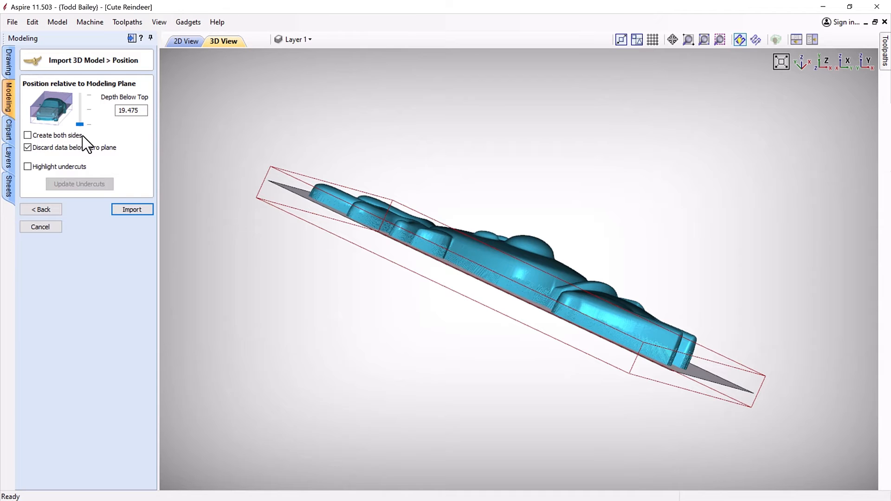
{"action": "left_click_drag", "start_coordinate": [544, 152], "coordinate": [402, 324]}
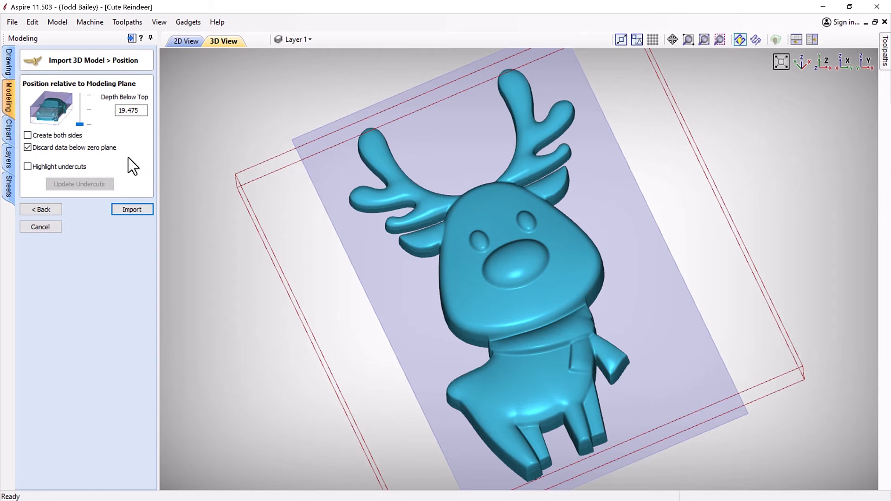
{"action": "left_click_drag", "start_coordinate": [322, 275], "coordinate": [417, 238]}
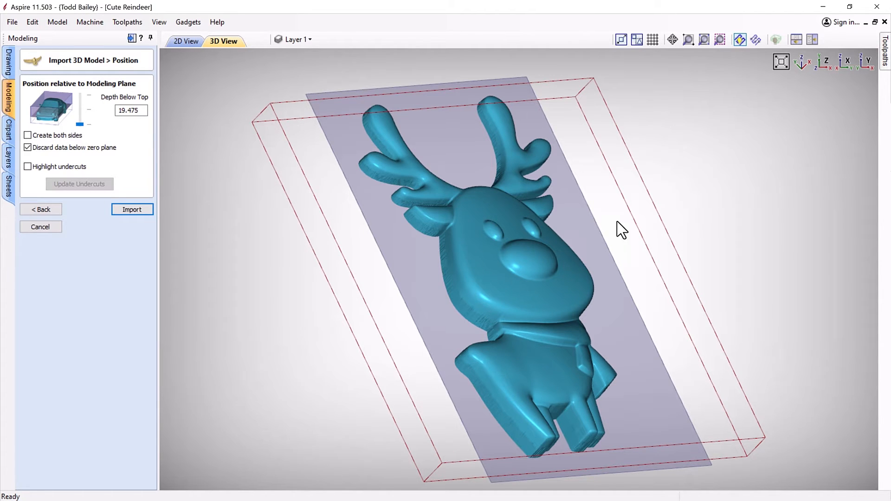
{"action": "left_click_drag", "start_coordinate": [617, 229], "coordinate": [613, 227]}
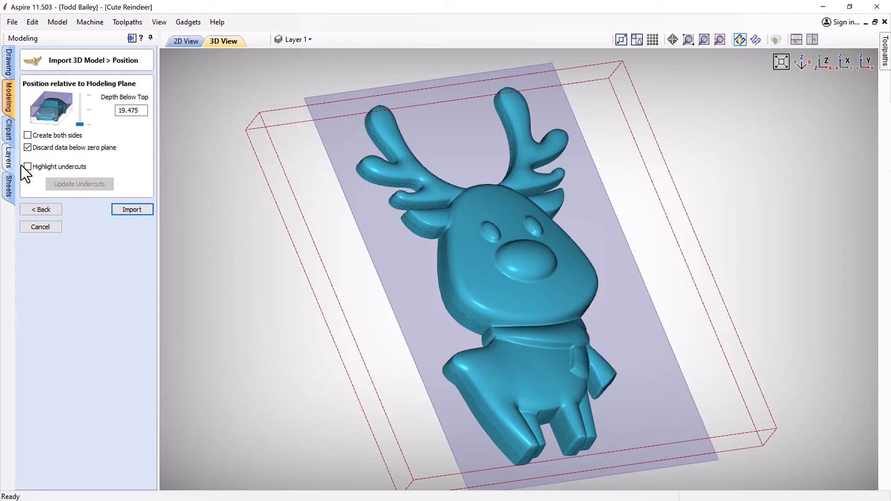
{"action": "left_click", "coordinate": [133, 211]}
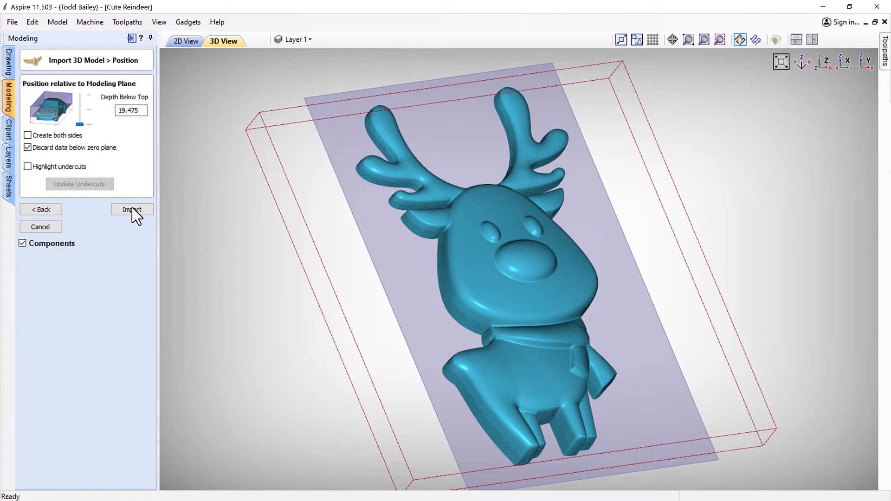
{"action": "left_click_drag", "start_coordinate": [625, 212], "coordinate": [418, 265]}
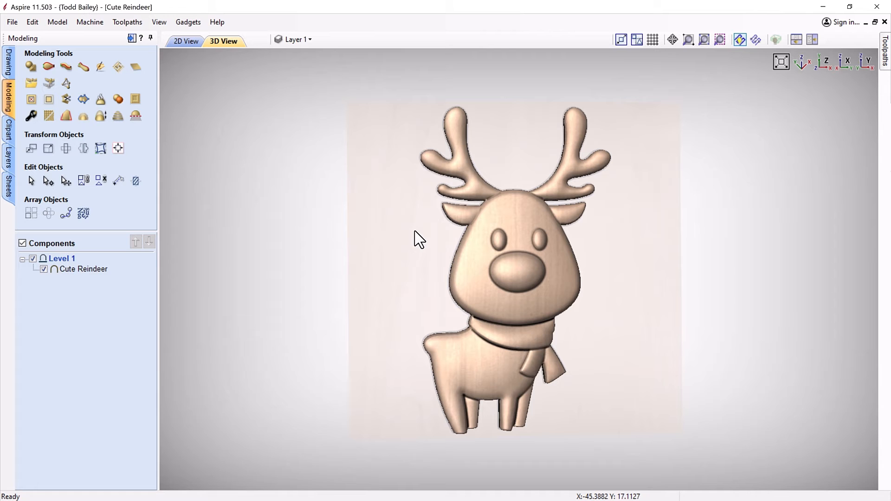
Export the reindeer component as 3D clipart named Cute Reindeer.3dClip in the Files folder, and check the folder's contents.
{"action": "left_click", "coordinate": [86, 269]}
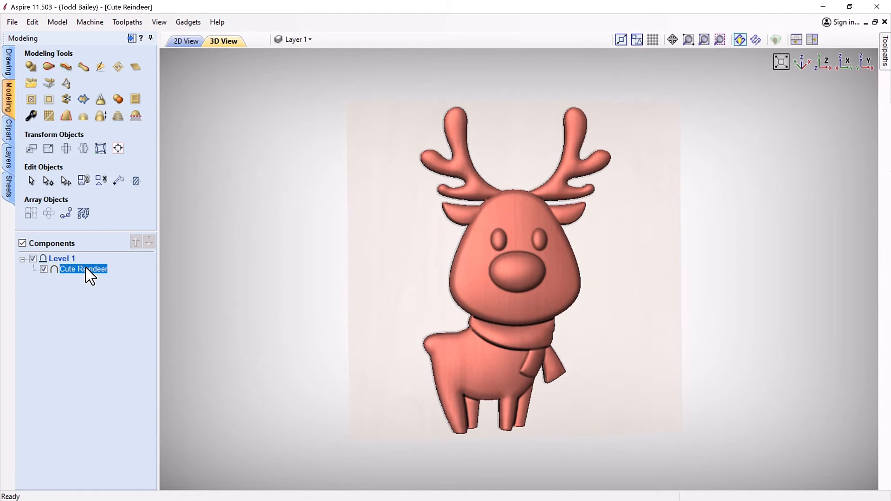
{"action": "right_click", "coordinate": [90, 274]}
{"action": "left_click", "coordinate": [131, 305]}
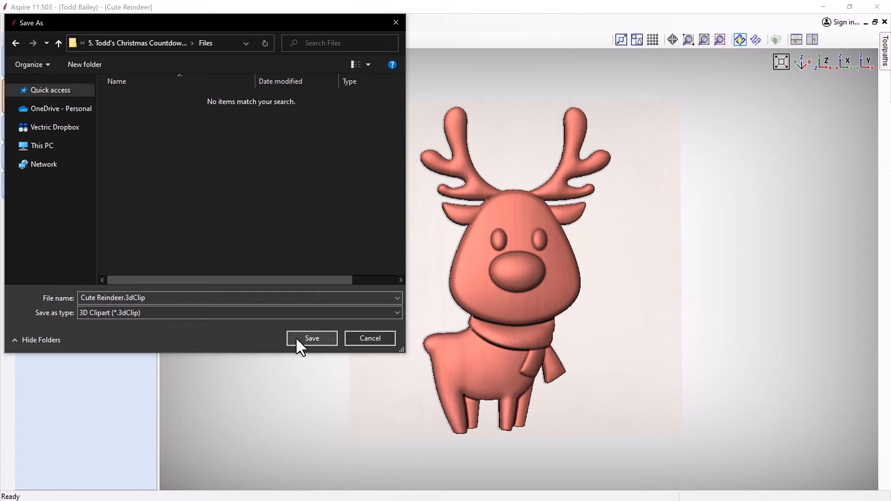
{"action": "left_click", "coordinate": [297, 337]}
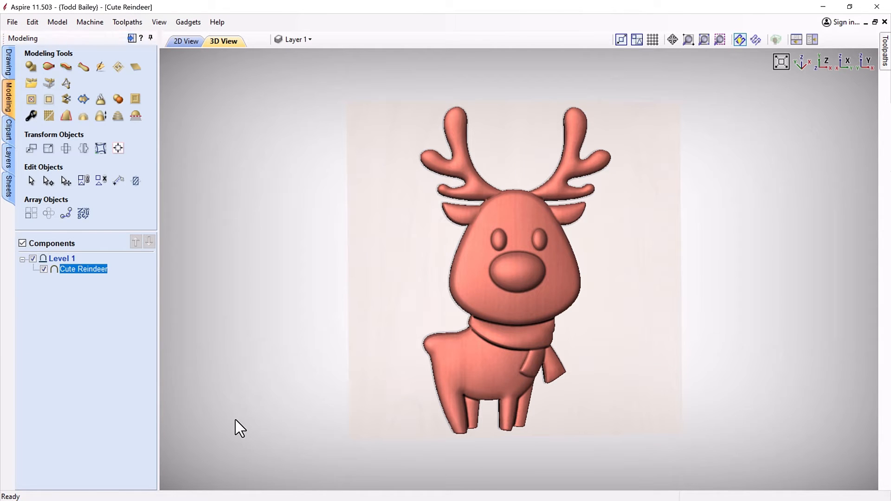
{"action": "key", "text": "alt+Tab"}
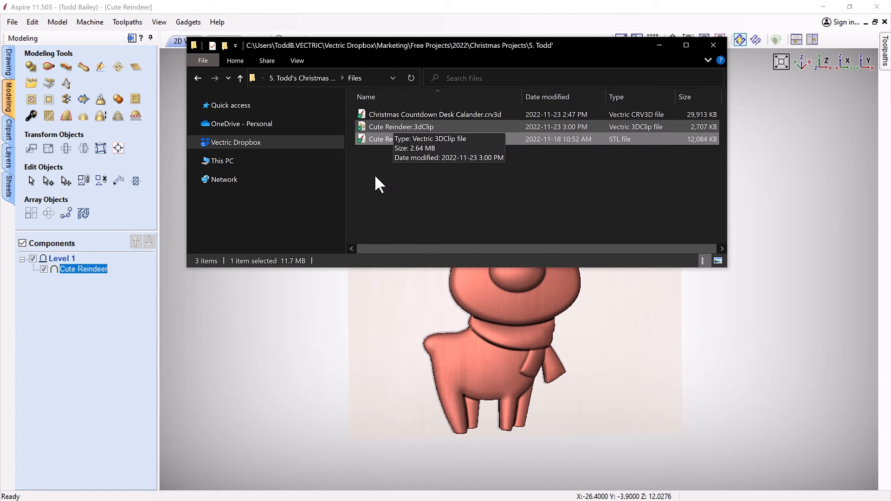
{"action": "left_click", "coordinate": [409, 193]}
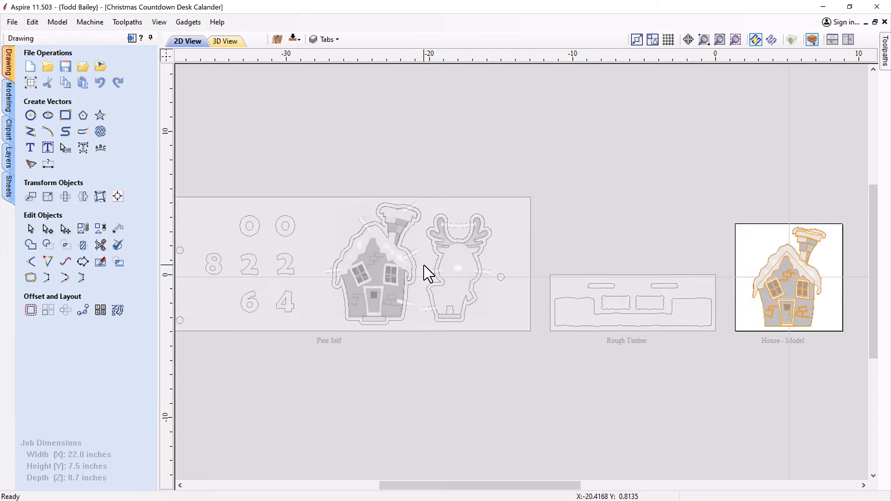
Examine the Pine Self, Rough Timber and House - Model sheets of the Christmas Countdown Desk Calander project.
{"action": "scroll", "coordinate": [428, 274], "scroll_direction": "down", "scroll_amount": 1}
{"action": "left_click", "coordinate": [445, 284]}
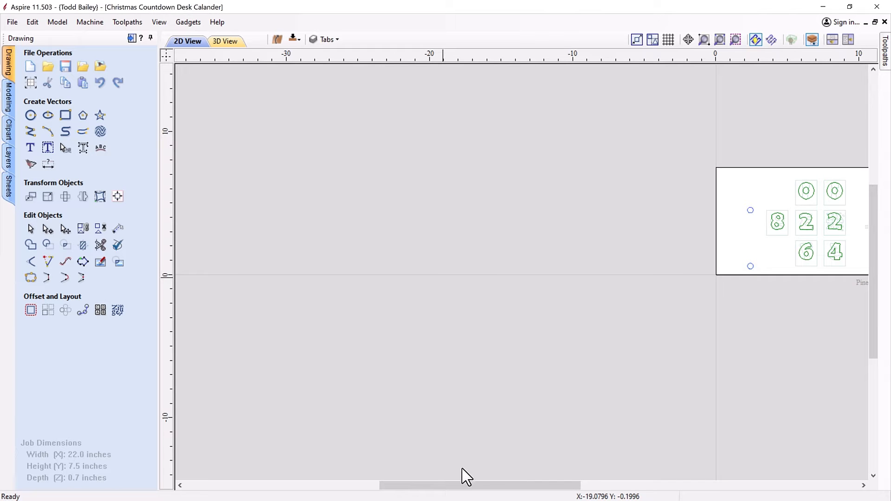
{"action": "left_click_drag", "start_coordinate": [559, 486], "coordinate": [481, 481]}
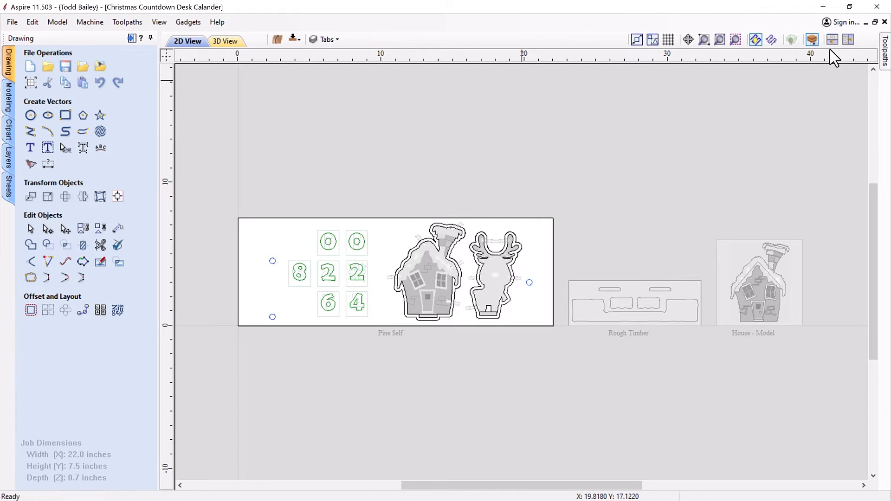
{"action": "left_click", "coordinate": [813, 40]}
{"action": "left_click_drag", "start_coordinate": [644, 384], "coordinate": [669, 394]}
{"action": "scroll", "coordinate": [651, 398], "scroll_direction": "up", "scroll_amount": 2}
{"action": "middle_click_drag", "start_coordinate": [641, 400], "coordinate": [508, 364]}
{"action": "left_click_drag", "start_coordinate": [509, 364], "coordinate": [465, 367]}
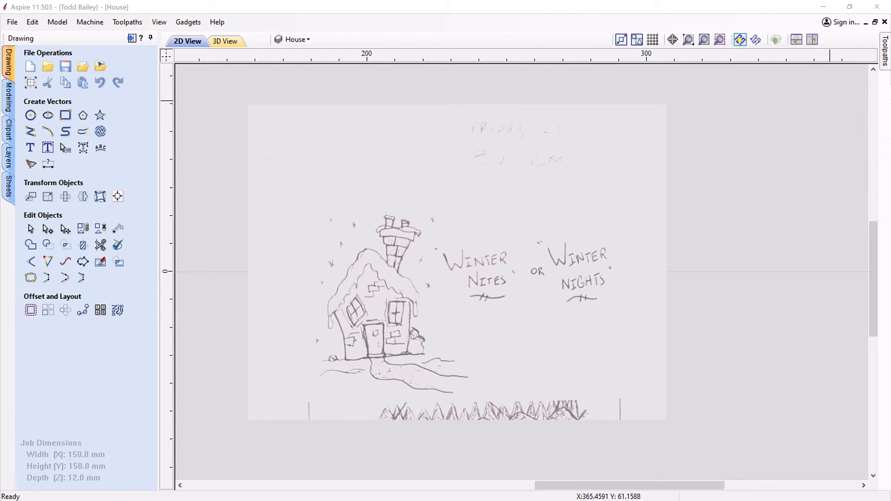
In the House file, examine the sketch images behind the traced vectors and hide the Bitmap Layer.
{"action": "left_click", "coordinate": [596, 200]}
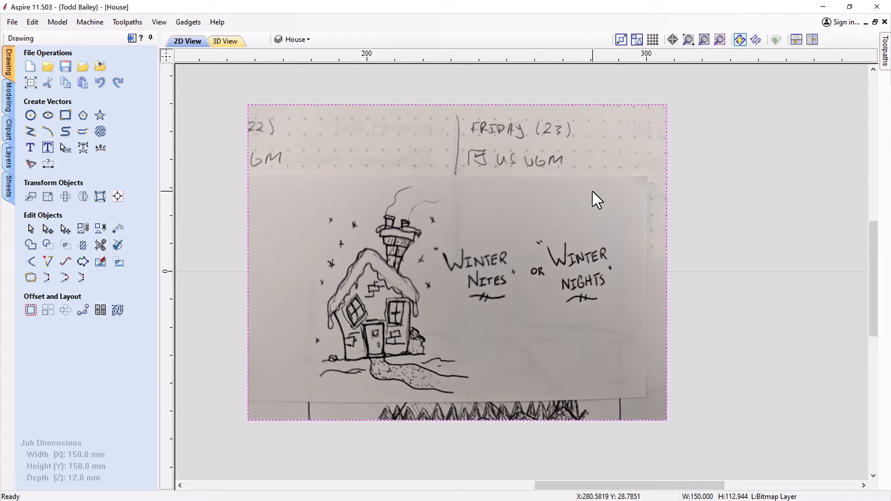
{"action": "scroll", "coordinate": [440, 274], "scroll_direction": "down", "scroll_amount": 3}
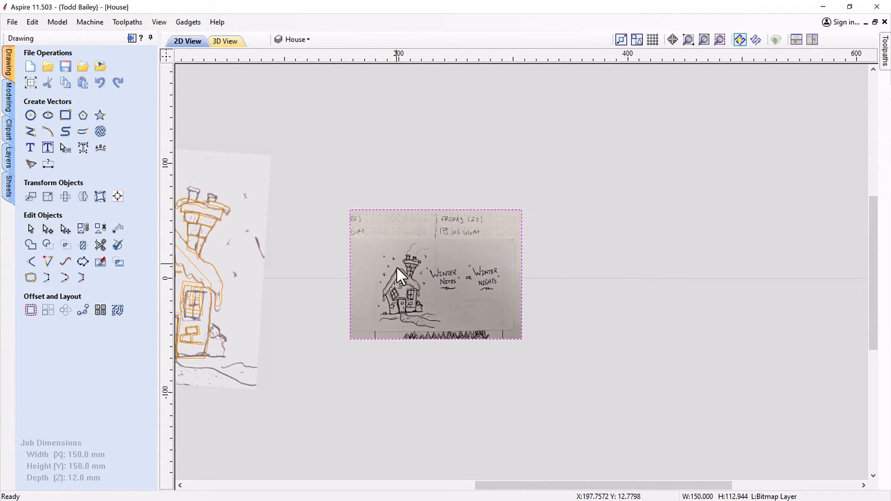
{"action": "left_click_drag", "start_coordinate": [492, 486], "coordinate": [395, 486]}
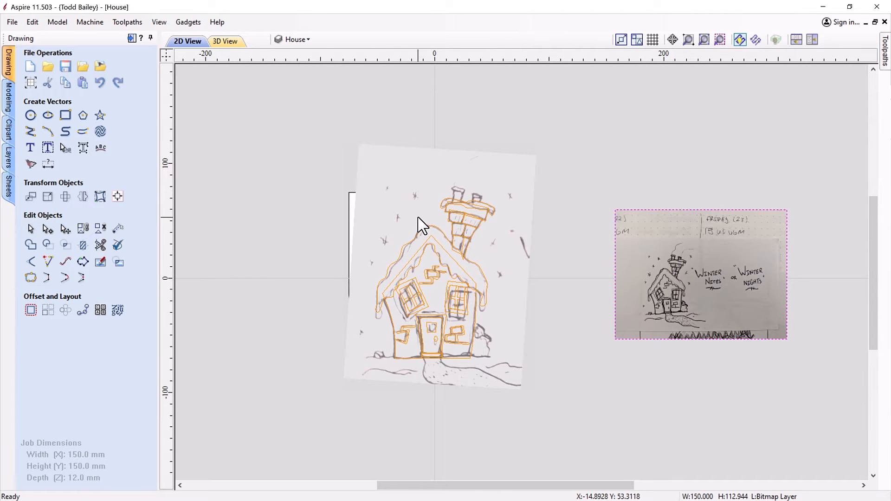
{"action": "left_click", "coordinate": [307, 41]}
{"action": "left_click", "coordinate": [294, 58]}
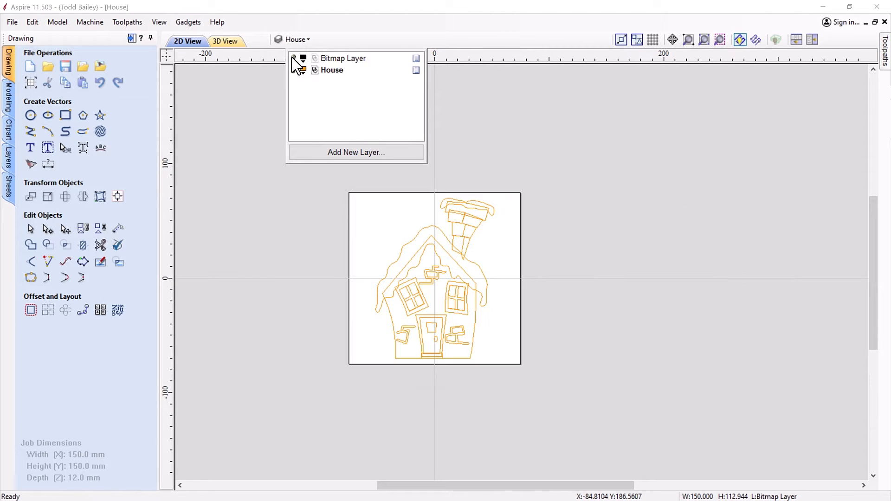
{"action": "scroll", "coordinate": [432, 316], "scroll_direction": "up", "scroll_amount": 1}
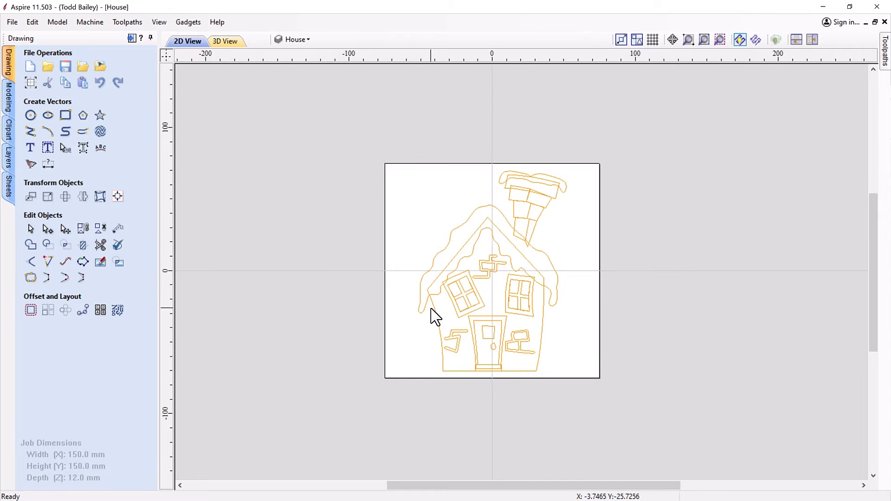
{"action": "scroll", "coordinate": [432, 308], "scroll_direction": "up", "scroll_amount": 1}
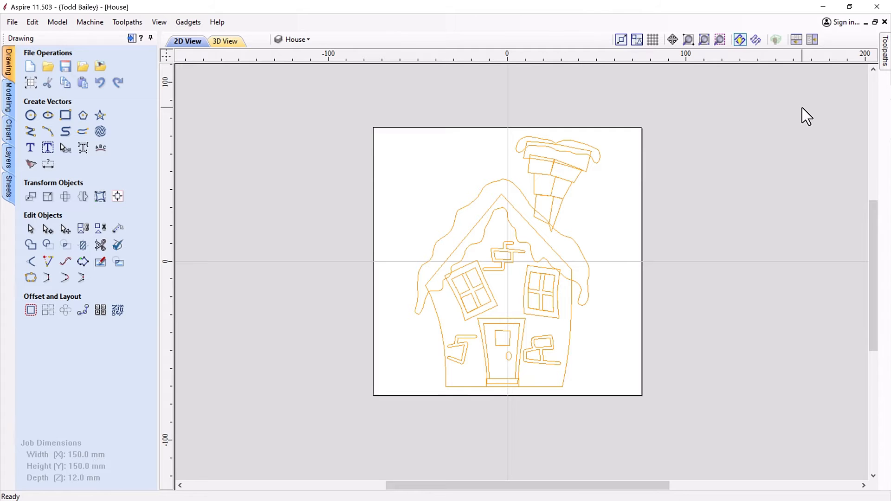
Show the 2D and 3D views side by side, with the modeling tools available and the 3D view looking down Z.
{"action": "left_click", "coordinate": [813, 41]}
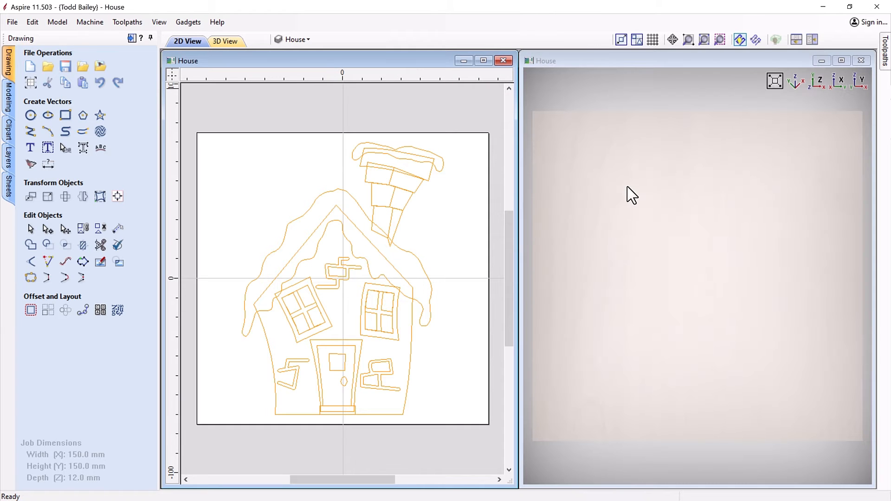
{"action": "left_click_drag", "start_coordinate": [667, 259], "coordinate": [700, 243]}
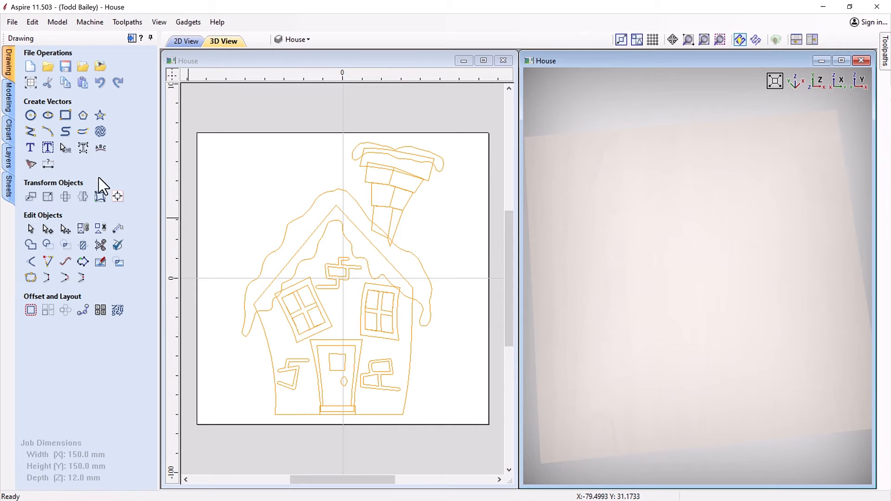
{"action": "left_click", "coordinate": [8, 104]}
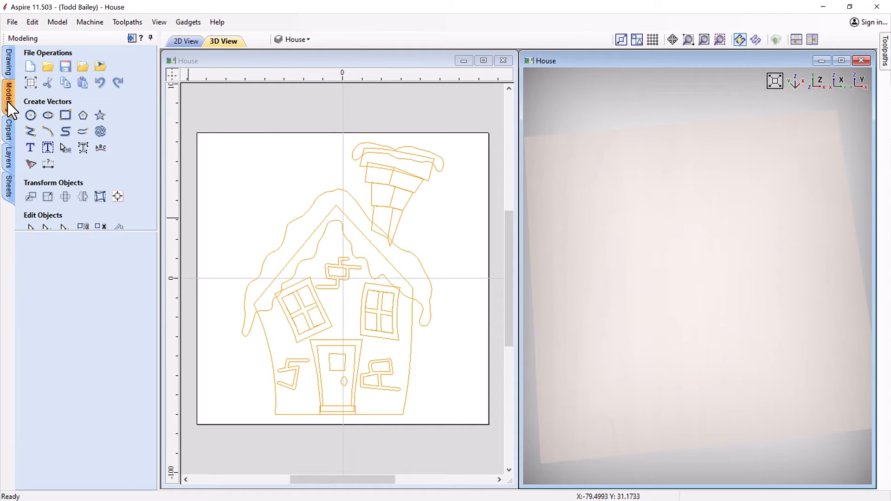
{"action": "left_click", "coordinate": [819, 83]}
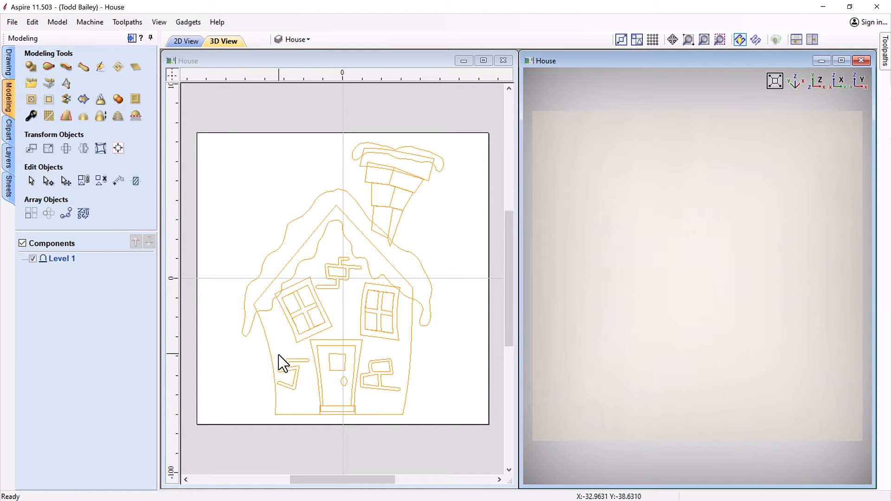
Create a flat component with a 0.0 mm base height and Merge combine mode from the house wall outline, and inspect it in 3D.
{"action": "left_click", "coordinate": [268, 346]}
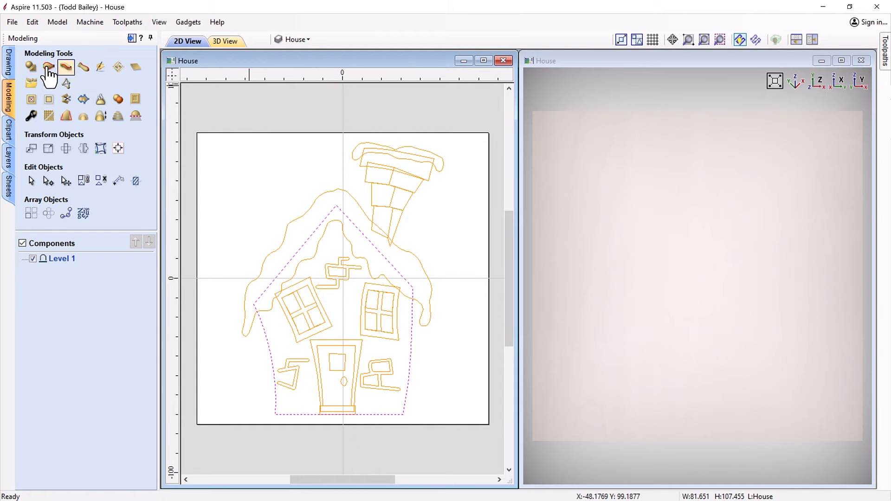
{"action": "left_click", "coordinate": [31, 69]}
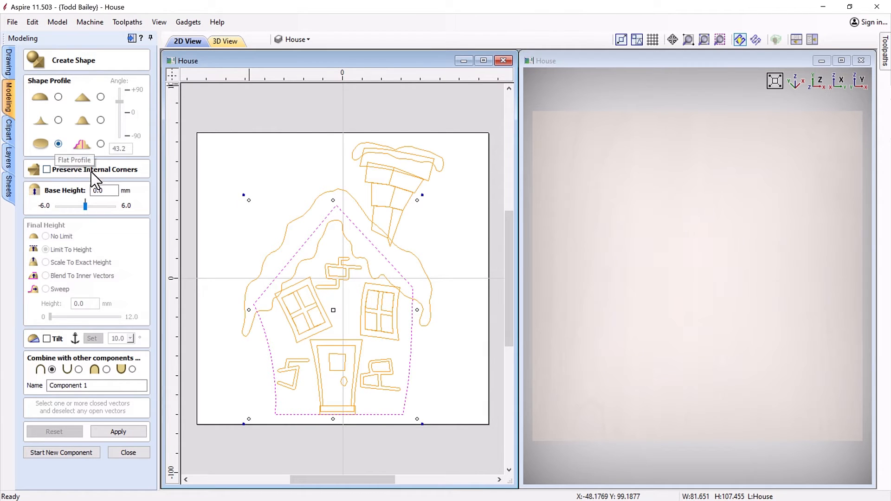
{"action": "left_click", "coordinate": [106, 370]}
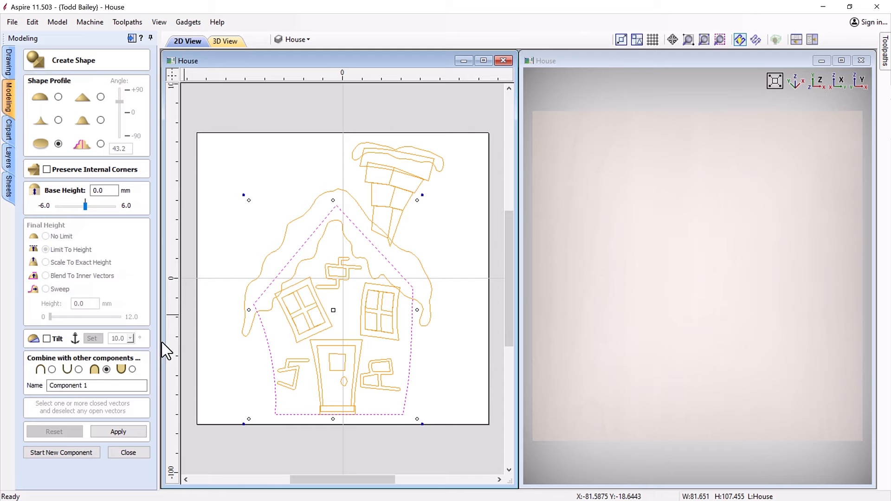
{"action": "left_click", "coordinate": [118, 432]}
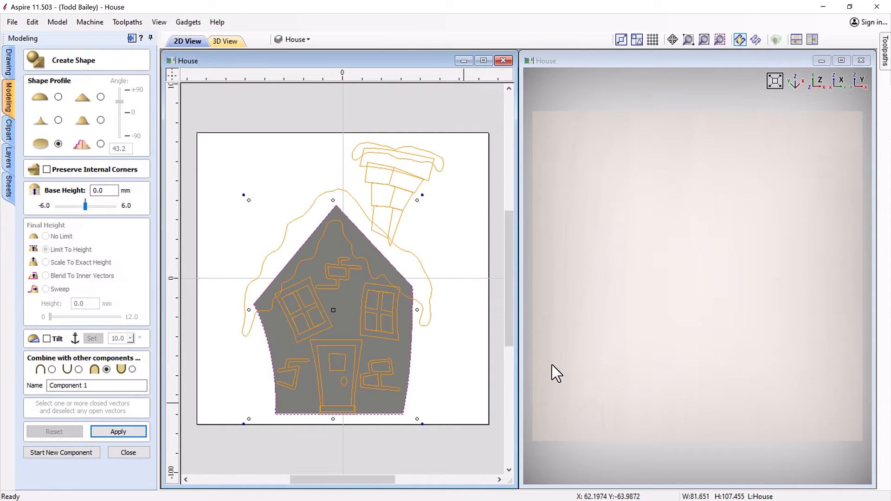
{"action": "left_click_drag", "start_coordinate": [597, 408], "coordinate": [775, 301]}
{"action": "left_click_drag", "start_coordinate": [586, 368], "coordinate": [617, 386]}
{"action": "left_click_drag", "start_coordinate": [742, 353], "coordinate": [700, 283]}
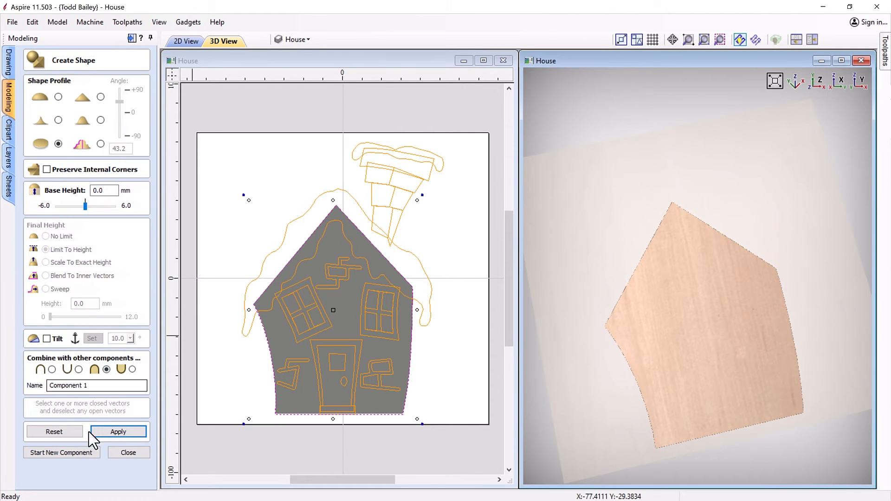
{"action": "left_click", "coordinate": [82, 455]}
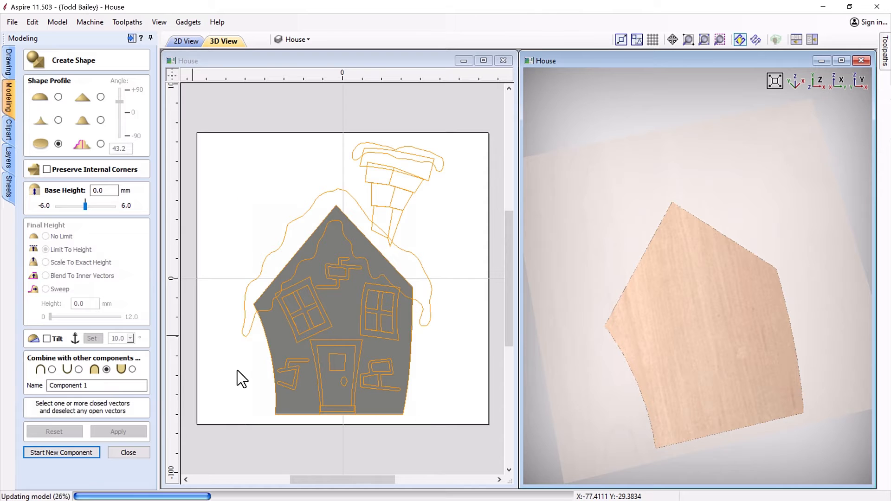
Create a flat merged component for both window frames from their outer and inner outlines.
{"action": "scroll", "coordinate": [296, 352], "scroll_direction": "up", "scroll_amount": 2}
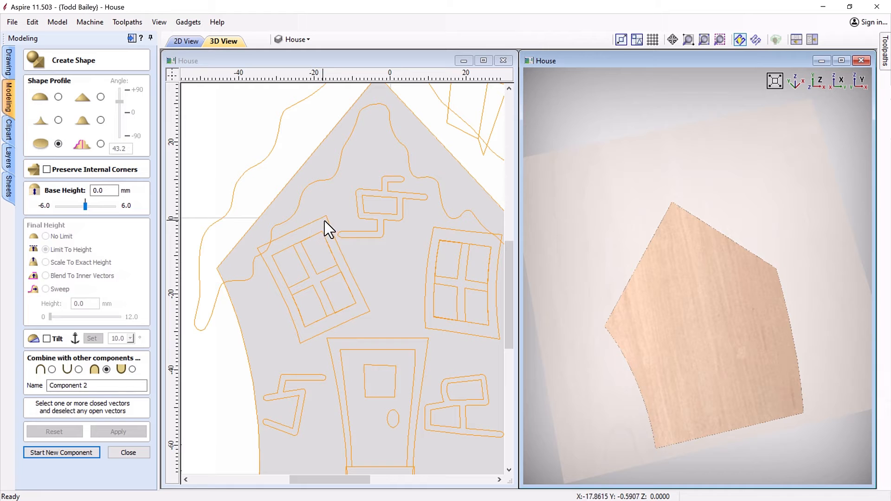
{"action": "left_click", "coordinate": [341, 251]}
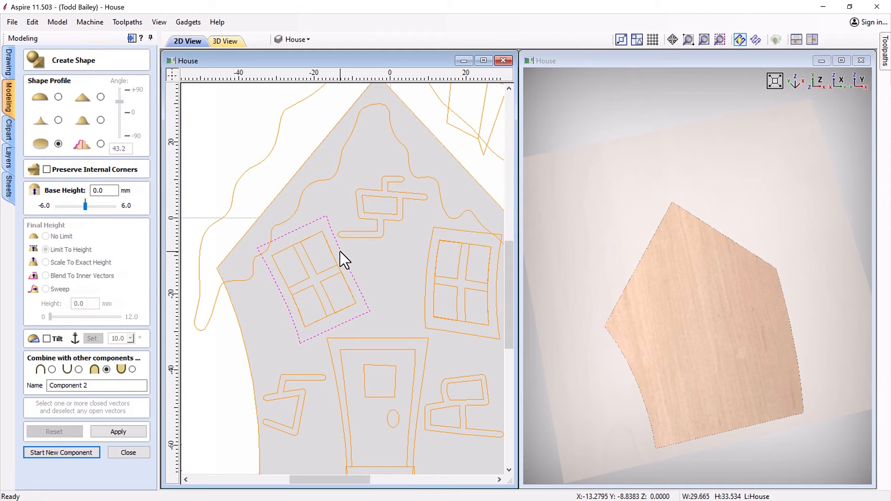
{"action": "left_click", "coordinate": [339, 269], "text": "shift"}
{"action": "left_click", "coordinate": [436, 229], "text": "shift"}
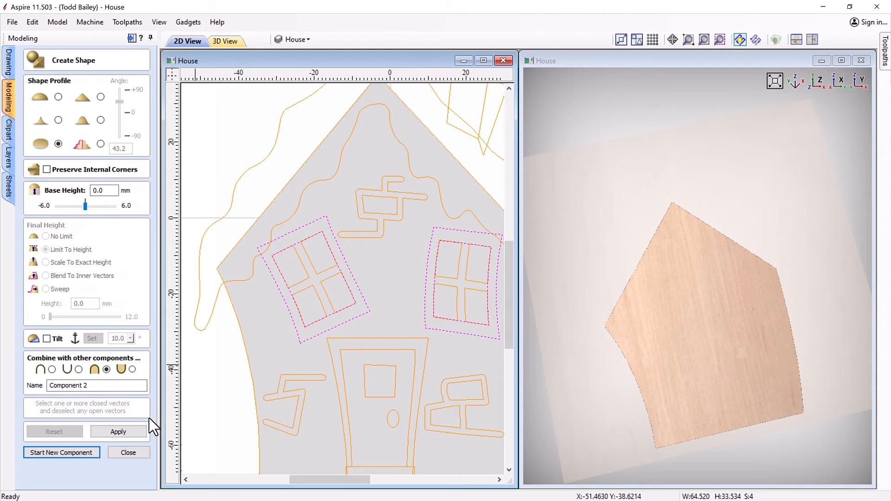
{"action": "left_click", "coordinate": [124, 432]}
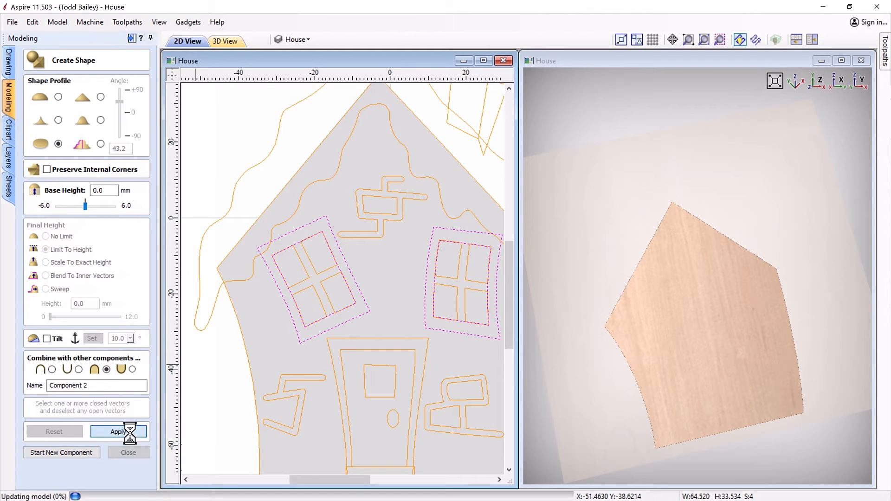
{"action": "left_click", "coordinate": [90, 454]}
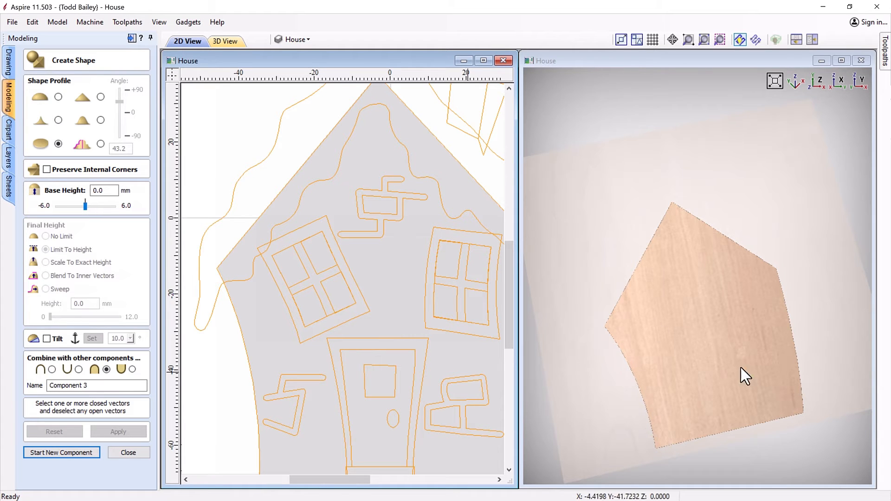
Create a flat merged component for the door frame from the outer and inner door outlines.
{"action": "left_click", "coordinate": [345, 339]}
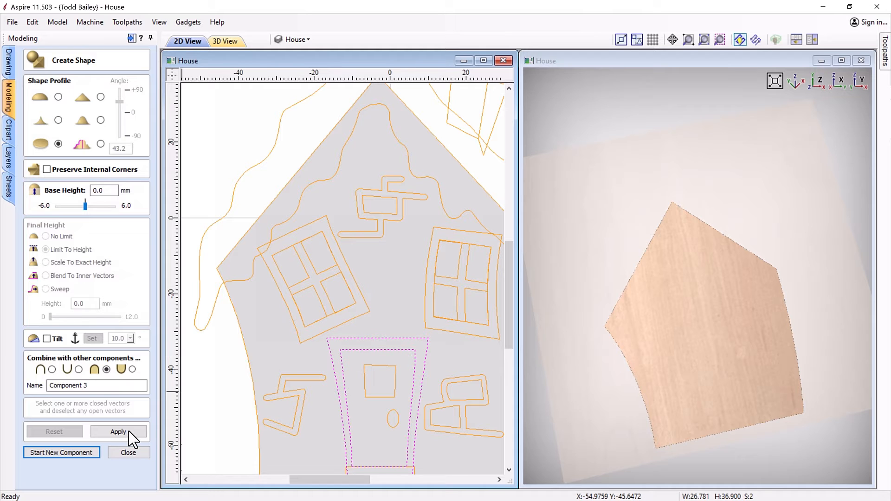
{"action": "left_click", "coordinate": [129, 432]}
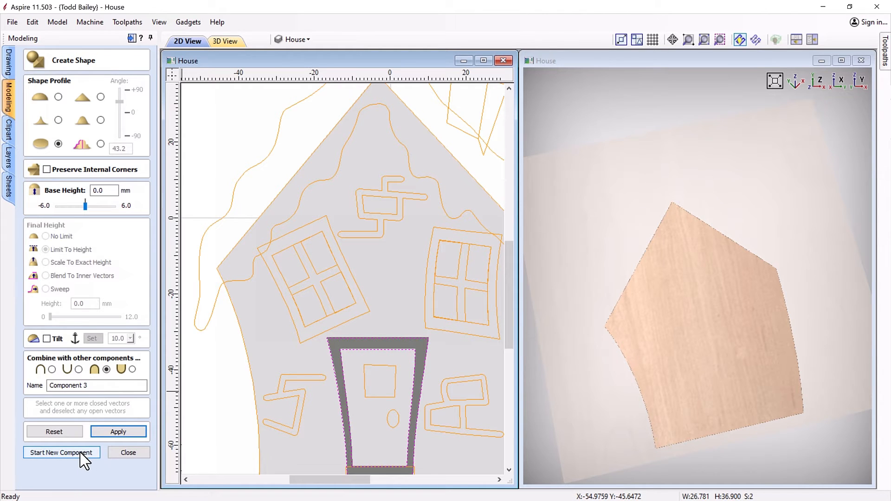
{"action": "left_click", "coordinate": [81, 452]}
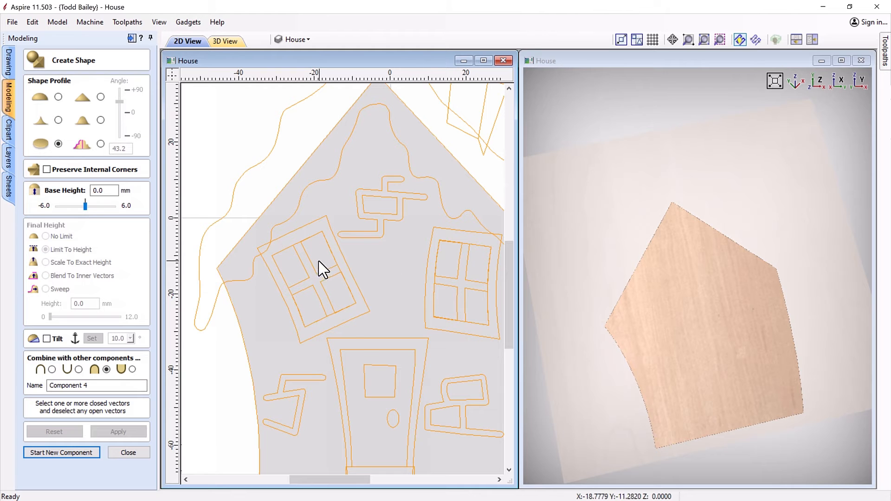
Create a flat merged component from the doorstep rectangle at the base of the door.
{"action": "scroll", "coordinate": [357, 420], "scroll_direction": "down", "scroll_amount": 1}
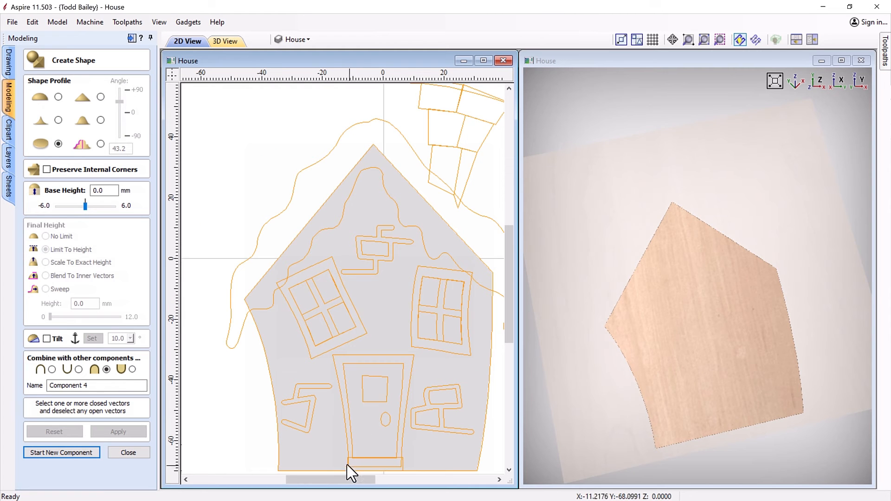
{"action": "left_click_drag", "start_coordinate": [273, 445], "coordinate": [414, 475]}
{"action": "left_click_drag", "start_coordinate": [510, 333], "coordinate": [510, 344]}
{"action": "left_click", "coordinate": [111, 433]}
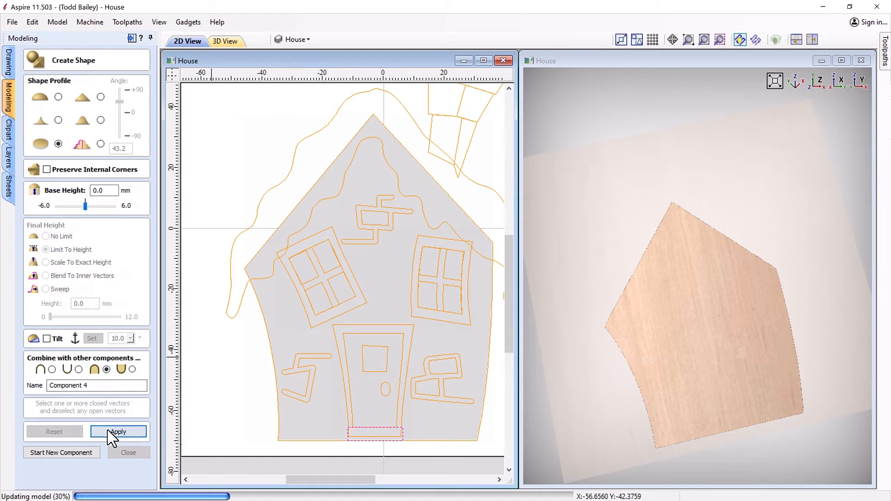
{"action": "left_click", "coordinate": [92, 457]}
Create a flat merged component with 0.0 mm base height from all window panes and the small door window.
{"action": "left_click", "coordinate": [321, 277]}
{"action": "left_click", "coordinate": [325, 297], "text": "shift"}
{"action": "left_click", "coordinate": [448, 248], "text": "shift"}
{"action": "left_click", "coordinate": [440, 300], "text": "shift"}
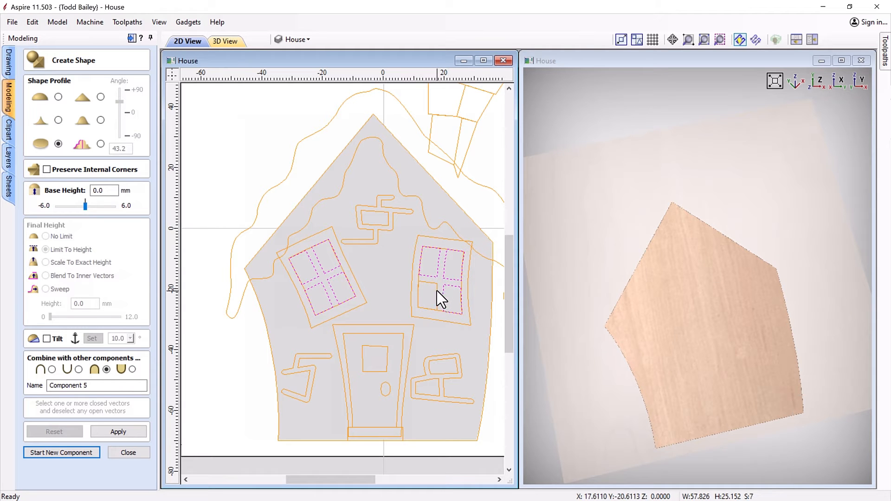
{"action": "left_click", "coordinate": [388, 354], "text": "shift"}
{"action": "left_click", "coordinate": [123, 431]}
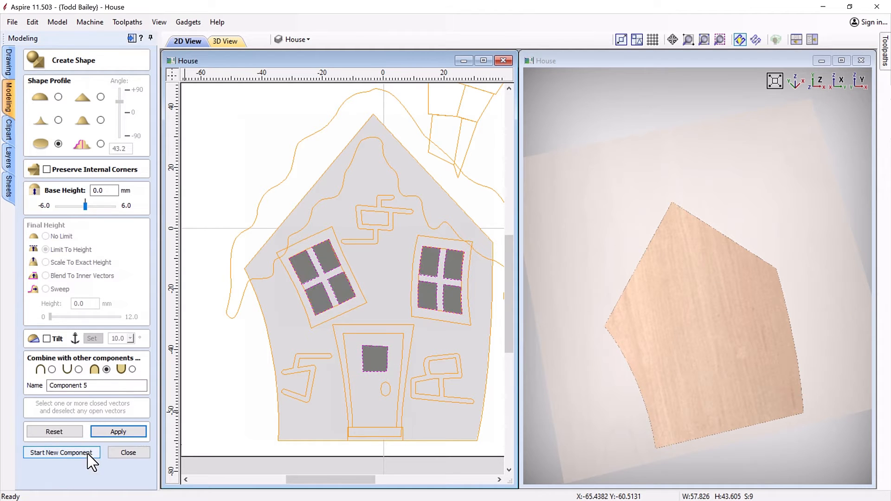
Create a flat merged component with 0.0 mm base height from the wavy snow outline along the roof.
{"action": "left_click", "coordinate": [92, 457]}
{"action": "left_click", "coordinate": [274, 195]}
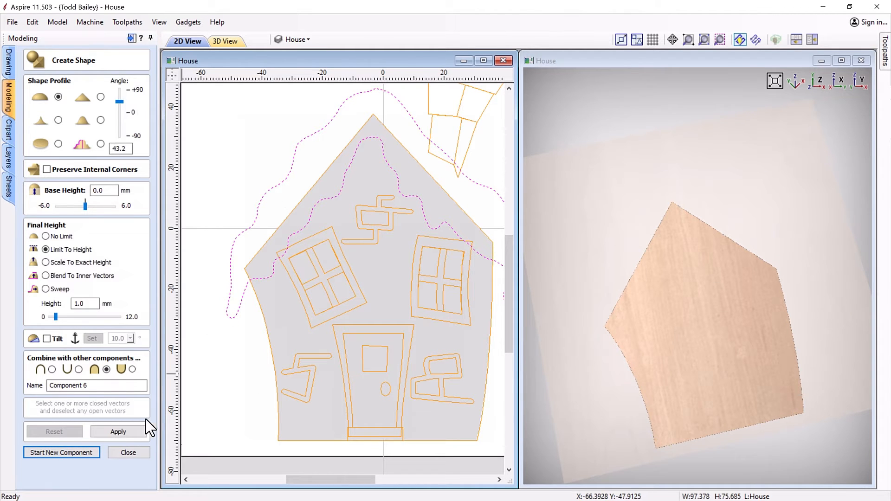
{"action": "left_click", "coordinate": [58, 144]}
{"action": "left_click", "coordinate": [118, 431]}
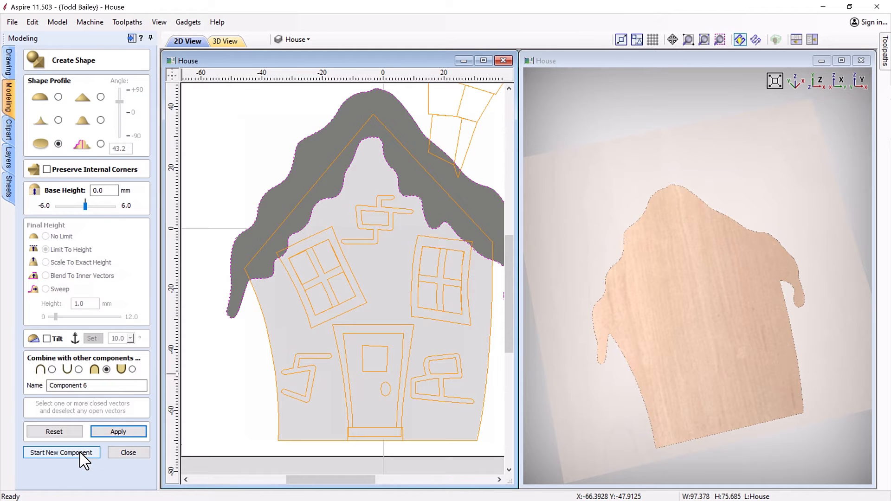
Create a flat merged component from three alternating chimney bricks: the upper right, middle left and lower right ones.
{"action": "left_click", "coordinate": [80, 453]}
{"action": "left_click_drag", "start_coordinate": [509, 313], "coordinate": [509, 276]}
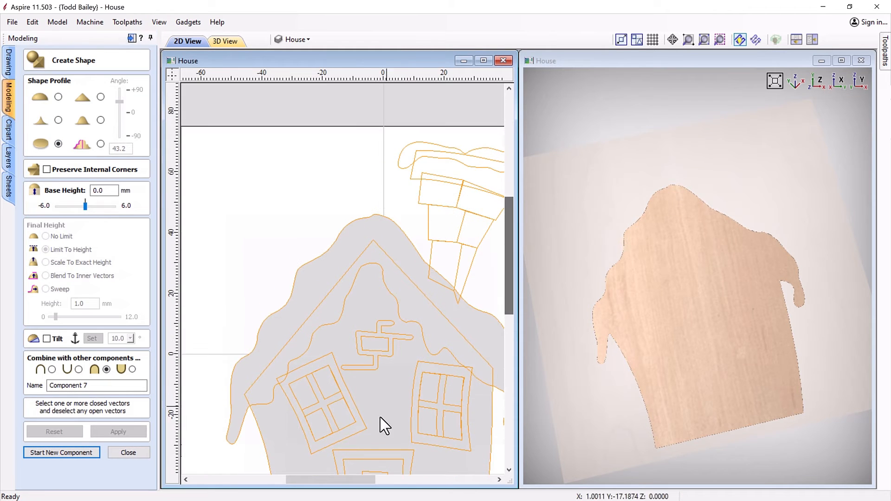
{"action": "left_click_drag", "start_coordinate": [355, 480], "coordinate": [383, 480]}
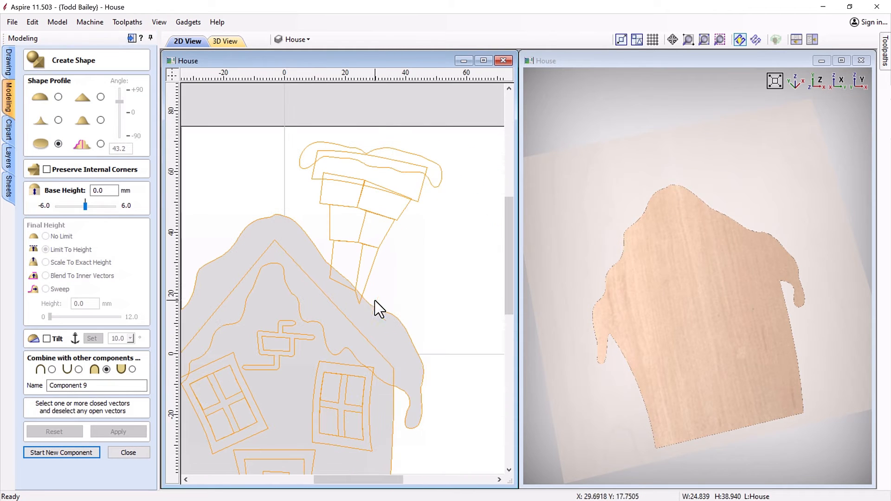
{"action": "left_click", "coordinate": [364, 286]}
{"action": "left_click", "coordinate": [330, 221], "text": "shift"}
{"action": "left_click", "coordinate": [398, 215], "text": "shift"}
{"action": "left_click", "coordinate": [118, 432]}
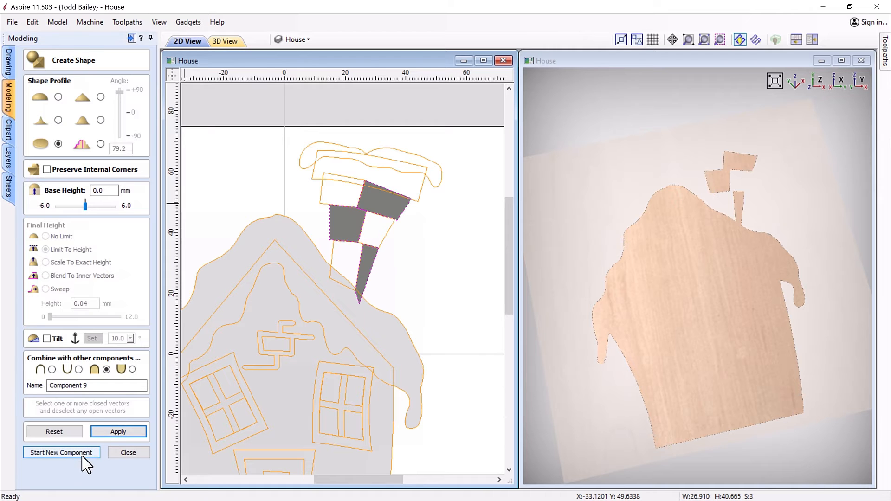
Create a flat merged component from the remaining chimney bricks: the upper left, middle right and lower left ones.
{"action": "left_click", "coordinate": [81, 456]}
{"action": "left_click", "coordinate": [322, 196]}
{"action": "left_click", "coordinate": [384, 237], "text": "shift"}
{"action": "left_click", "coordinate": [331, 258], "text": "shift"}
{"action": "left_click", "coordinate": [58, 144]}
{"action": "left_click", "coordinate": [118, 432]}
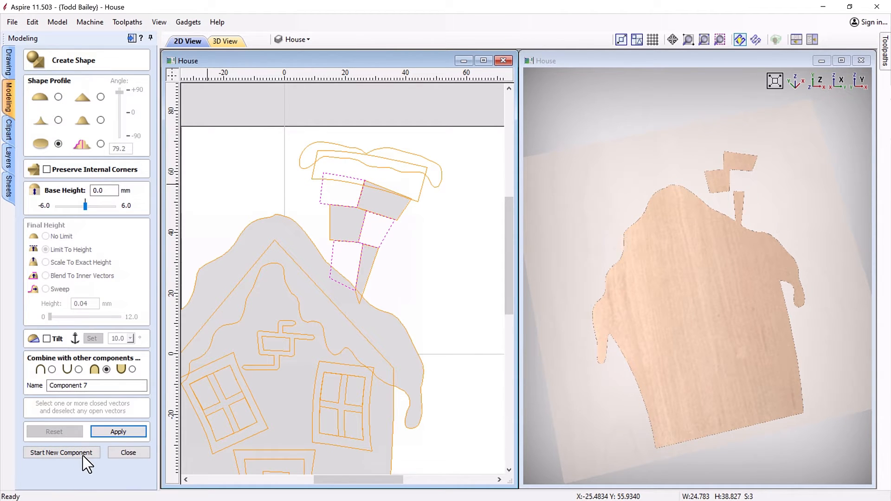
Create a flat merged component with 0.0 mm base height from the chimney cap outline.
{"action": "left_click", "coordinate": [83, 456]}
{"action": "left_click", "coordinate": [313, 179]}
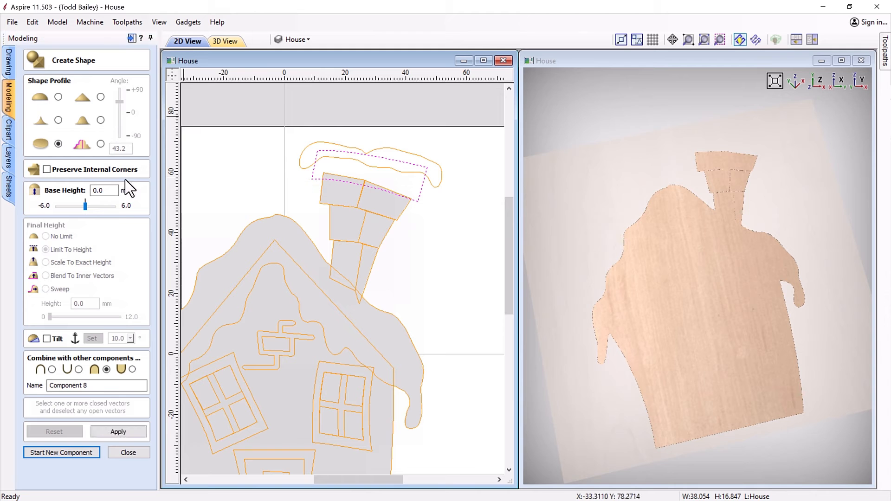
{"action": "left_click", "coordinate": [116, 432]}
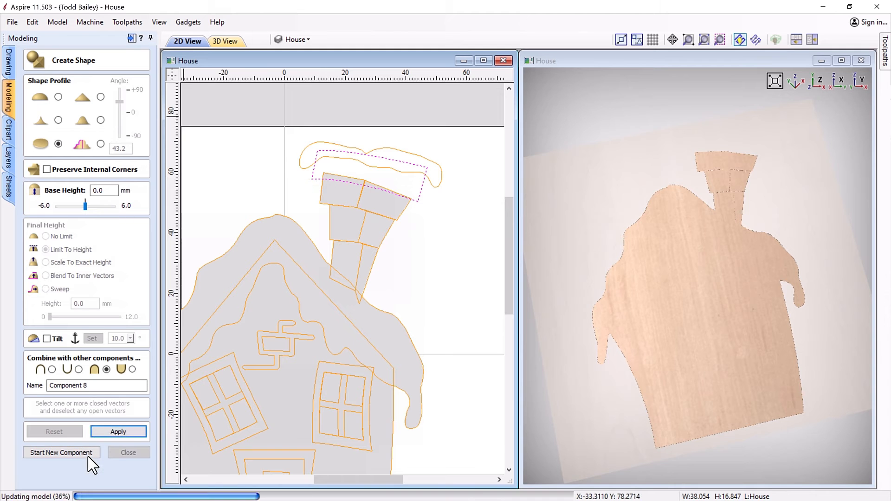
Create a flat merged component from the snow outline on top of the chimney, and finish creating shapes.
{"action": "left_click", "coordinate": [305, 168]}
{"action": "left_click", "coordinate": [57, 144]}
{"action": "left_click", "coordinate": [114, 431]}
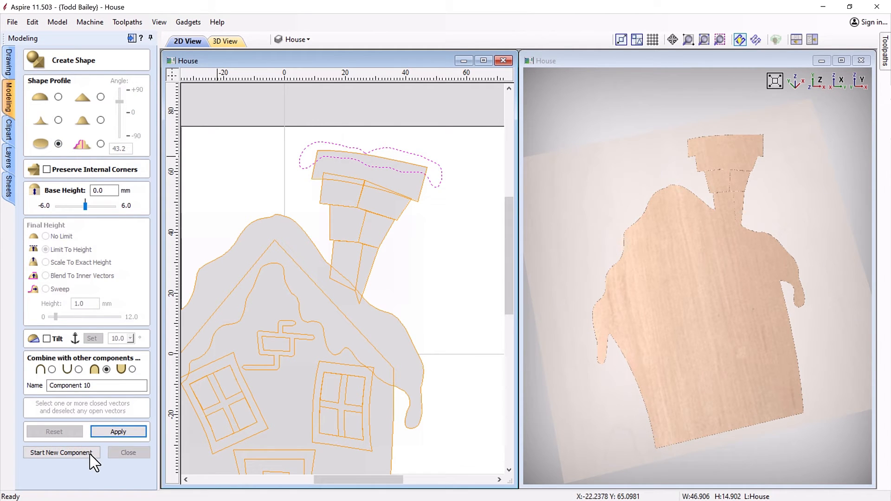
{"action": "left_click", "coordinate": [91, 456]}
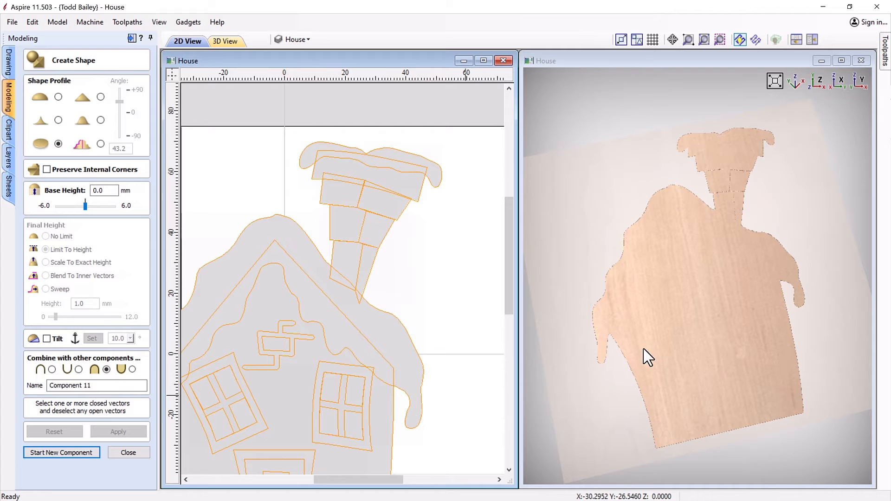
{"action": "left_click_drag", "start_coordinate": [657, 384], "coordinate": [671, 355]}
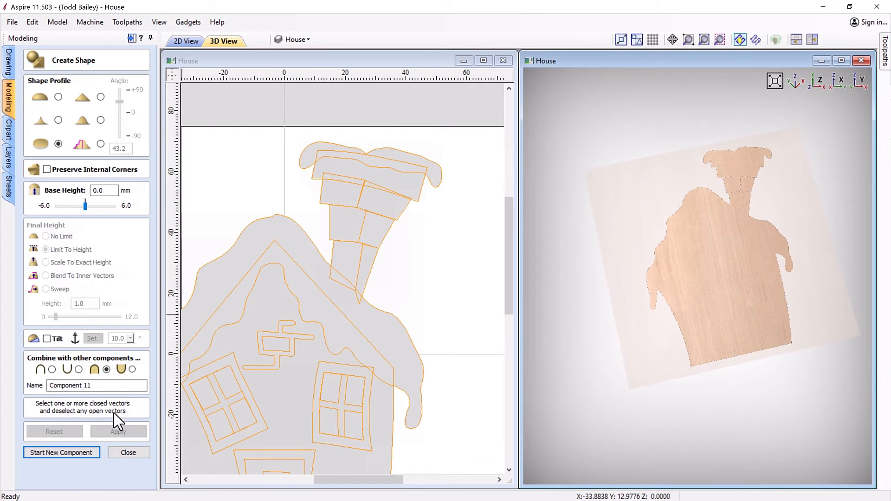
{"action": "left_click", "coordinate": [121, 454]}
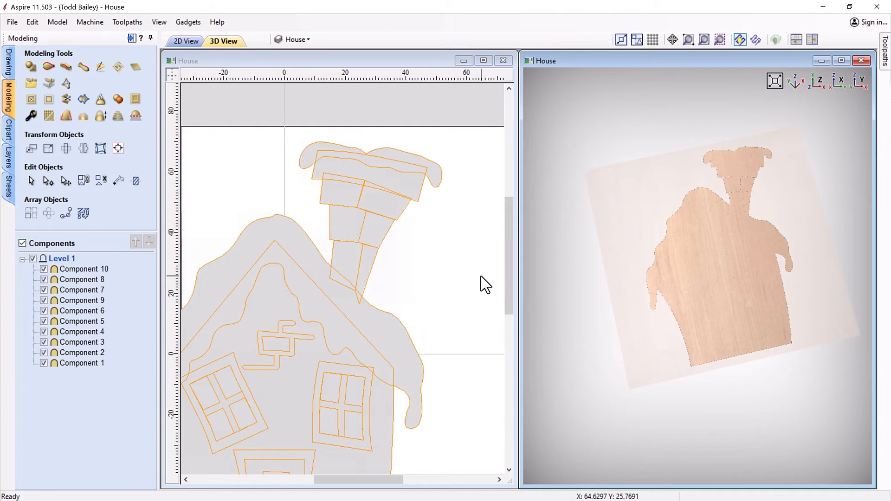
Select the house wall component in the 3D view and raise it above the base plane.
{"action": "left_click_drag", "start_coordinate": [641, 378], "coordinate": [648, 352]}
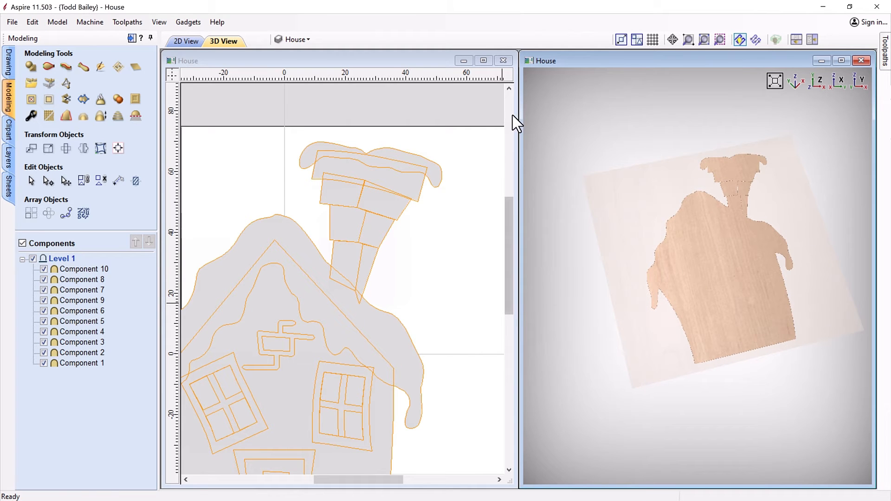
{"action": "left_click_drag", "start_coordinate": [510, 255], "coordinate": [512, 267]}
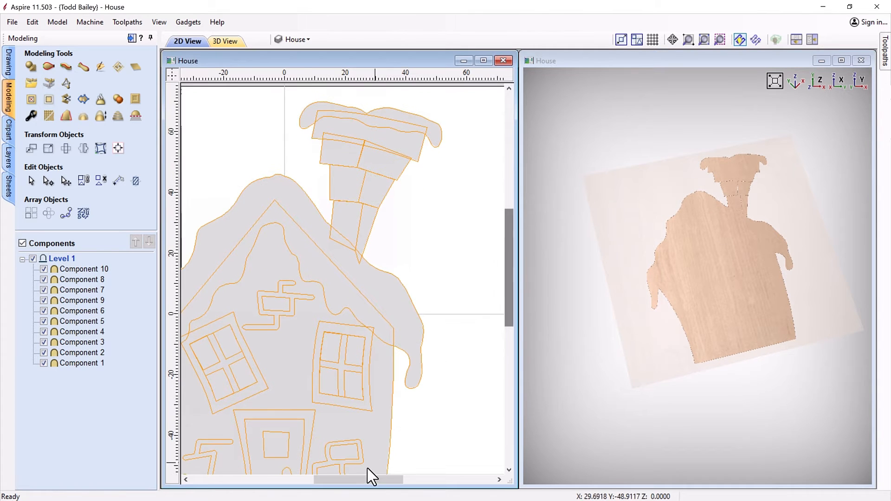
{"action": "left_click_drag", "start_coordinate": [339, 480], "coordinate": [316, 479]}
{"action": "left_click_drag", "start_coordinate": [512, 292], "coordinate": [513, 306]}
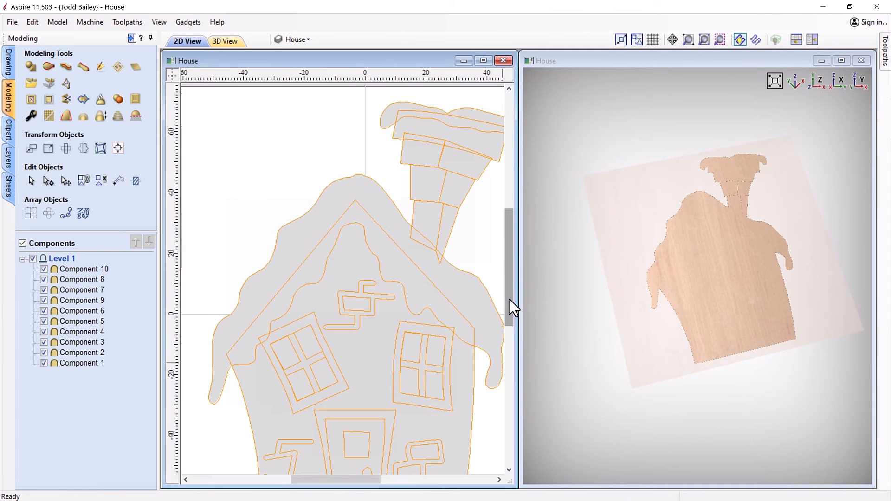
{"action": "mouse_move", "coordinate": [638, 388]}
{"action": "left_mouse_down"}
{"action": "mouse_move", "coordinate": [689, 356]}
{"action": "mouse_move", "coordinate": [616, 290]}
{"action": "mouse_move", "coordinate": [720, 348]}
{"action": "mouse_move", "coordinate": [676, 404]}
{"action": "mouse_move", "coordinate": [710, 373]}
{"action": "left_mouse_up"}
{"action": "left_click", "coordinate": [710, 374]}
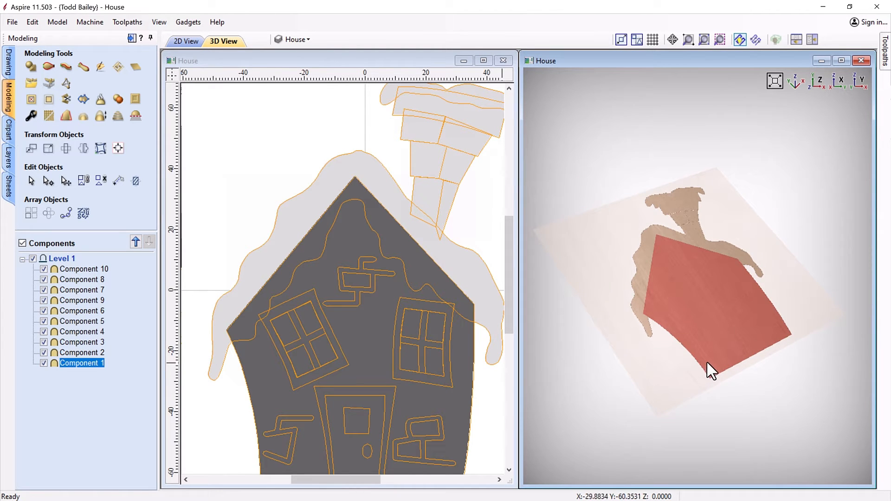
{"action": "left_click", "coordinate": [716, 381]}
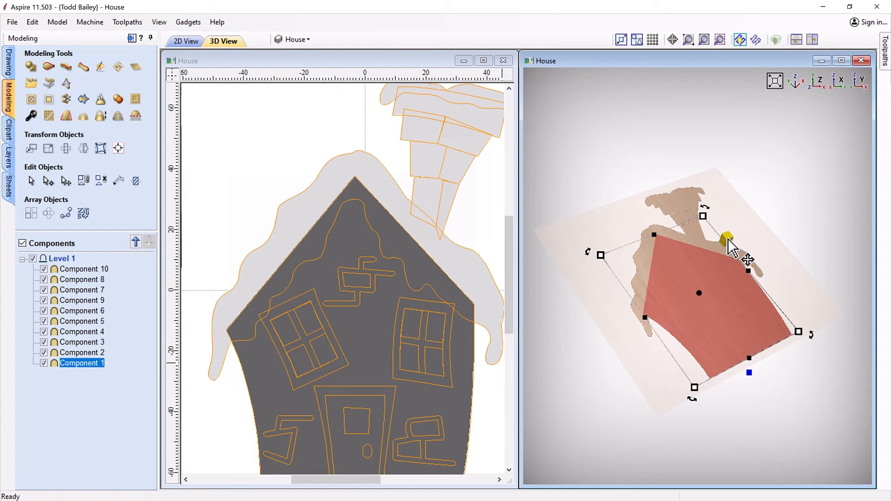
{"action": "left_click_drag", "start_coordinate": [727, 241], "coordinate": [727, 235]}
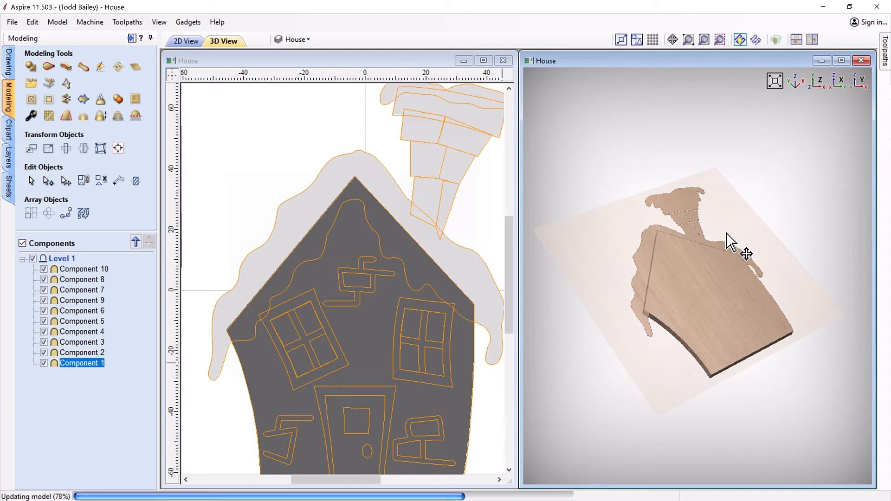
Raise the component of the two window frames so that they stand proud of the house wall.
{"action": "left_click", "coordinate": [79, 363]}
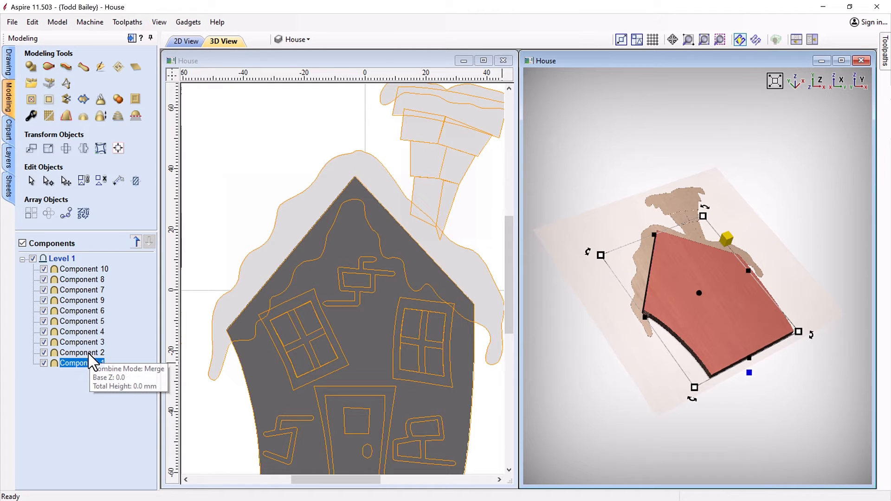
{"action": "double_click", "coordinate": [83, 353]}
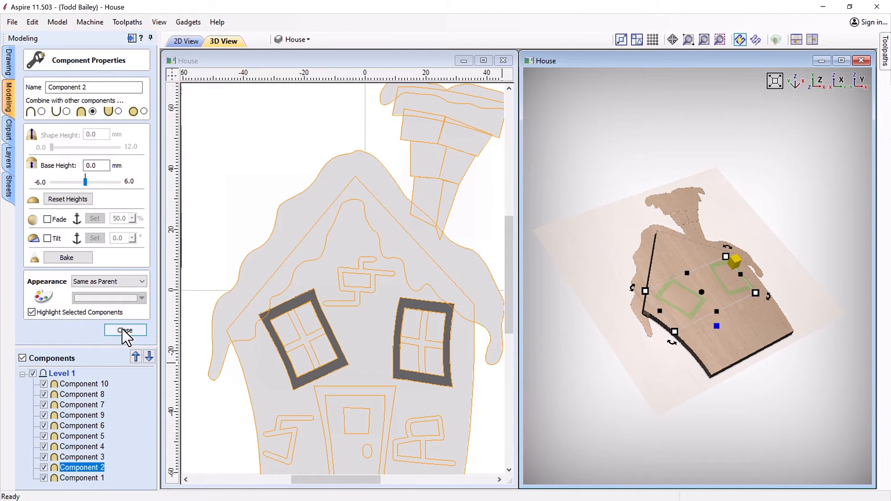
{"action": "left_click", "coordinate": [124, 331]}
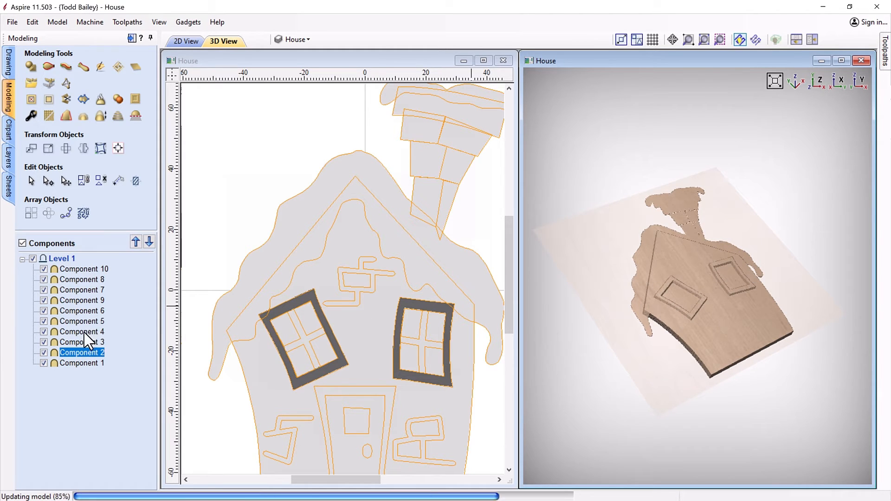
Raise the door frame and doorstep components so that both stand proud of the house wall.
{"action": "left_click", "coordinate": [76, 342]}
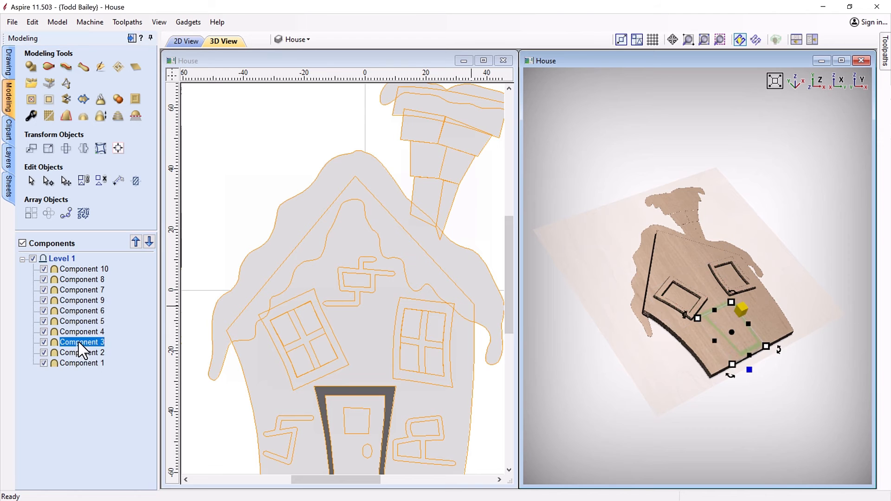
{"action": "left_click_drag", "start_coordinate": [744, 307], "coordinate": [744, 303]}
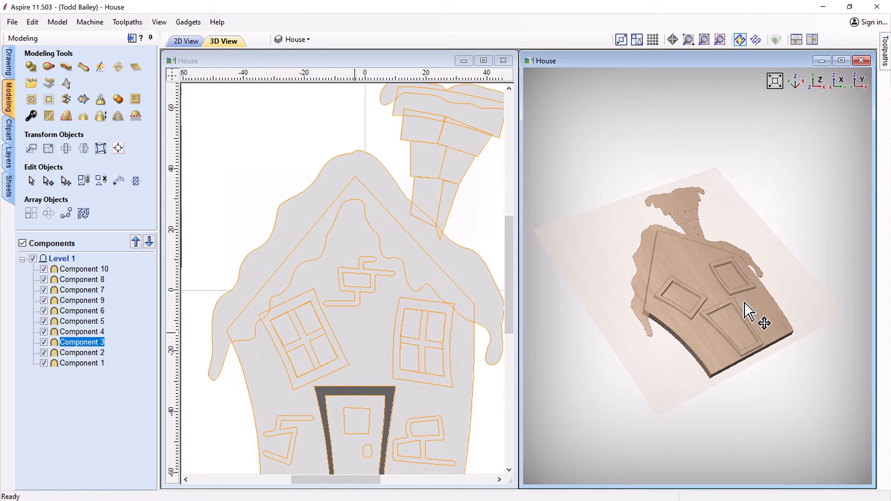
{"action": "left_click", "coordinate": [74, 331]}
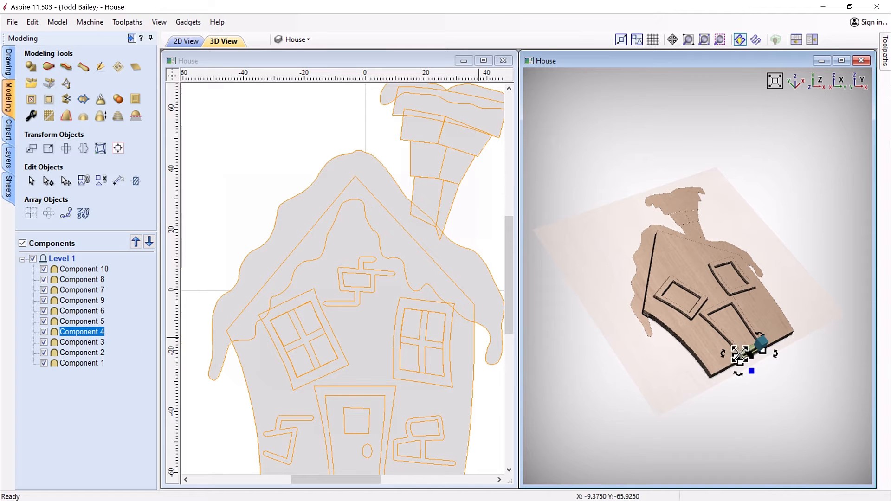
{"action": "left_click_drag", "start_coordinate": [762, 344], "coordinate": [767, 335]}
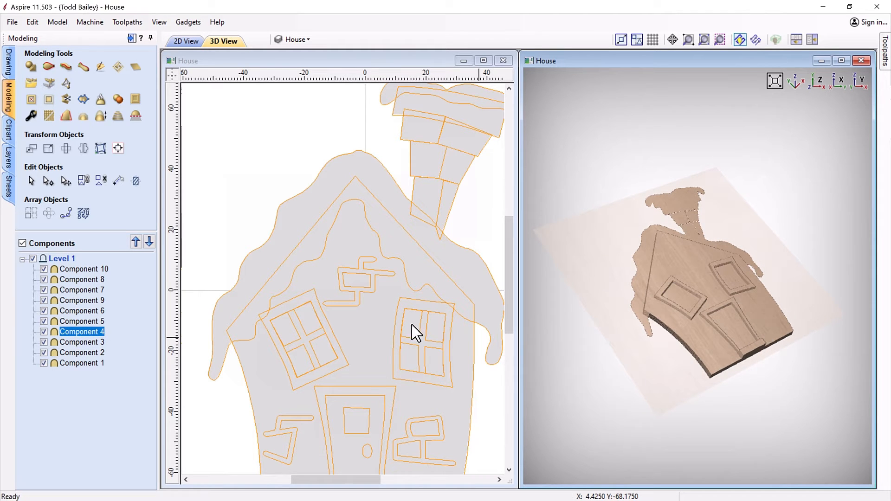
Change the window pane component's combine mode to Subtract and adjust its height to recess the panes and door window.
{"action": "left_click", "coordinate": [76, 321]}
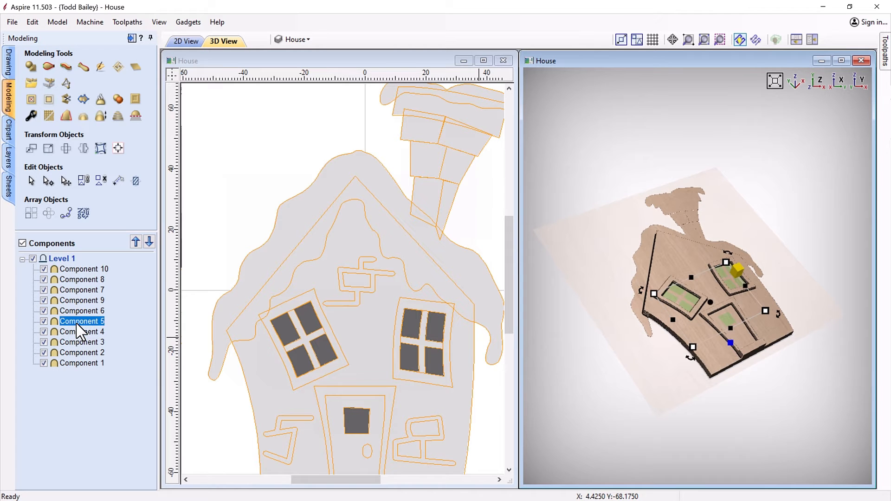
{"action": "left_click_drag", "start_coordinate": [808, 242], "coordinate": [641, 181]}
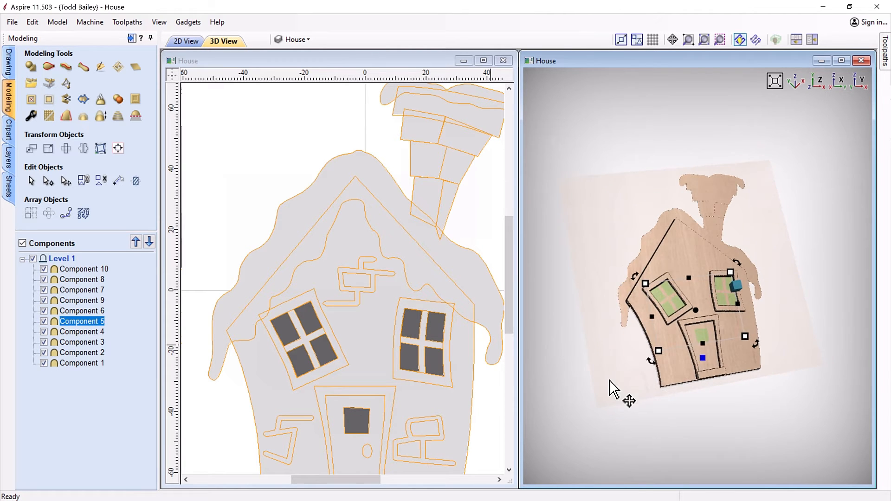
{"action": "left_click_drag", "start_coordinate": [611, 388], "coordinate": [766, 354]}
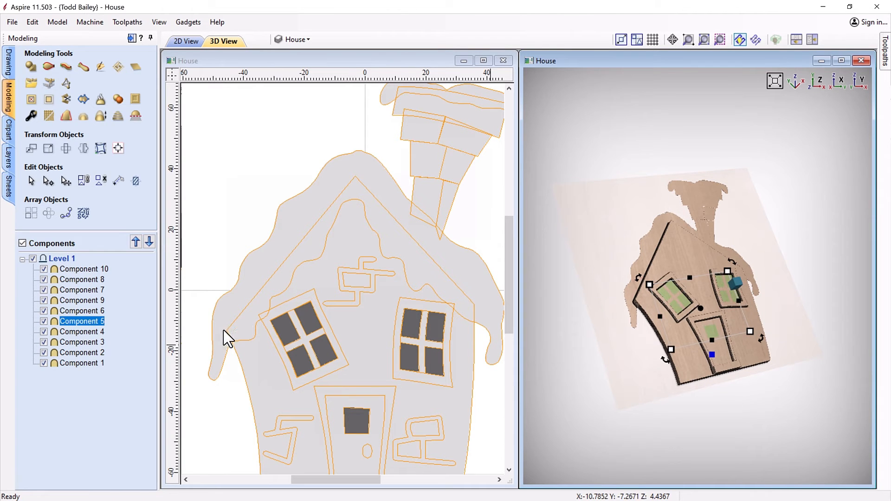
{"action": "right_click", "coordinate": [74, 322]}
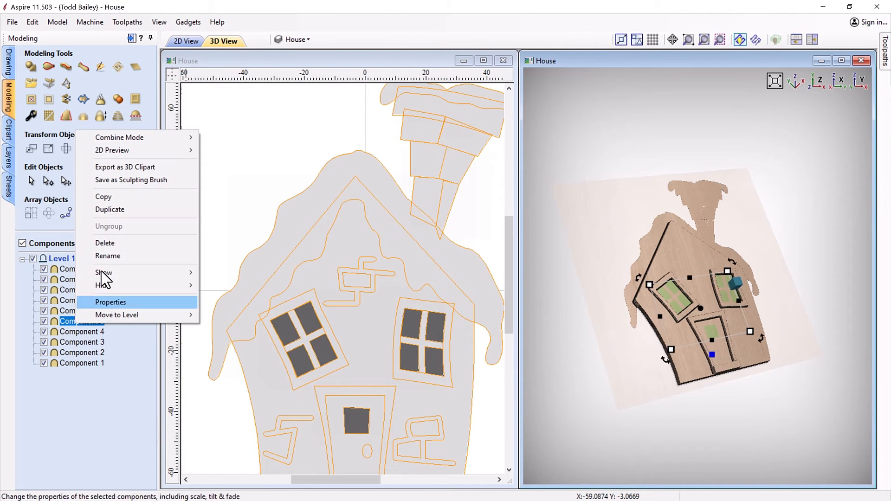
{"action": "mouse_move", "coordinate": [142, 137]}
{"action": "left_click", "coordinate": [254, 150]}
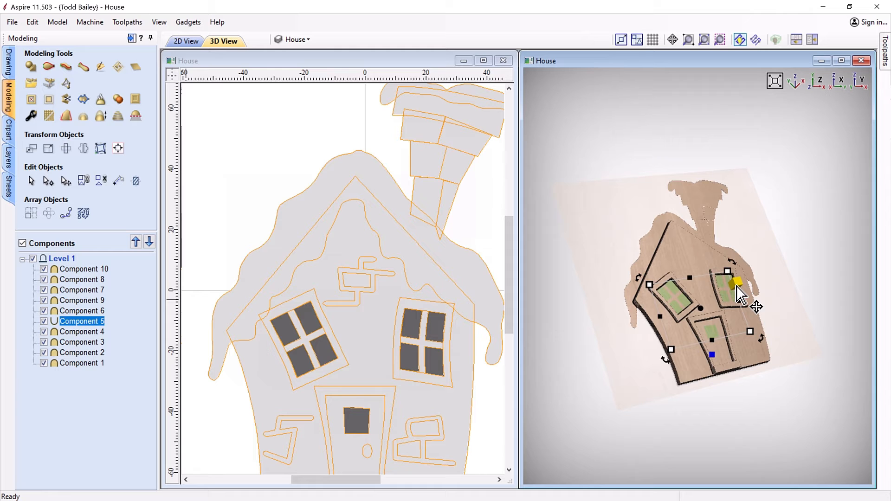
{"action": "left_click_drag", "start_coordinate": [737, 285], "coordinate": [739, 286]}
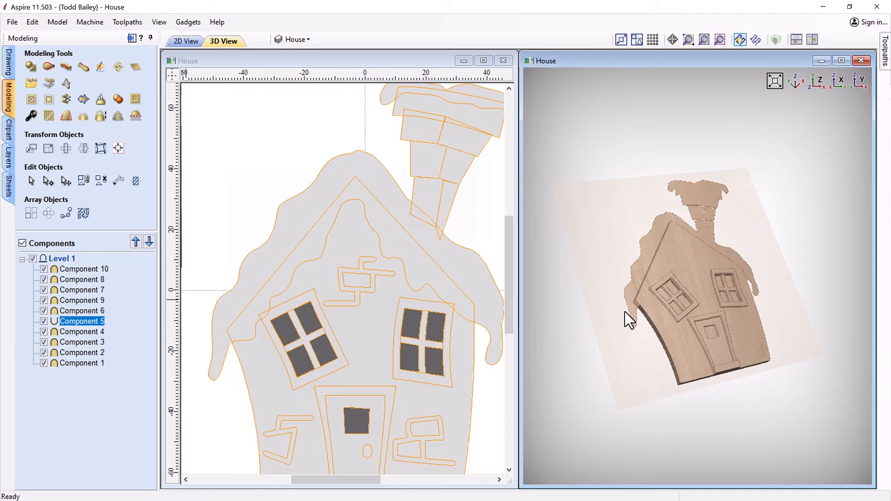
Raise the roof snow component so that it stands above the house wall.
{"action": "left_click", "coordinate": [74, 311]}
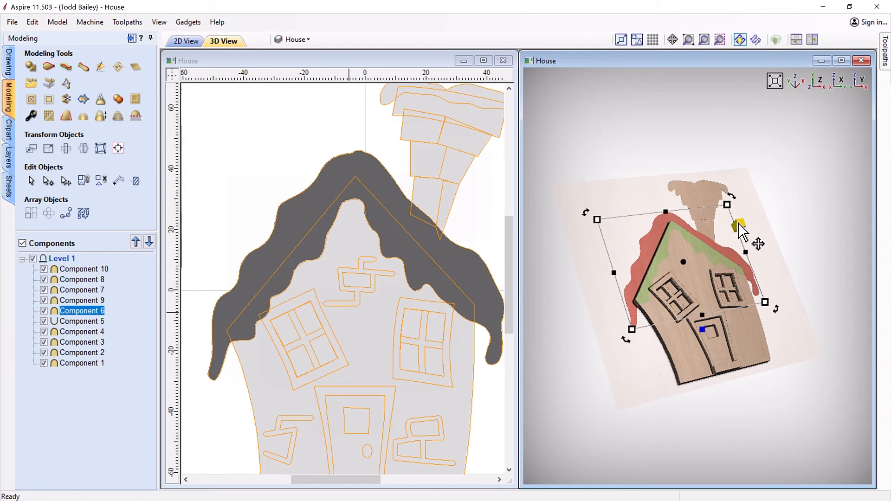
{"action": "left_click_drag", "start_coordinate": [743, 220], "coordinate": [743, 217]}
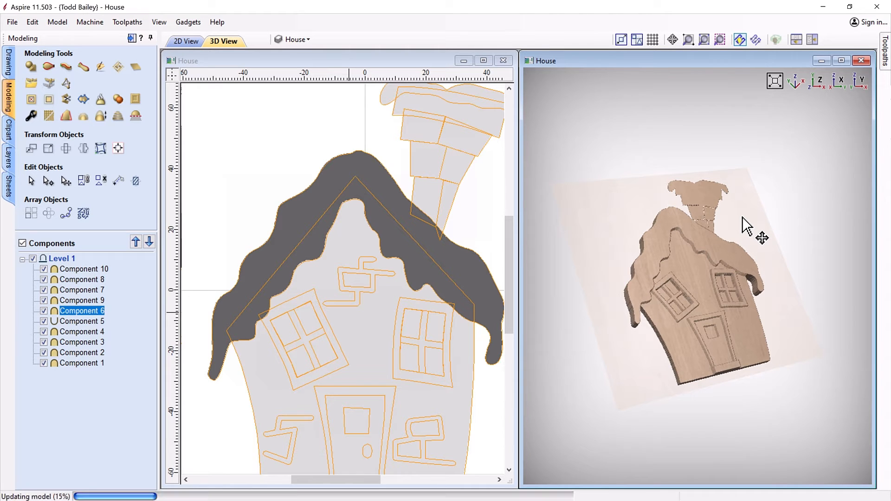
Raise the components of the two alternating sets of chimney bricks so that they stand out at different heights.
{"action": "left_click", "coordinate": [96, 311]}
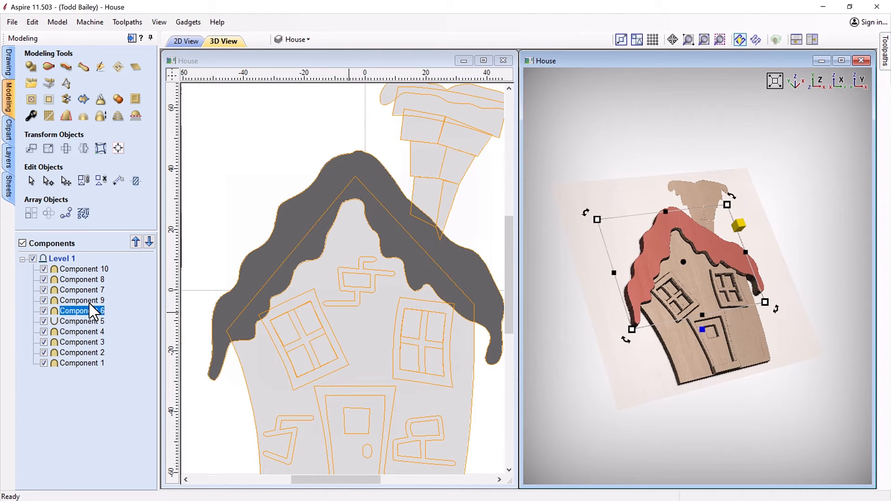
{"action": "left_click", "coordinate": [93, 301]}
{"action": "left_click_drag", "start_coordinate": [723, 200], "coordinate": [724, 203]}
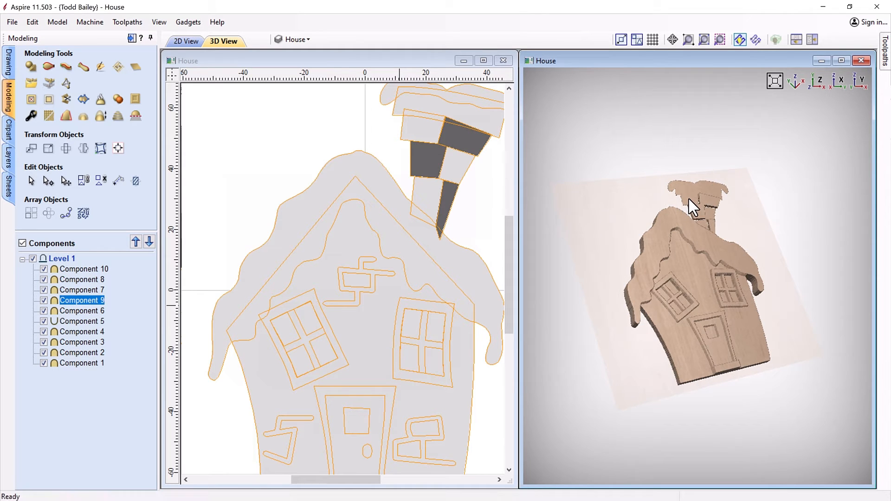
{"action": "double_click", "coordinate": [689, 197]}
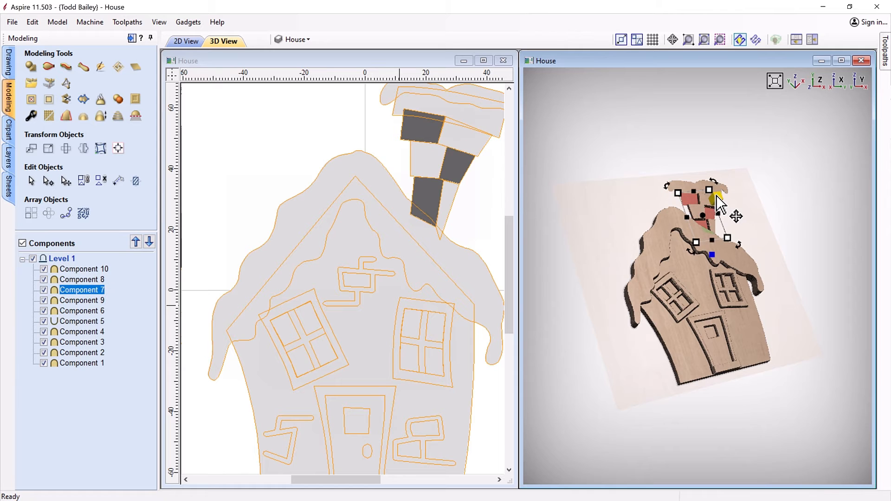
{"action": "left_click_drag", "start_coordinate": [721, 189], "coordinate": [720, 192]}
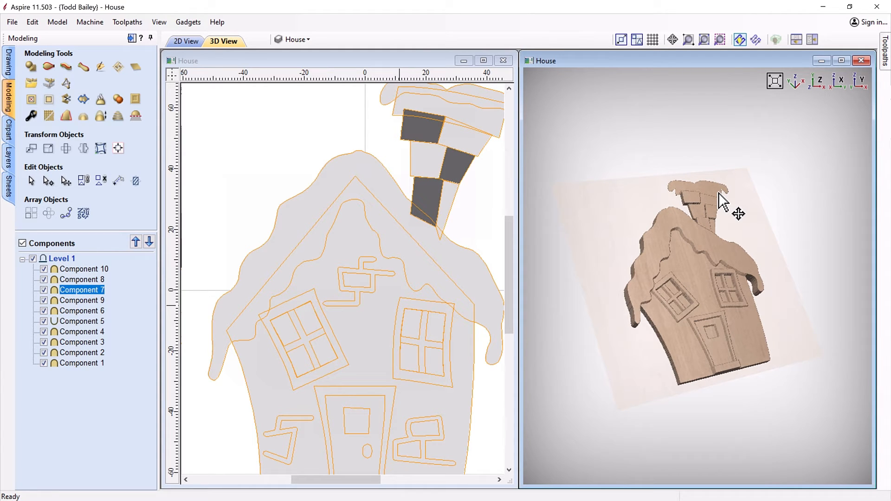
{"action": "left_click_drag", "start_coordinate": [719, 193], "coordinate": [719, 194]}
Raise the chimney cap component above the bricks and the chimney snow component above the cap.
{"action": "left_click", "coordinate": [82, 279]}
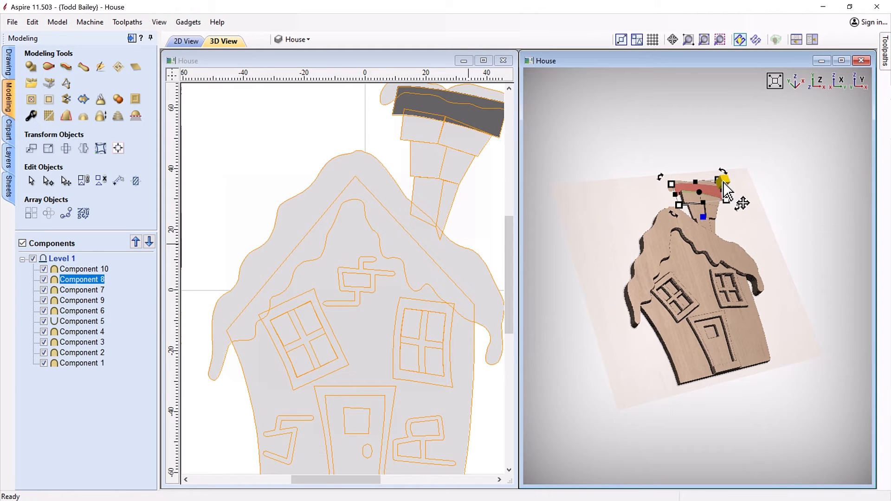
{"action": "left_click_drag", "start_coordinate": [724, 183], "coordinate": [725, 179]}
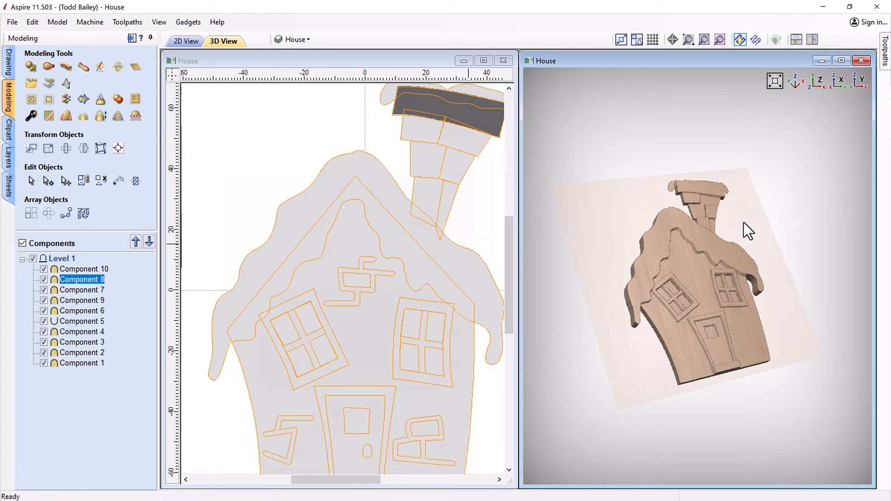
{"action": "left_click_drag", "start_coordinate": [757, 220], "coordinate": [741, 183]}
{"action": "left_click", "coordinate": [736, 160]}
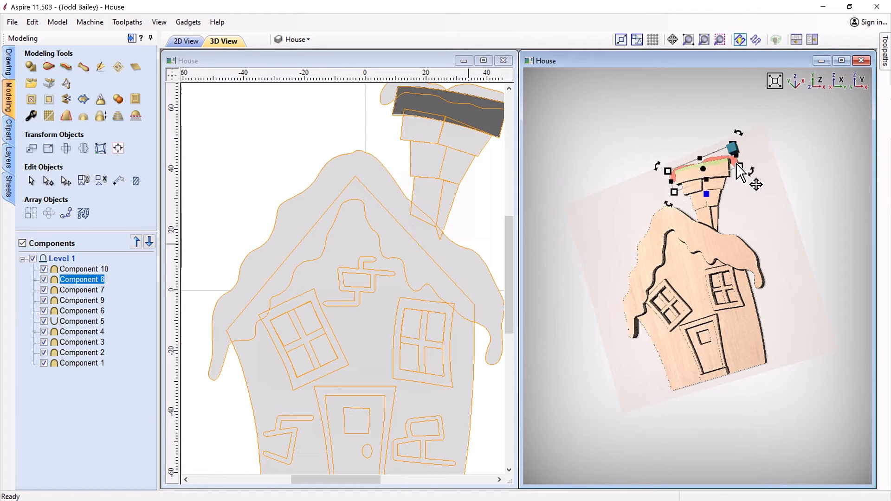
{"action": "left_click_drag", "start_coordinate": [727, 142], "coordinate": [731, 143]}
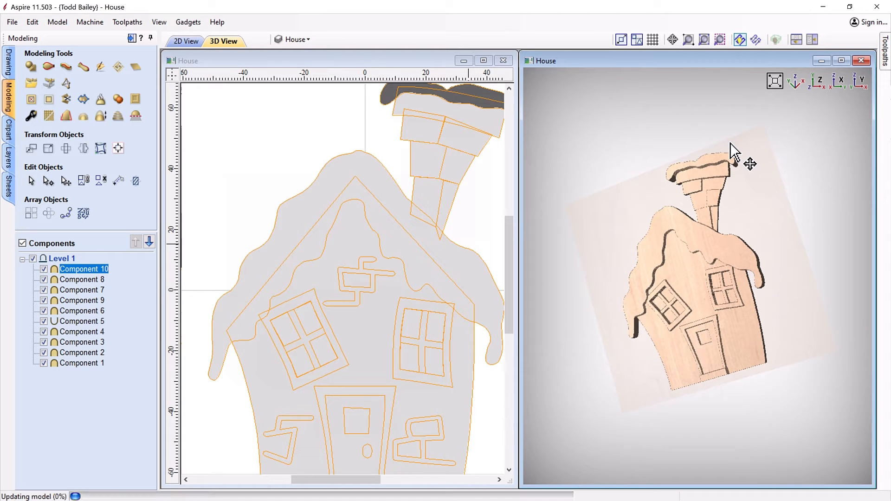
{"action": "left_click_drag", "start_coordinate": [655, 197], "coordinate": [774, 260]}
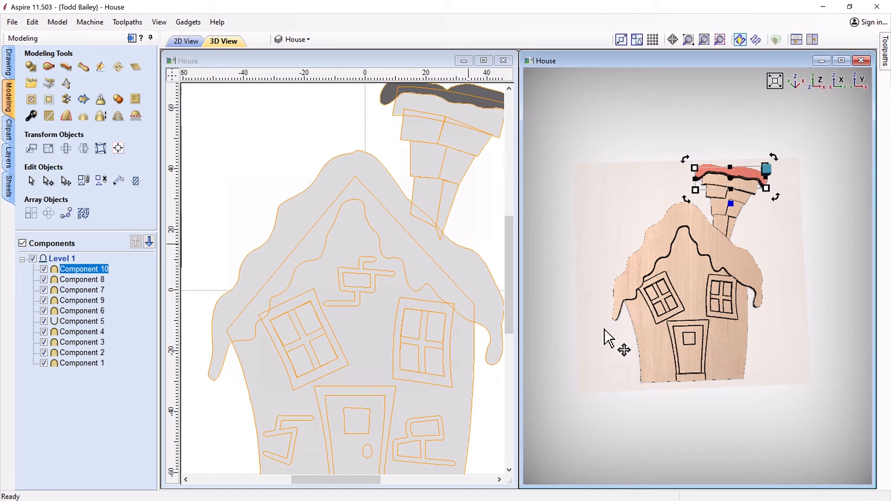
{"action": "left_click_drag", "start_coordinate": [617, 378], "coordinate": [622, 354]}
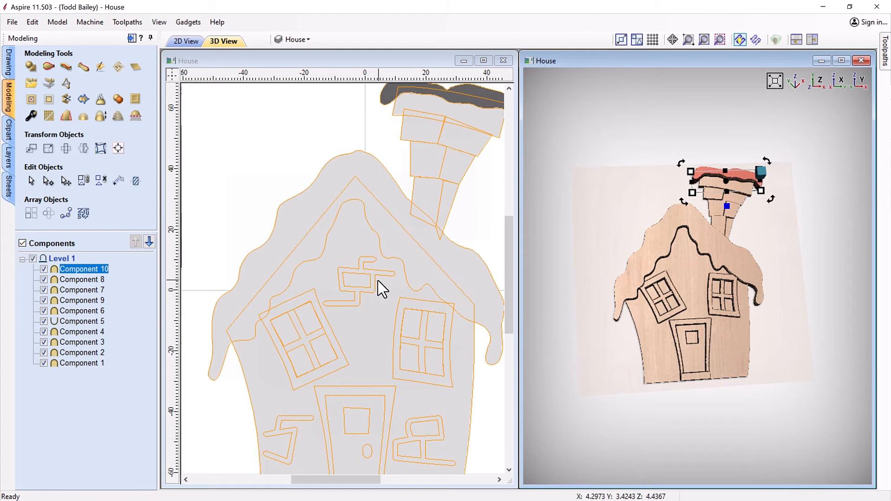
Create a rounded shape at 43.2° with no height limit from the three wall brick outlines, using Subtract mode.
{"action": "left_click", "coordinate": [354, 307]}
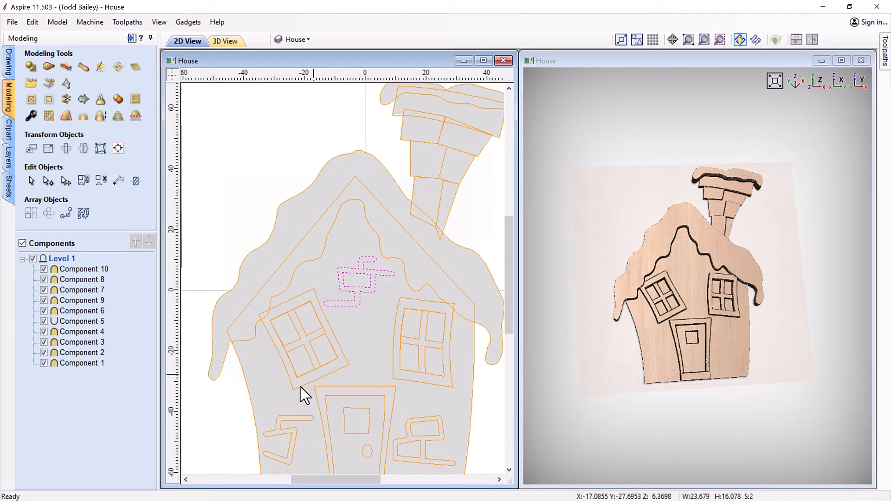
{"action": "left_click", "coordinate": [295, 424], "text": "shift"}
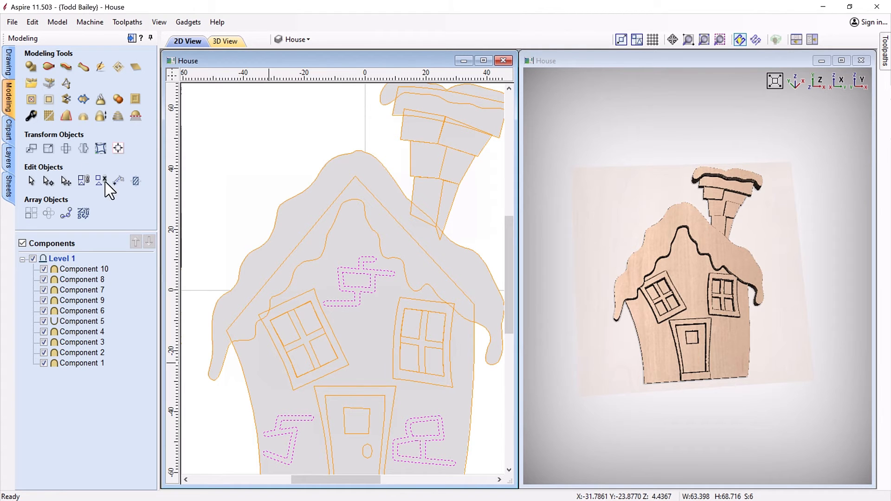
{"action": "left_click", "coordinate": [30, 67]}
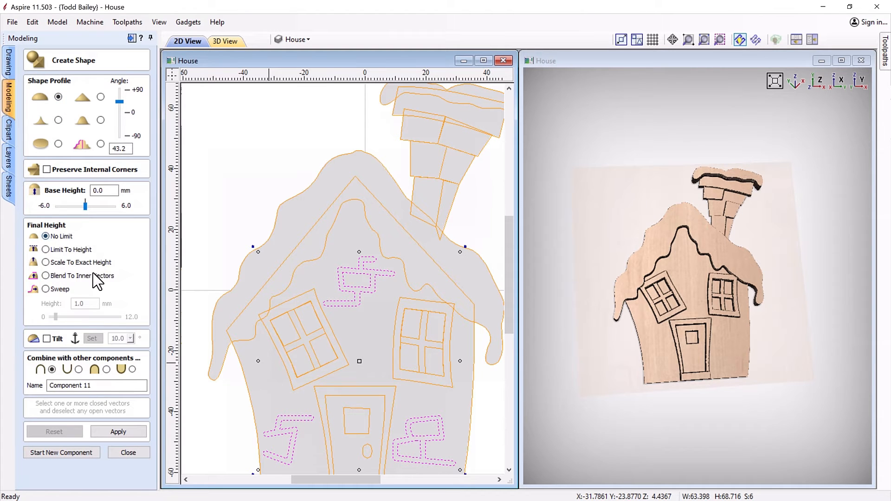
{"action": "left_click", "coordinate": [79, 370]}
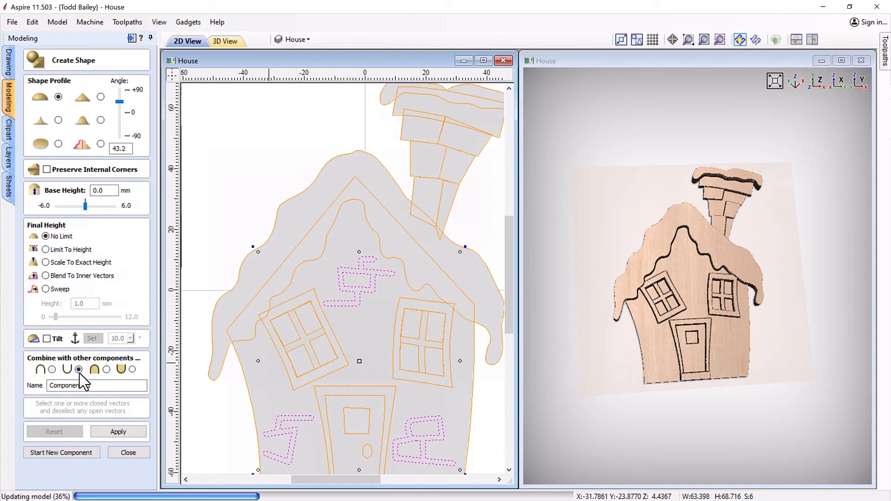
{"action": "left_click", "coordinate": [118, 433]}
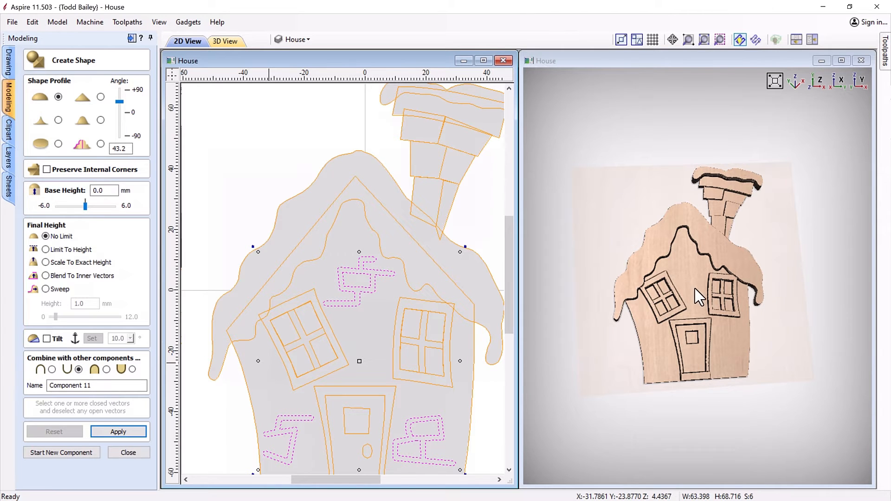
Adjust the height of the subtracted wall brick component to deepen its grooves.
{"action": "left_click_drag", "start_coordinate": [700, 282], "coordinate": [726, 243]}
{"action": "scroll", "coordinate": [636, 297], "scroll_direction": "up", "scroll_amount": 2}
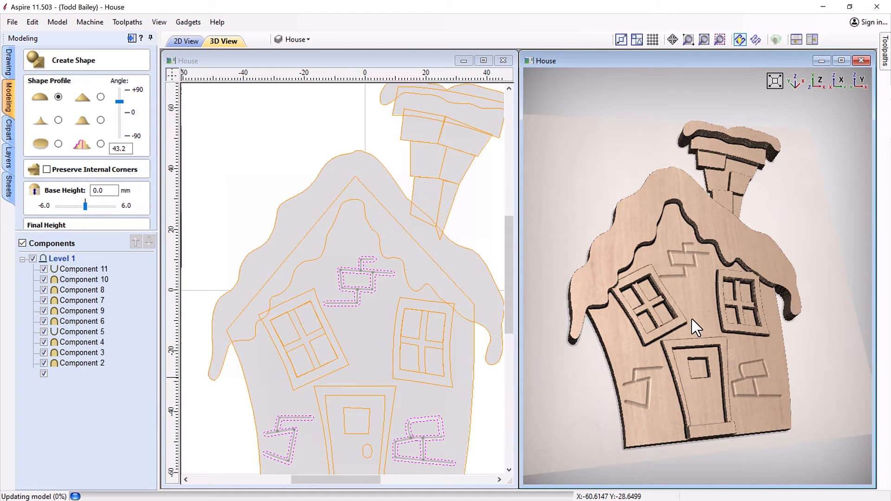
{"action": "mouse_move", "coordinate": [702, 284]}
{"action": "left_mouse_down"}
{"action": "mouse_move", "coordinate": [678, 299]}
{"action": "mouse_move", "coordinate": [710, 320]}
{"action": "mouse_move", "coordinate": [713, 282]}
{"action": "left_mouse_up"}
{"action": "scroll", "coordinate": [712, 281], "scroll_direction": "up", "scroll_amount": 2}
{"action": "left_click", "coordinate": [695, 255]}
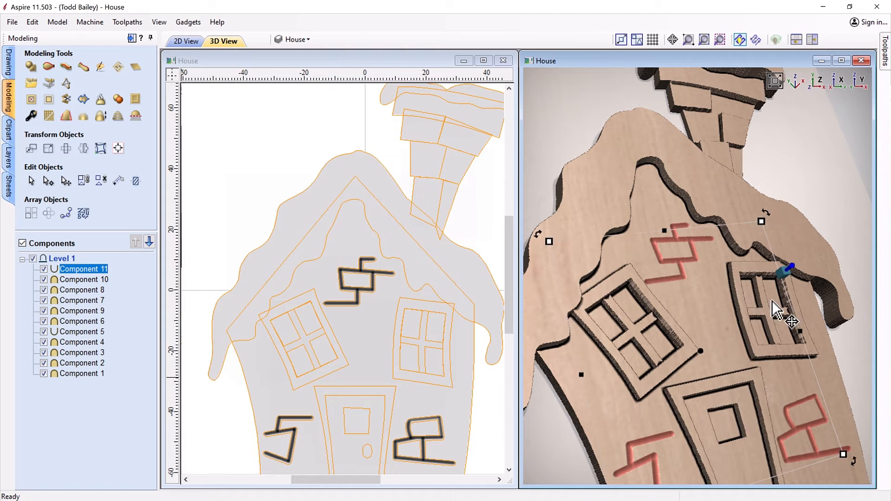
{"action": "left_click_drag", "start_coordinate": [708, 324], "coordinate": [740, 294]}
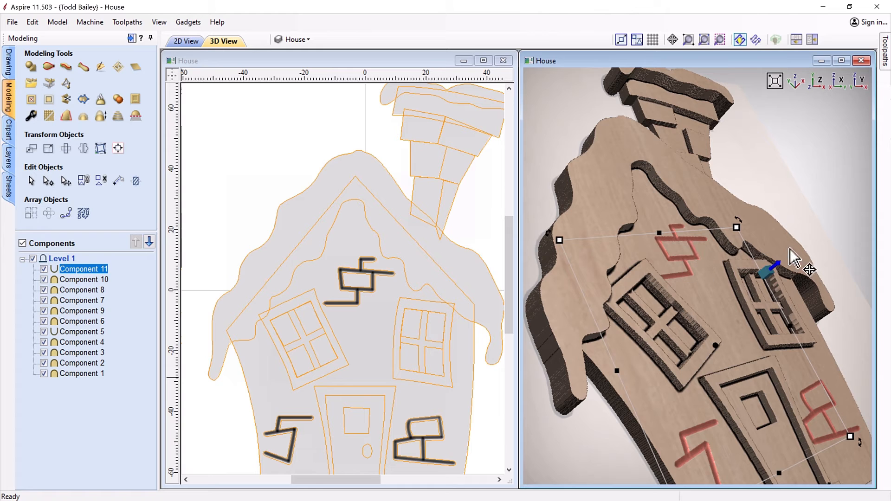
{"action": "left_click", "coordinate": [783, 268]}
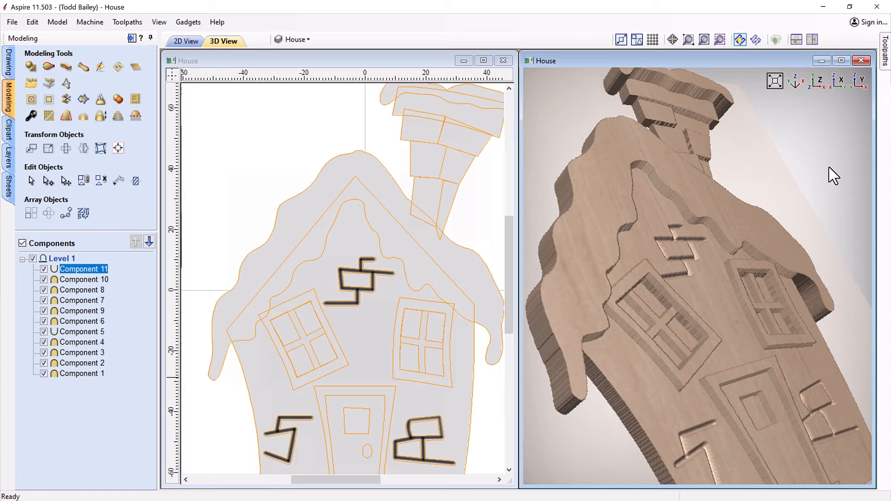
Create a rounded shape from the roof and chimney snow vectors at 27°, limited to 1.0 mm height, using Add mode.
{"action": "left_click", "coordinate": [820, 84]}
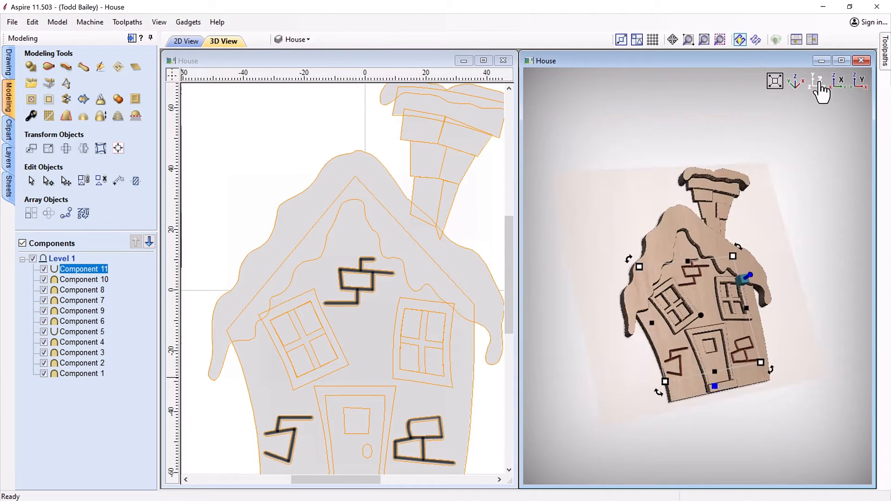
{"action": "left_click", "coordinate": [621, 198]}
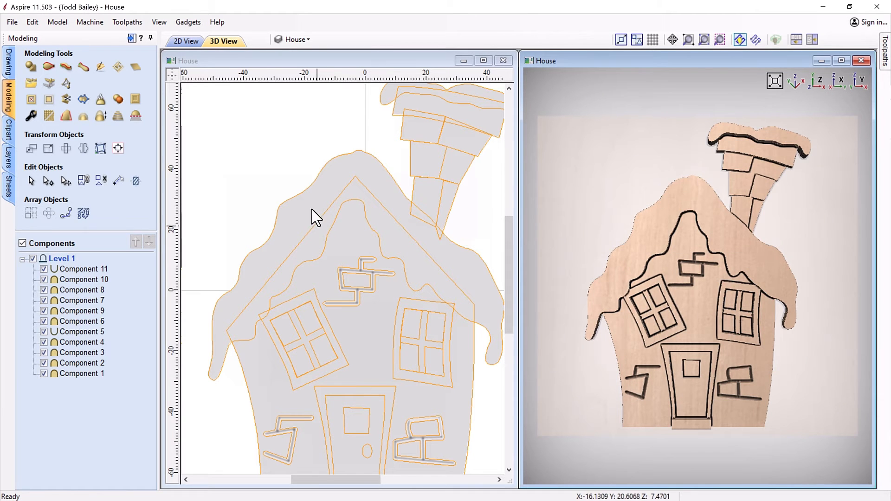
{"action": "left_click", "coordinate": [272, 229]}
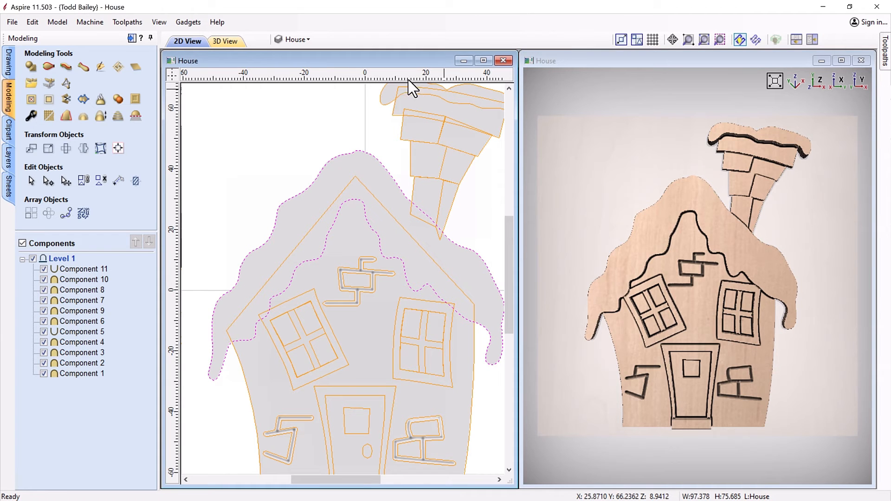
{"action": "left_click", "coordinate": [384, 107], "text": "shift"}
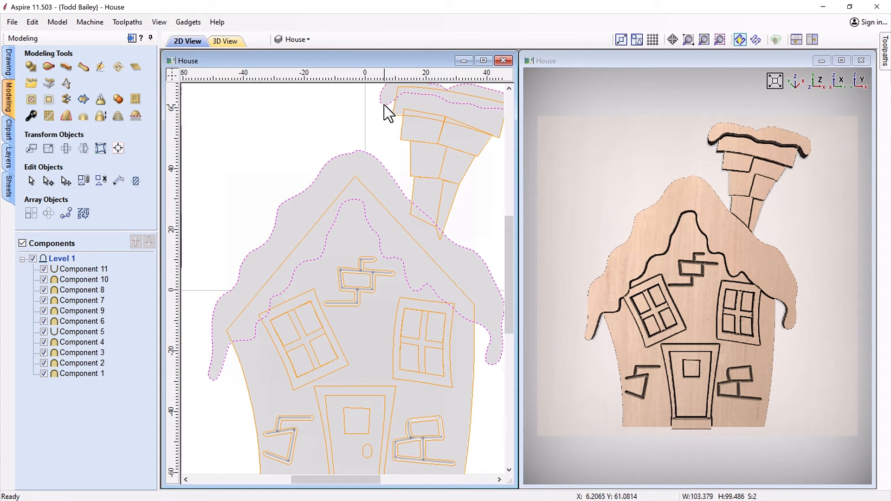
{"action": "left_click", "coordinate": [28, 68]}
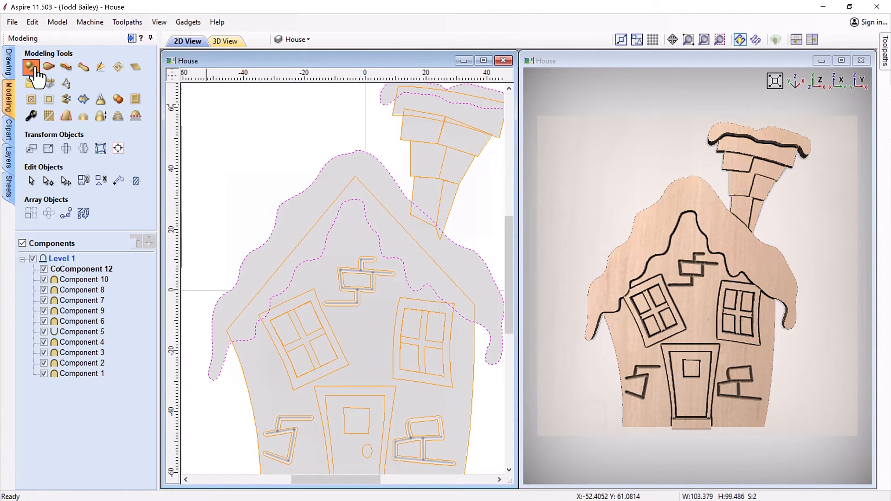
{"action": "left_click", "coordinate": [58, 96]}
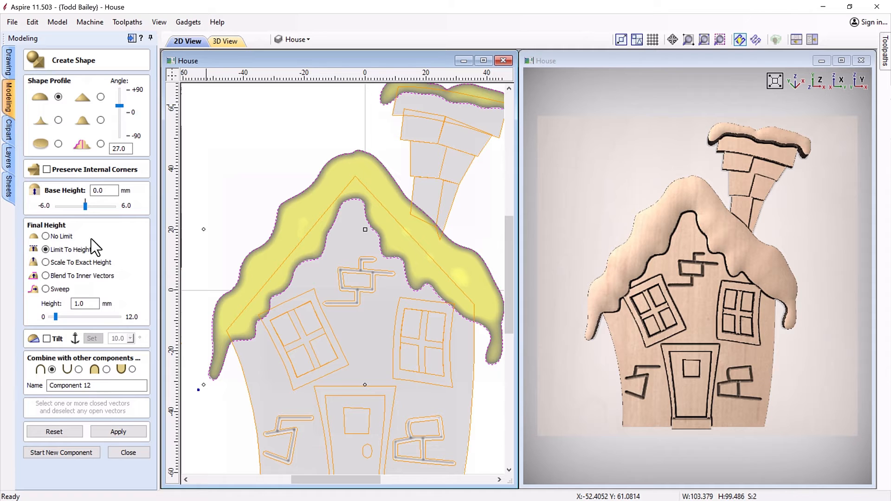
{"action": "left_click", "coordinate": [128, 451]}
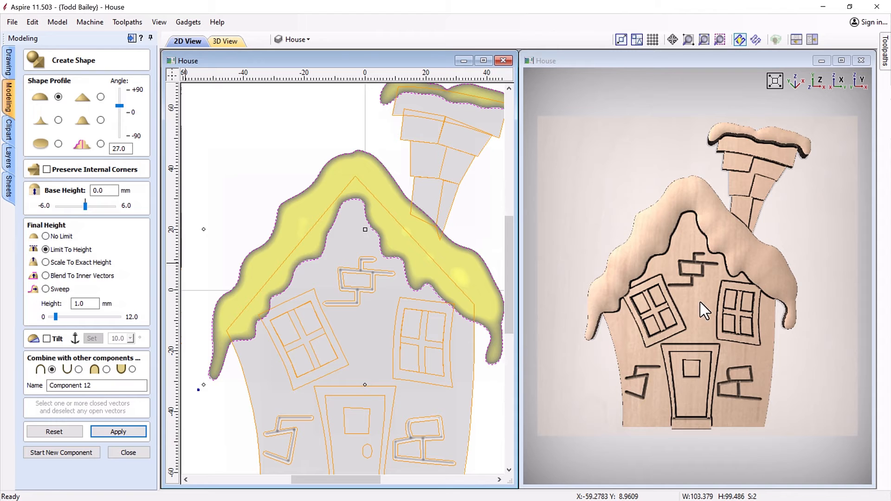
{"action": "key", "text": "Escape"}
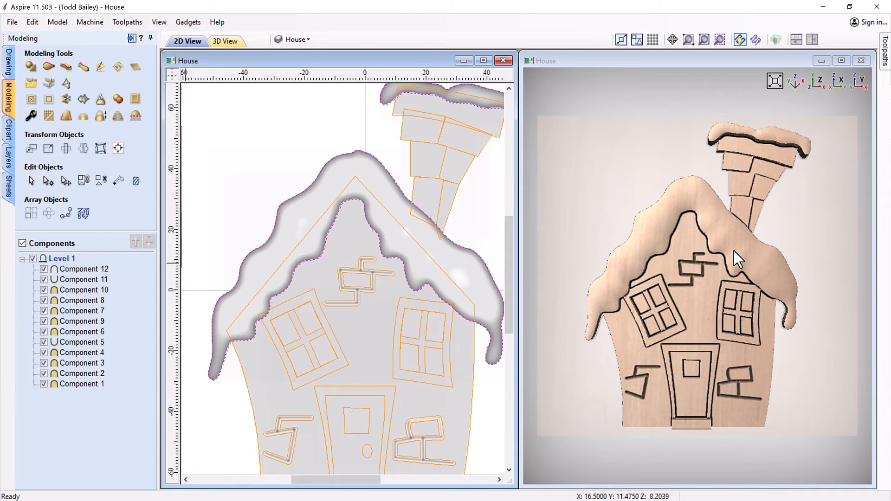
Increase the height of the rounded snow component to make the roof and chimney snow puffier.
{"action": "left_click", "coordinate": [733, 249]}
{"action": "left_click_drag", "start_coordinate": [604, 392], "coordinate": [736, 239]}
{"action": "left_click", "coordinate": [736, 238]}
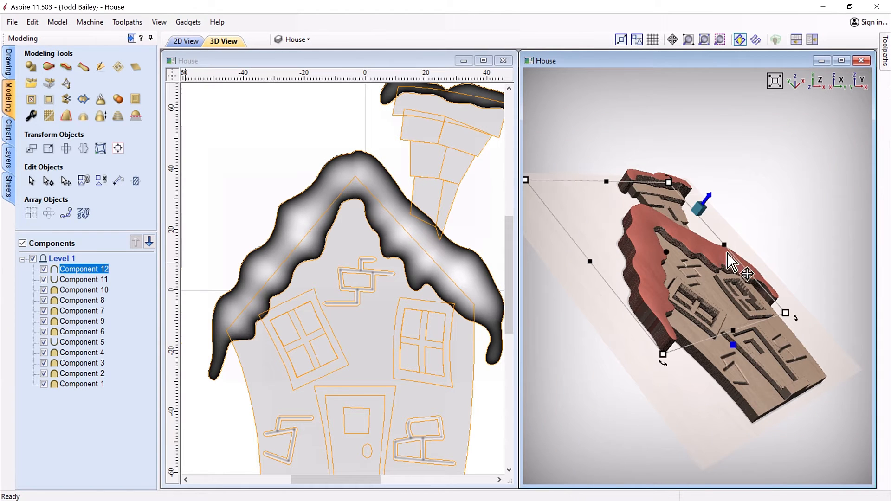
{"action": "left_click", "coordinate": [715, 202]}
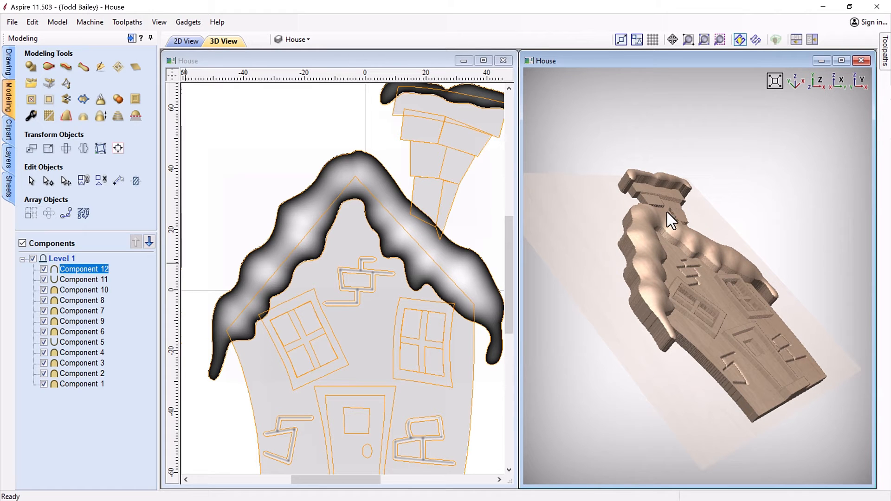
{"action": "left_click", "coordinate": [667, 194]}
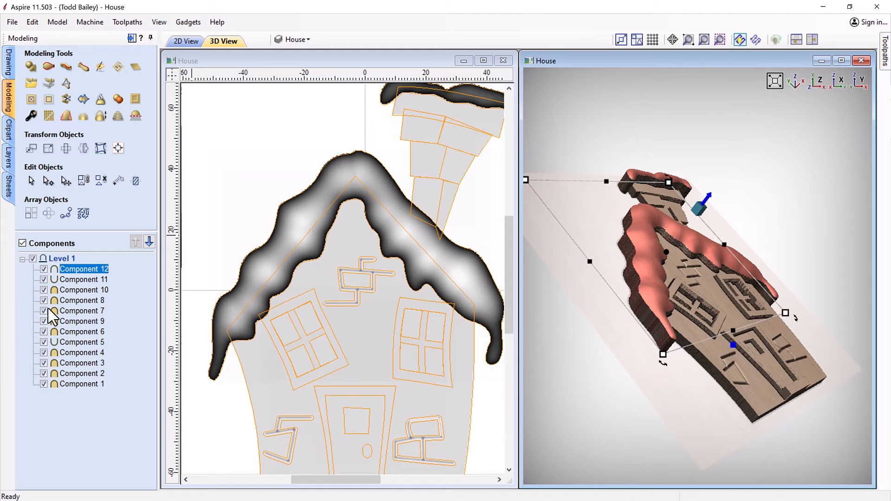
Adjust the height of the flat chimney snow component beneath the rounded snow, and inspect the finished house model.
{"action": "left_click", "coordinate": [70, 295]}
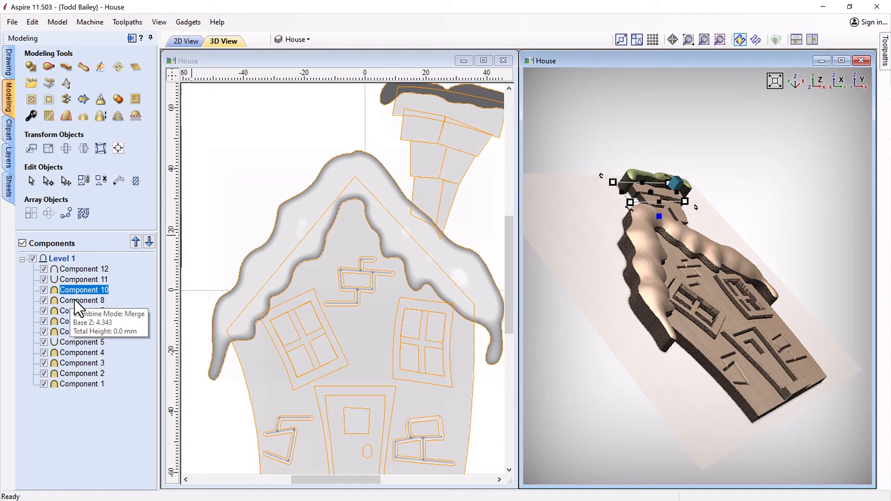
{"action": "left_click", "coordinate": [679, 184]}
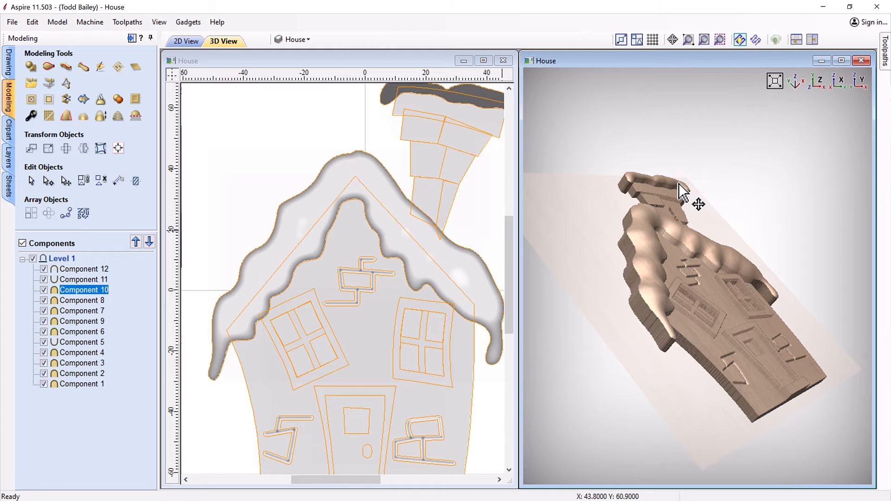
{"action": "left_click", "coordinate": [820, 82]}
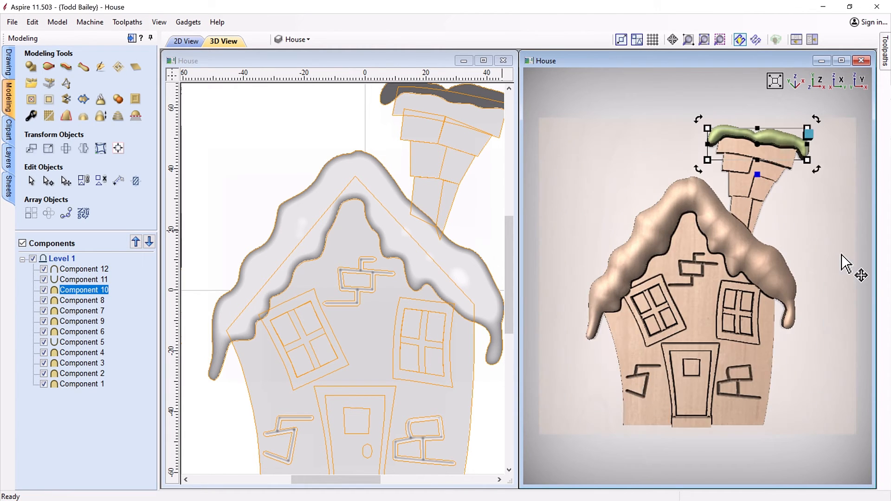
{"action": "left_click_drag", "start_coordinate": [775, 363], "coordinate": [799, 366]}
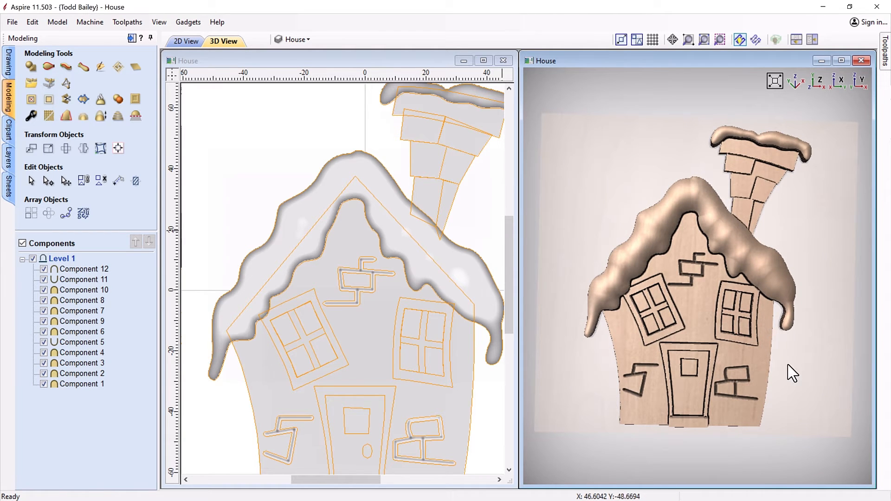
{"action": "left_click_drag", "start_coordinate": [563, 308], "coordinate": [677, 346]}
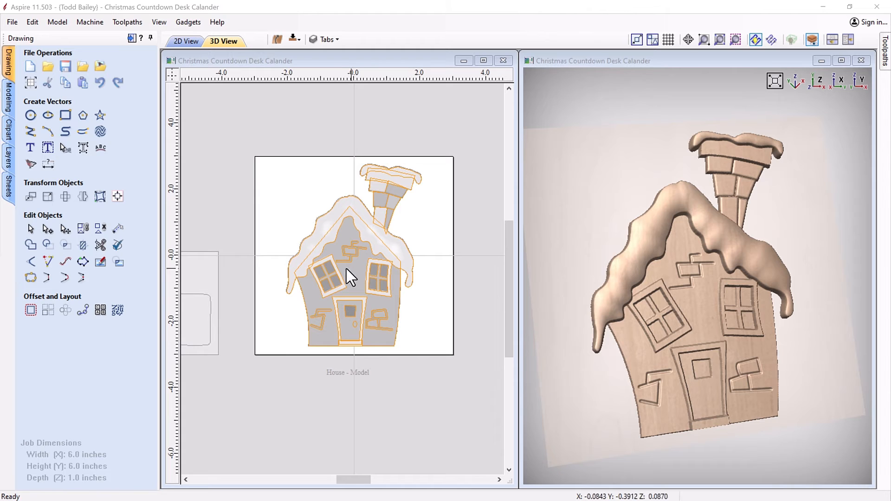
Select the House component and look up the sheets it can be copied to.
{"action": "left_click", "coordinate": [9, 95]}
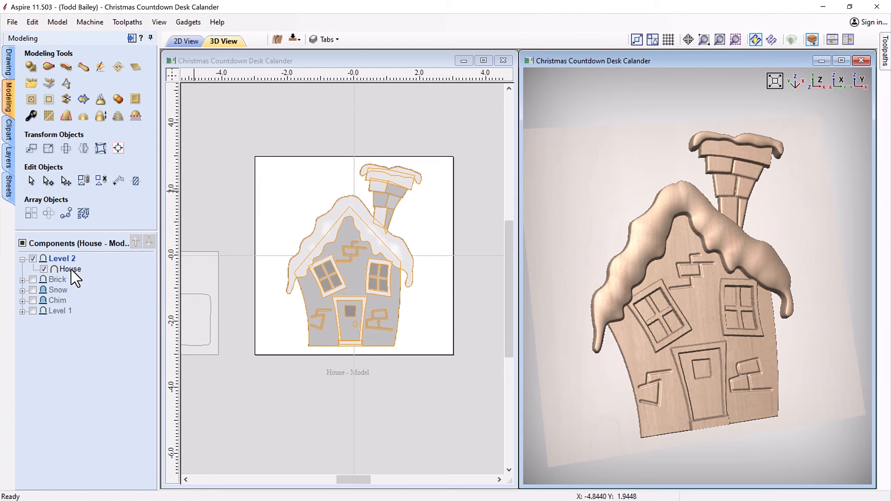
{"action": "mouse_move", "coordinate": [70, 314]}
{"action": "left_click", "coordinate": [633, 304]}
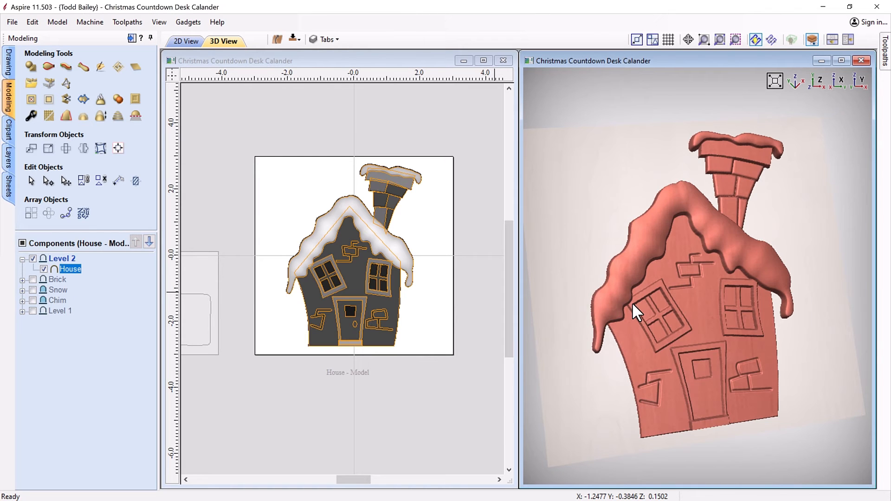
{"action": "right_click", "coordinate": [633, 303]}
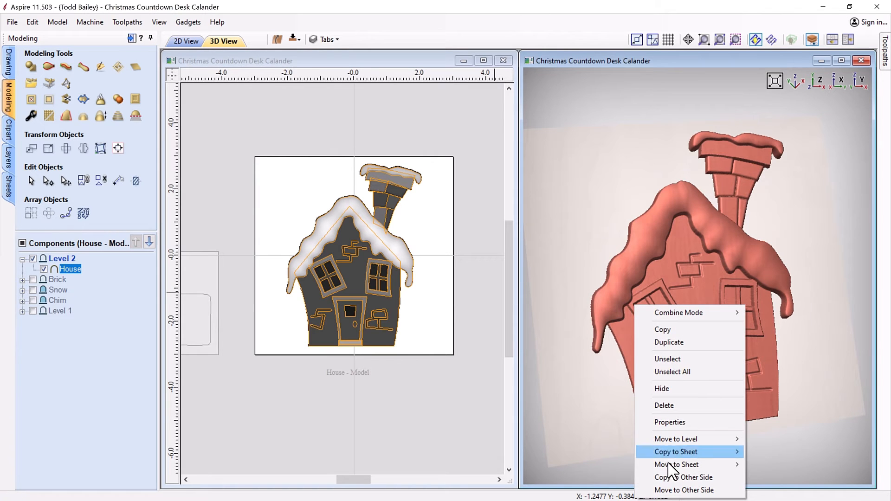
{"action": "mouse_move", "coordinate": [674, 452]}
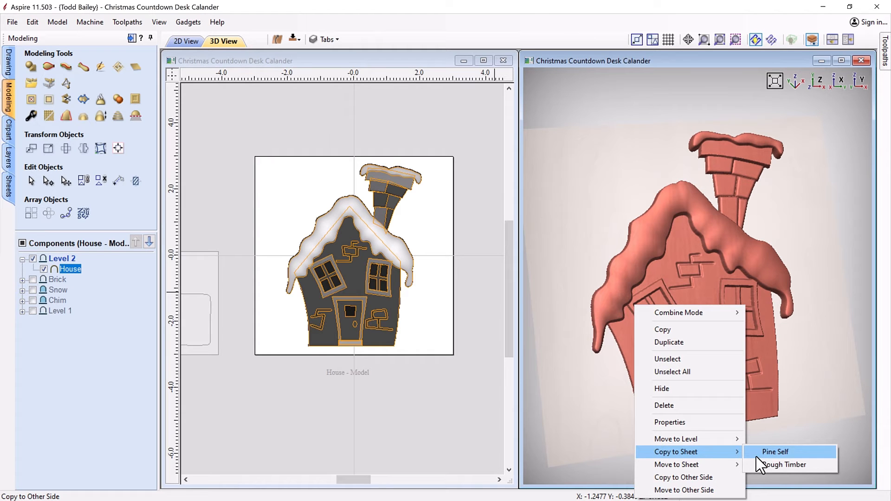
{"action": "left_click", "coordinate": [568, 357]}
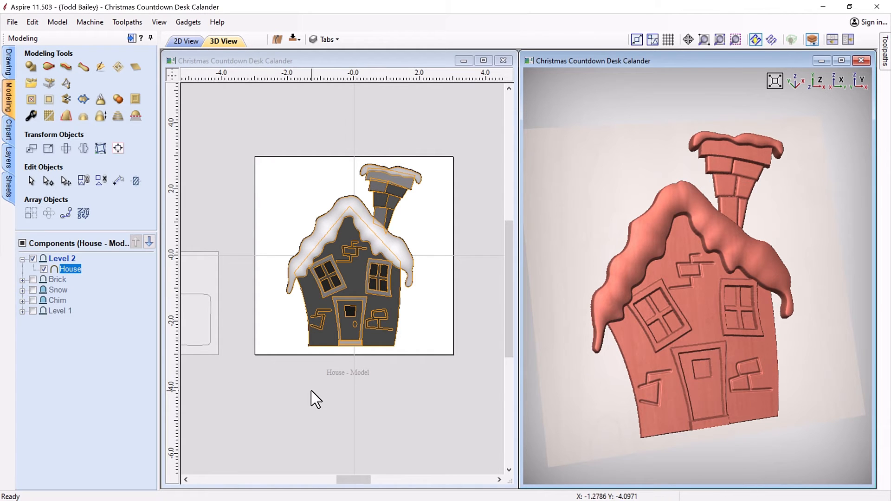
Stack the 2D view above the 3D view and make the Pine Self sheet active.
{"action": "scroll", "coordinate": [316, 399], "scroll_direction": "down", "scroll_amount": 2}
{"action": "left_click_drag", "start_coordinate": [343, 481], "coordinate": [259, 481]}
{"action": "left_click", "coordinate": [358, 325]}
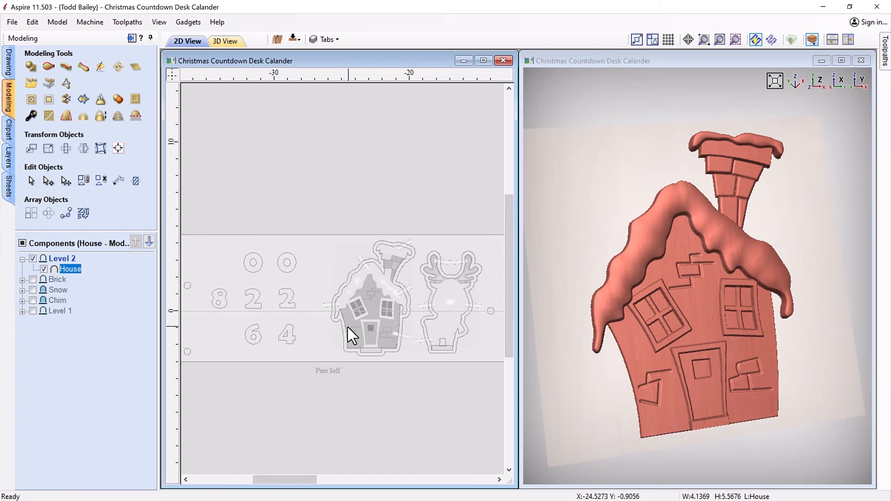
{"action": "scroll", "coordinate": [347, 327], "scroll_direction": "down", "scroll_amount": 2}
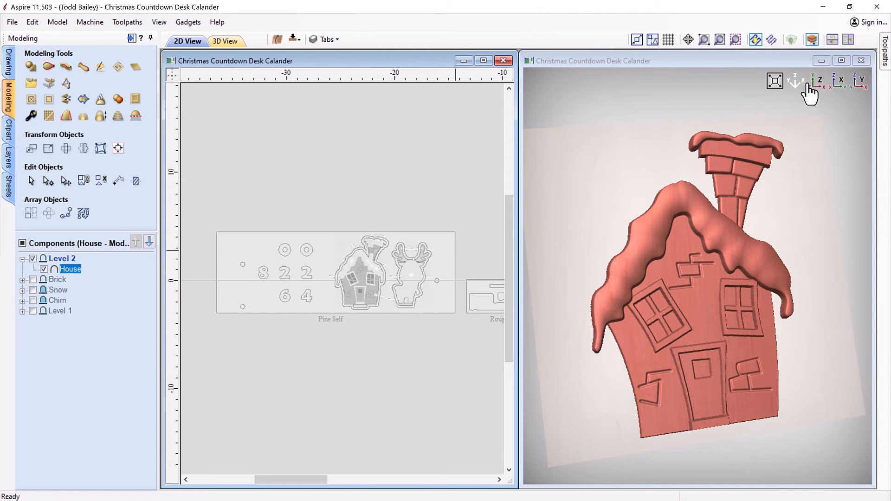
{"action": "left_click", "coordinate": [833, 40]}
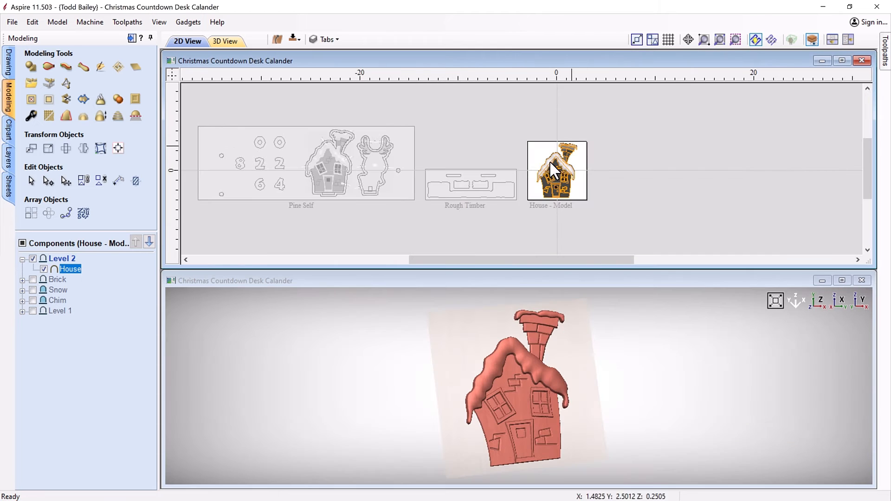
{"action": "scroll", "coordinate": [271, 162], "scroll_direction": "up", "scroll_amount": 1}
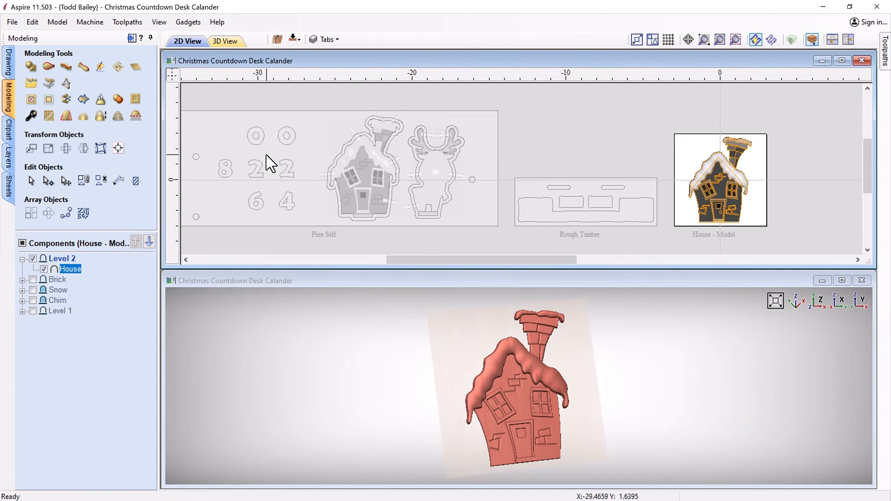
{"action": "left_click", "coordinate": [290, 176]}
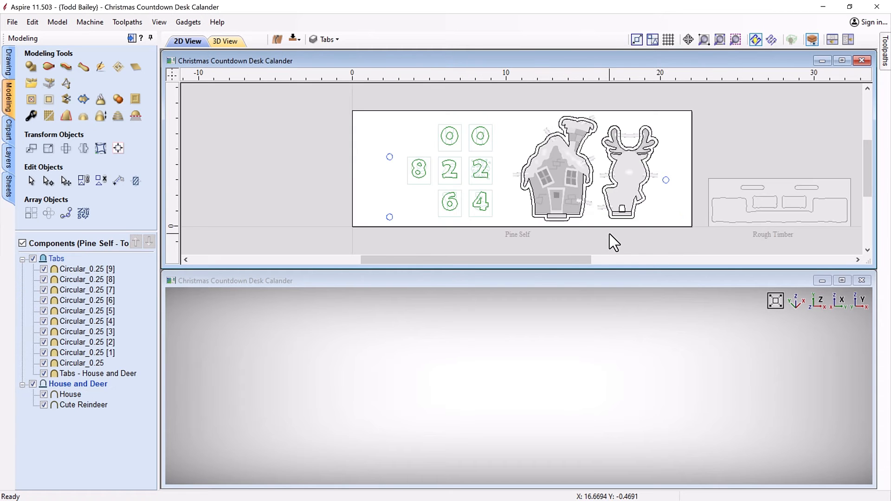
Examine the 3D house and reindeer models with their holding tabs on the Pine Self sheet.
{"action": "middle_click_drag", "start_coordinate": [754, 338], "coordinate": [527, 378]}
{"action": "mouse_move", "coordinate": [630, 312]}
{"action": "middle_mouse_down"}
{"action": "mouse_move", "coordinate": [594, 357]}
{"action": "mouse_move", "coordinate": [547, 374]}
{"action": "middle_mouse_up"}
{"action": "left_click_drag", "start_coordinate": [547, 374], "coordinate": [590, 335]}
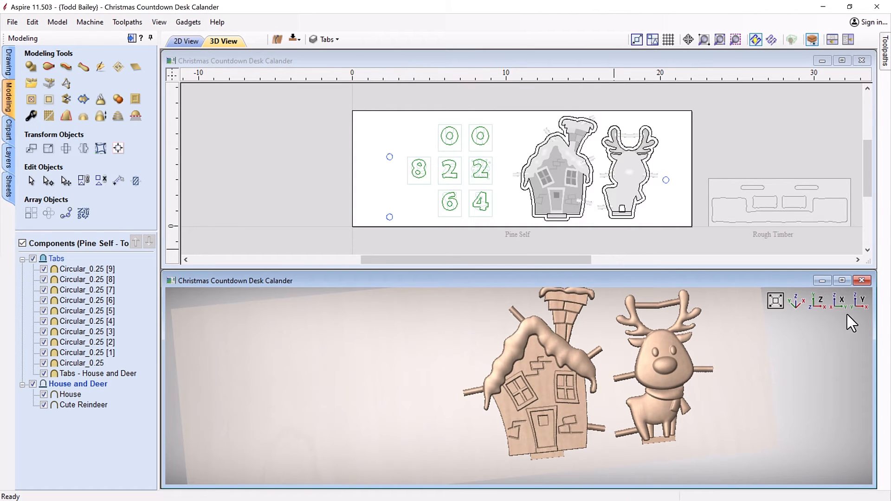
{"action": "left_click_drag", "start_coordinate": [621, 412], "coordinate": [580, 427]}
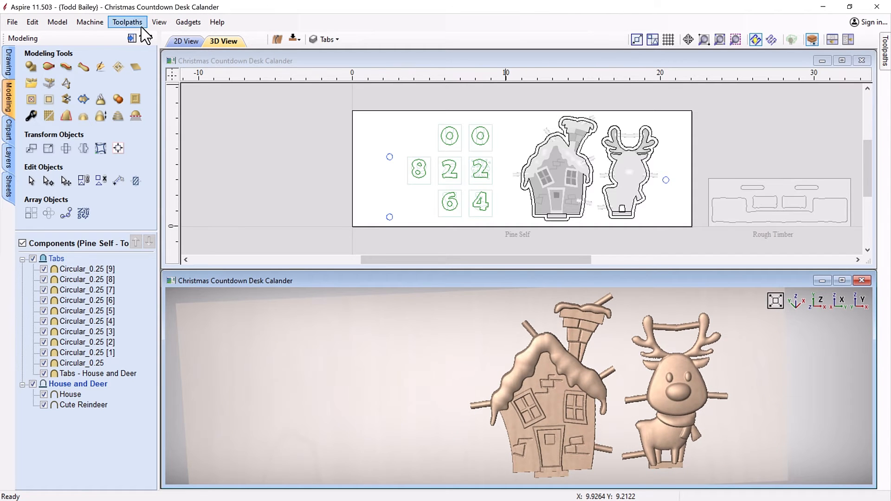
Switch the workspace to the topath layout and review the Pine Self sheet's top-side toolpaths.
{"action": "left_click", "coordinate": [131, 38]}
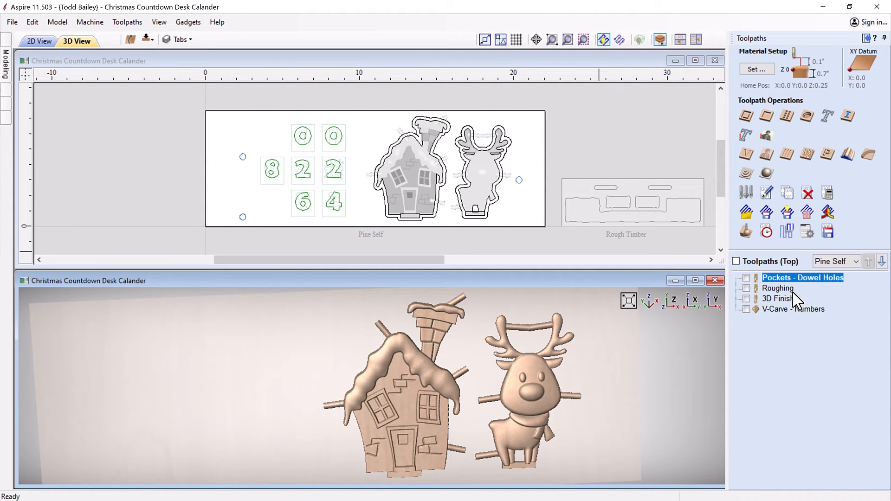
{"action": "mouse_move", "coordinate": [793, 280]}
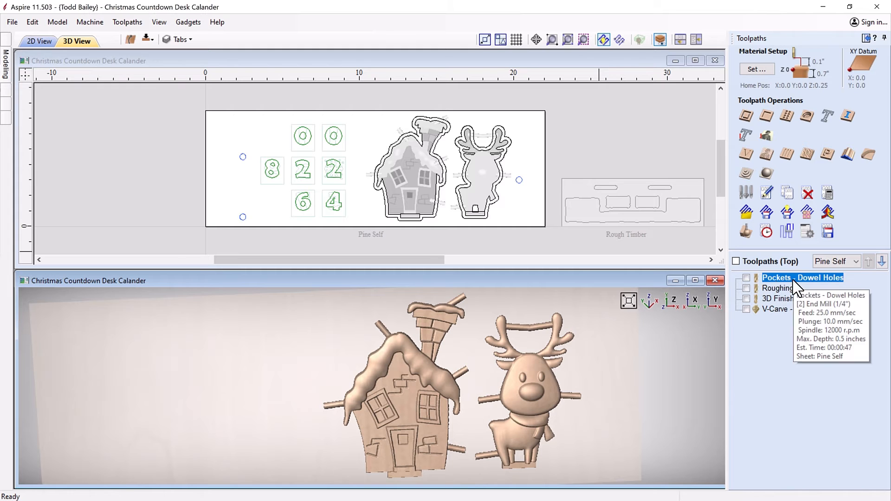
{"action": "mouse_move", "coordinate": [780, 310]}
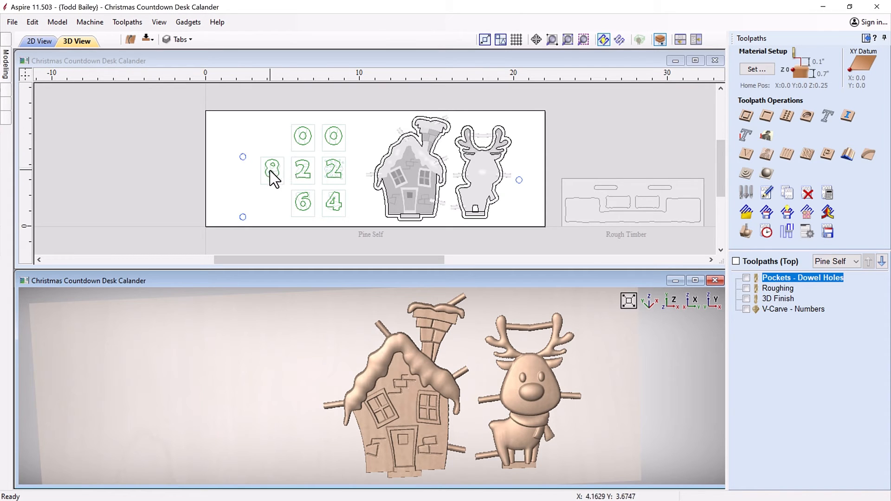
Highlight the boundary and outline vectors around the house and reindeer, and check the sheet's bottom side before returning to the top.
{"action": "scroll", "coordinate": [274, 170], "scroll_direction": "up", "scroll_amount": 2}
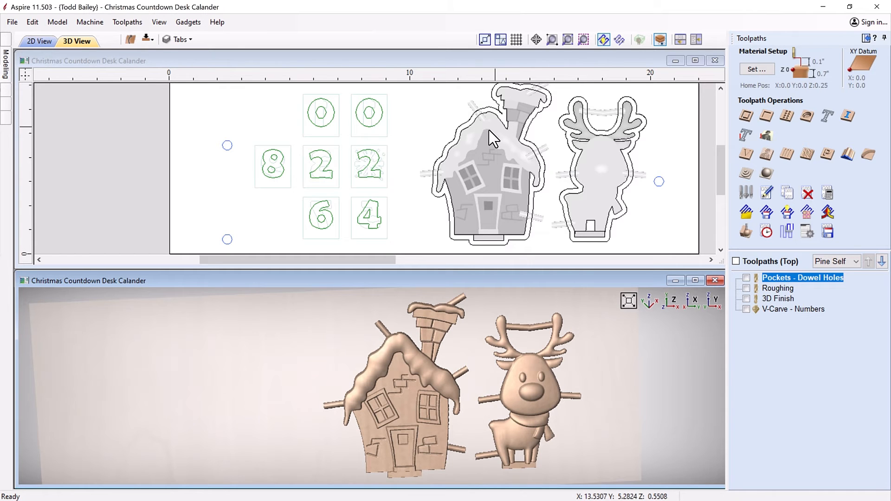
{"action": "left_click", "coordinate": [436, 161]}
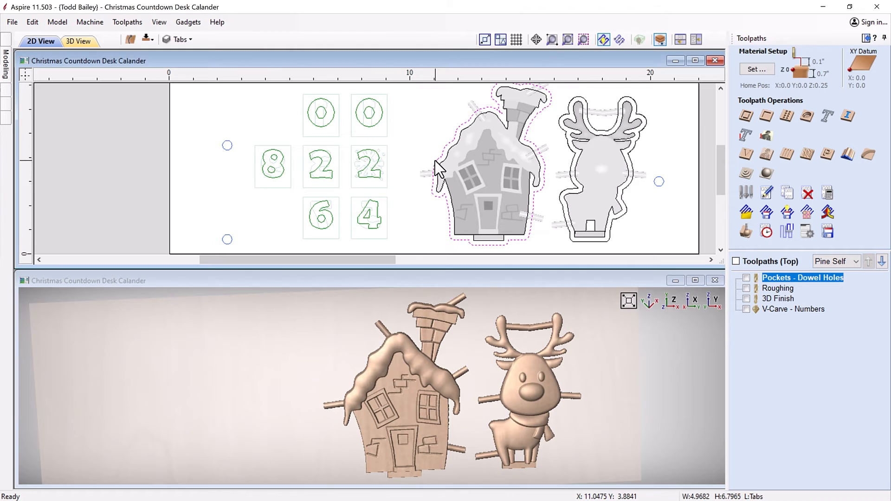
{"action": "left_click", "coordinate": [478, 124]}
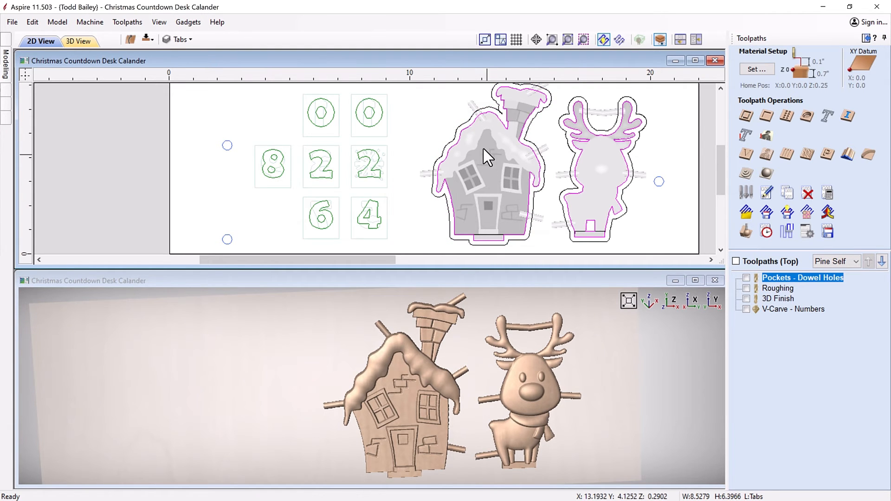
{"action": "left_click", "coordinate": [456, 133]}
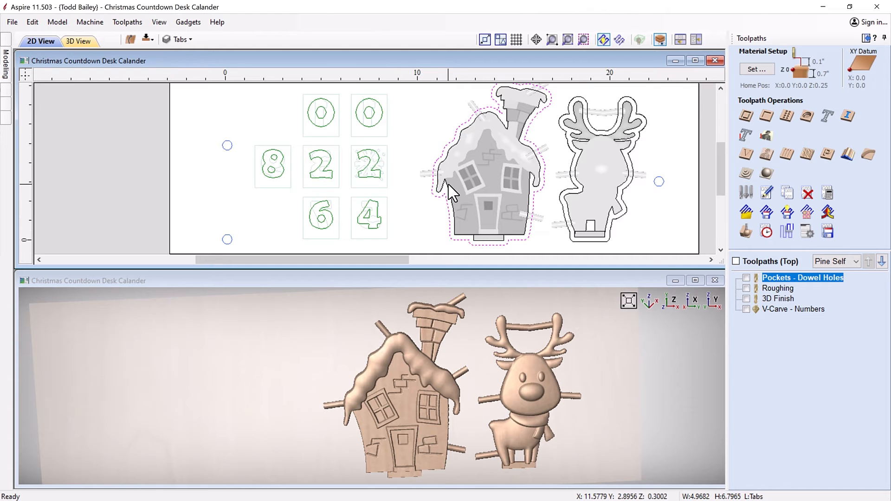
{"action": "scroll", "coordinate": [448, 183], "scroll_direction": "down", "scroll_amount": 1}
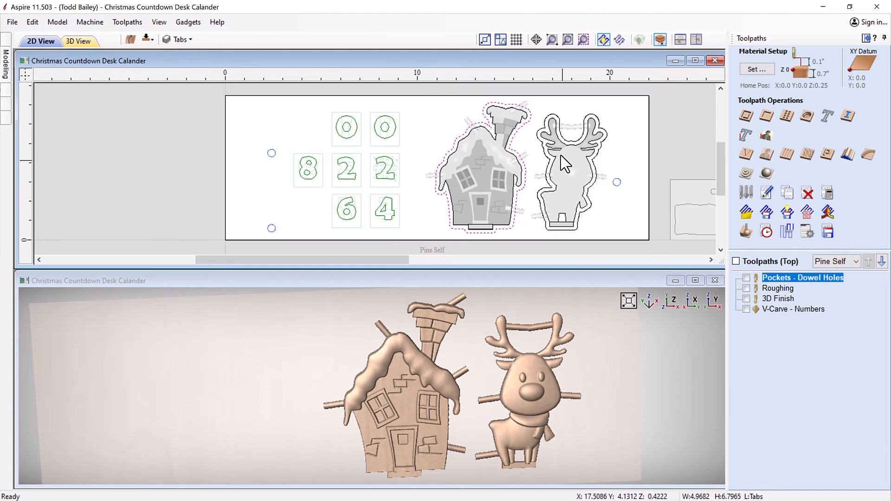
{"action": "left_click", "coordinate": [146, 40]}
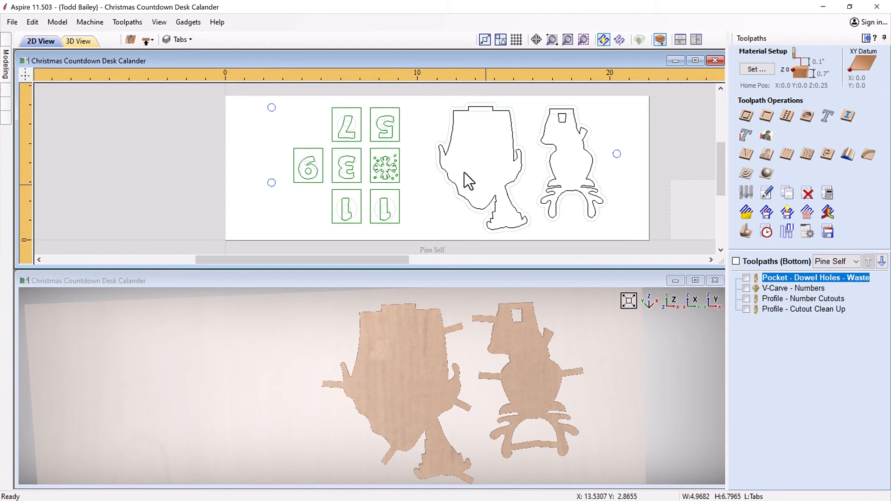
{"action": "left_click", "coordinate": [146, 40]}
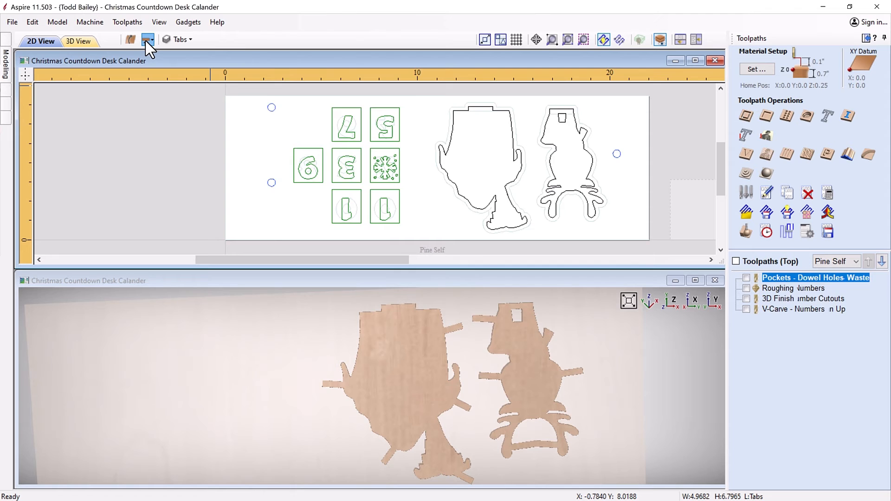
Display the dowel hole pockets, Roughing, 3D Finish and V-Carve number toolpaths for the top side.
{"action": "left_click", "coordinate": [746, 277]}
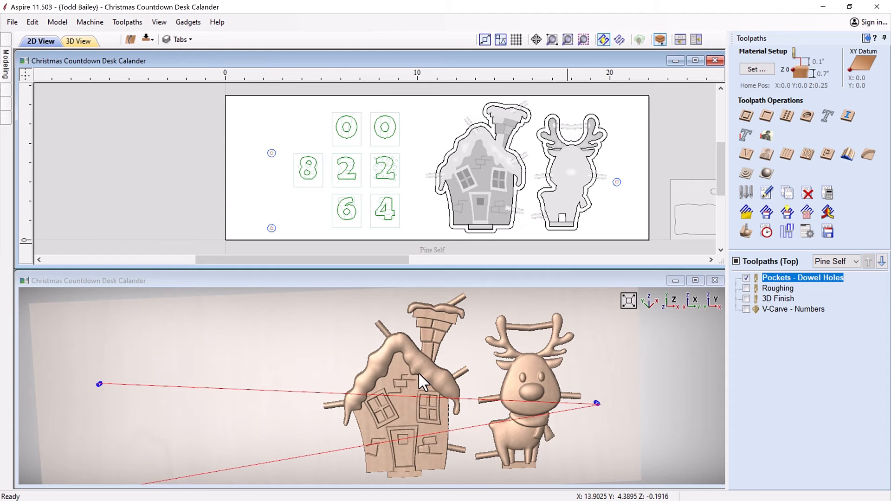
{"action": "left_click_drag", "start_coordinate": [419, 372], "coordinate": [424, 344]}
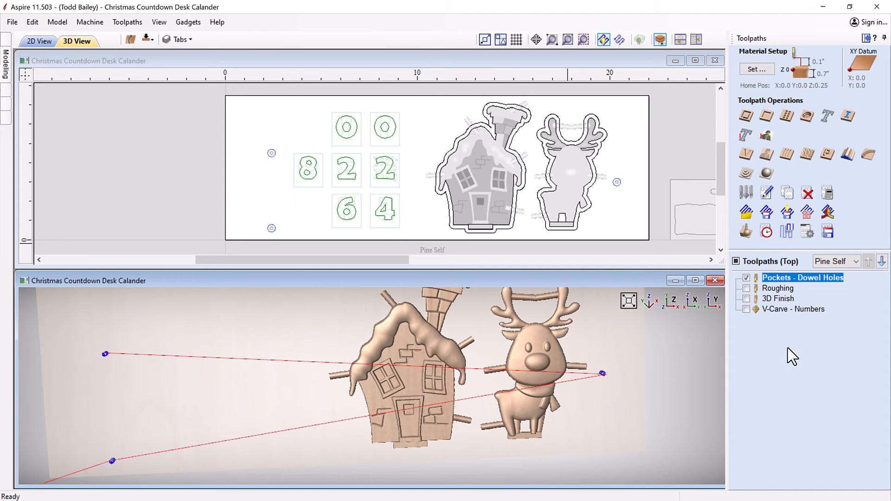
{"action": "left_click", "coordinate": [747, 288]}
{"action": "left_click_drag", "start_coordinate": [631, 364], "coordinate": [479, 405]}
{"action": "left_click", "coordinate": [746, 298]}
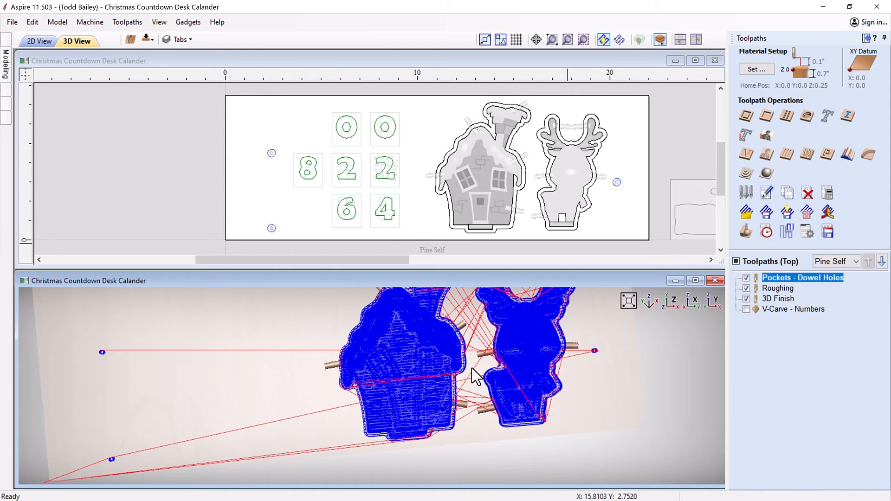
{"action": "left_click", "coordinate": [747, 309]}
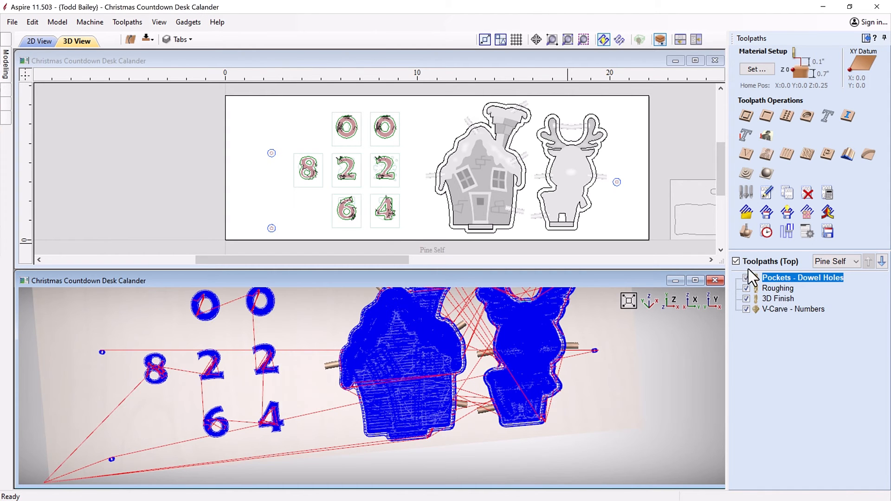
Simulate all visible top-side toolpaths and inspect the carved house, reindeer and numbers in 3D.
{"action": "left_click", "coordinate": [746, 232]}
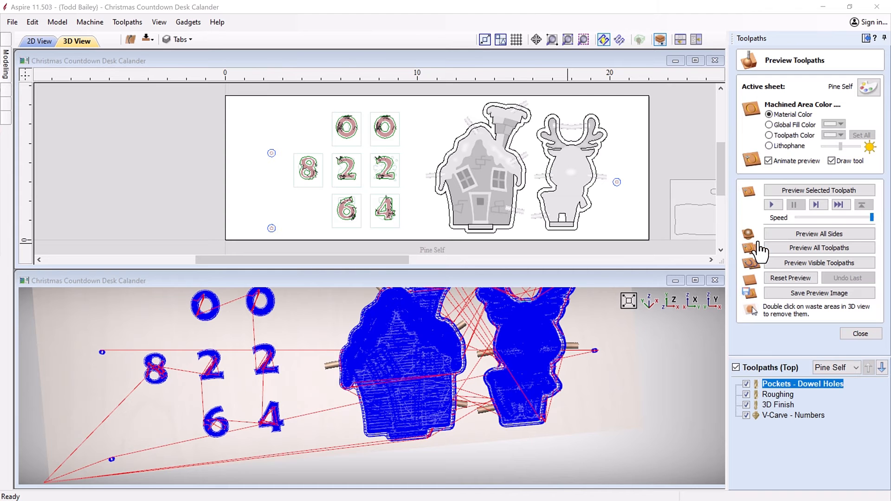
{"action": "left_click", "coordinate": [797, 264]}
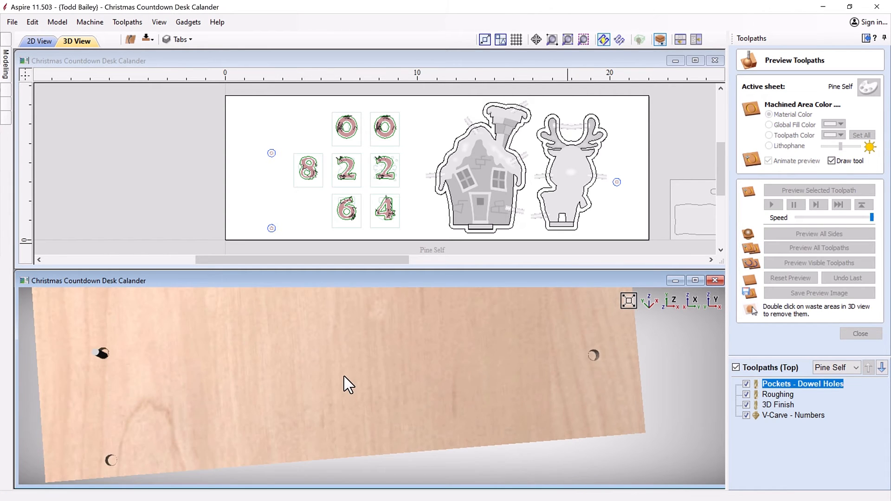
{"action": "left_click_drag", "start_coordinate": [324, 403], "coordinate": [400, 396]}
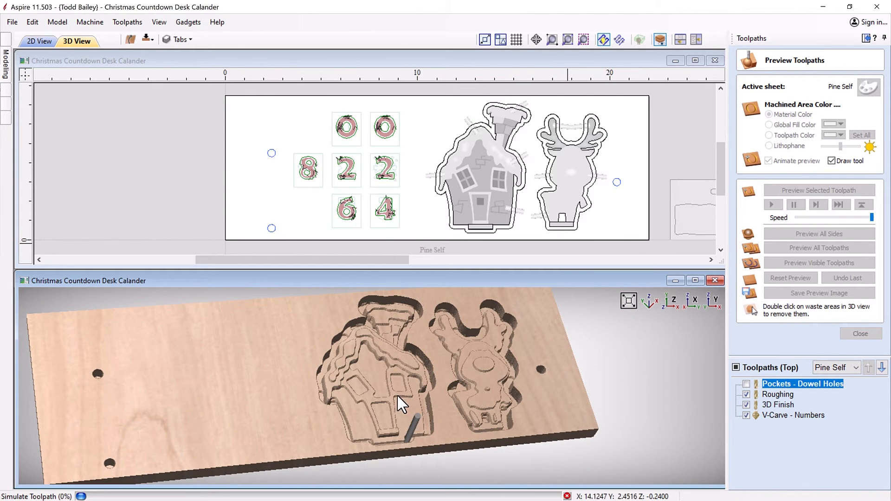
{"action": "left_click_drag", "start_coordinate": [417, 393], "coordinate": [359, 414]}
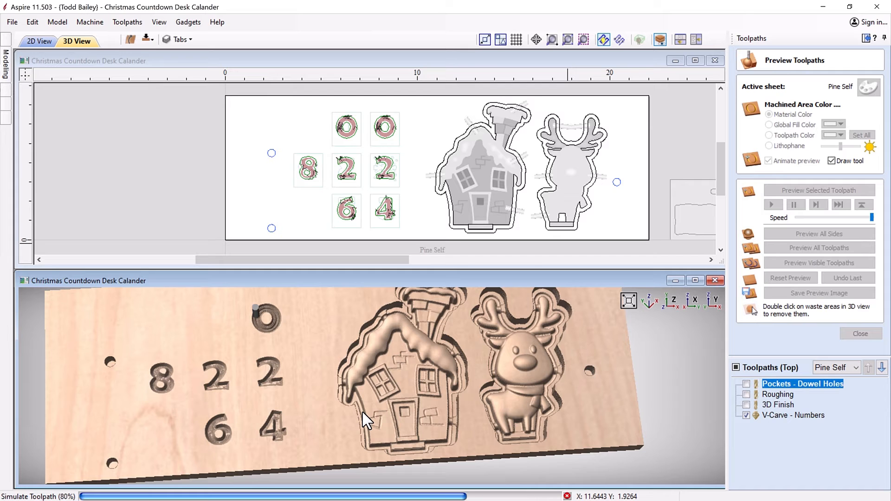
{"action": "left_click_drag", "start_coordinate": [462, 358], "coordinate": [386, 366]}
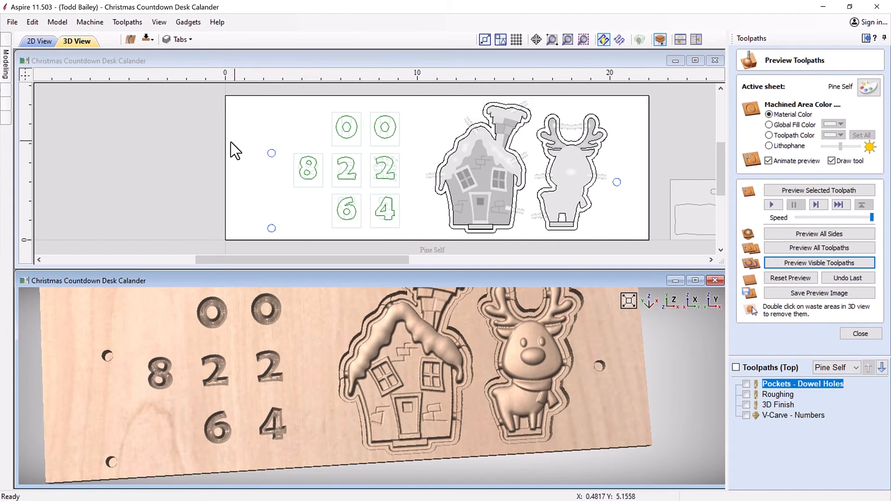
Switch to the Pine Self sheet's bottom side and display its dowel hole waste pocket, V-Carve numbers, number cutouts and cutout clean-up toolpaths.
{"action": "left_click", "coordinate": [148, 40]}
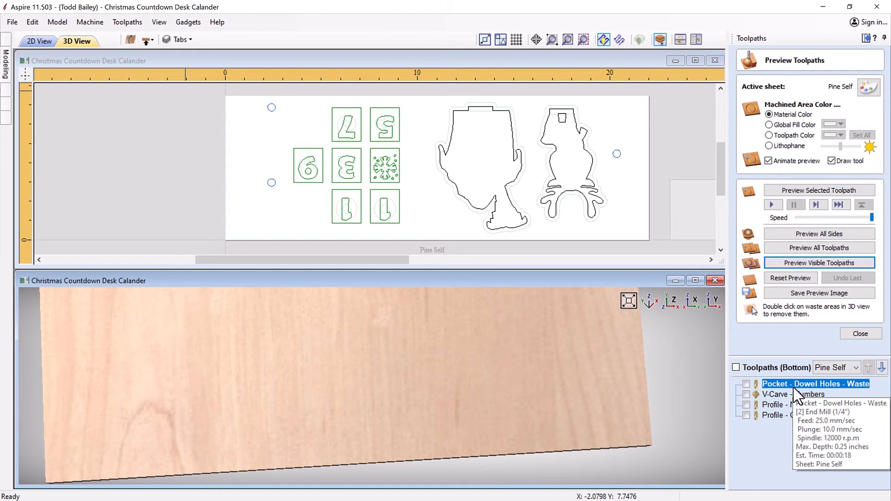
{"action": "left_click", "coordinate": [746, 383]}
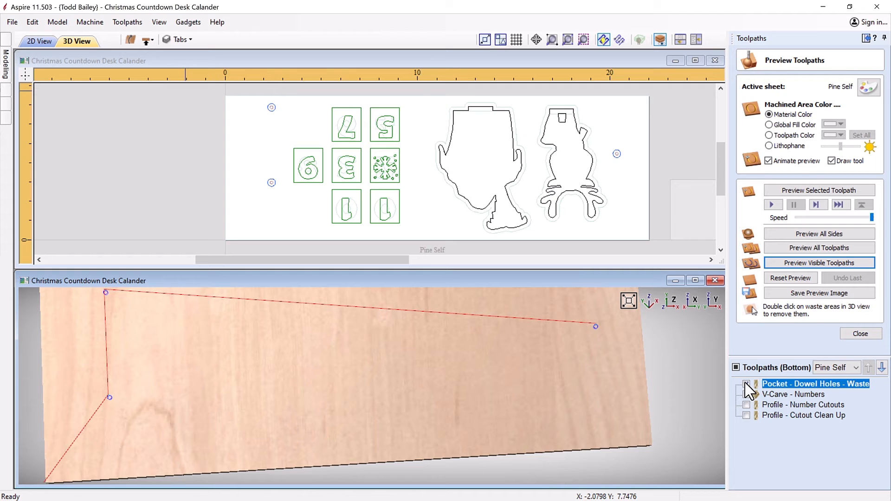
{"action": "left_click", "coordinate": [746, 384]}
{"action": "left_click", "coordinate": [747, 395]}
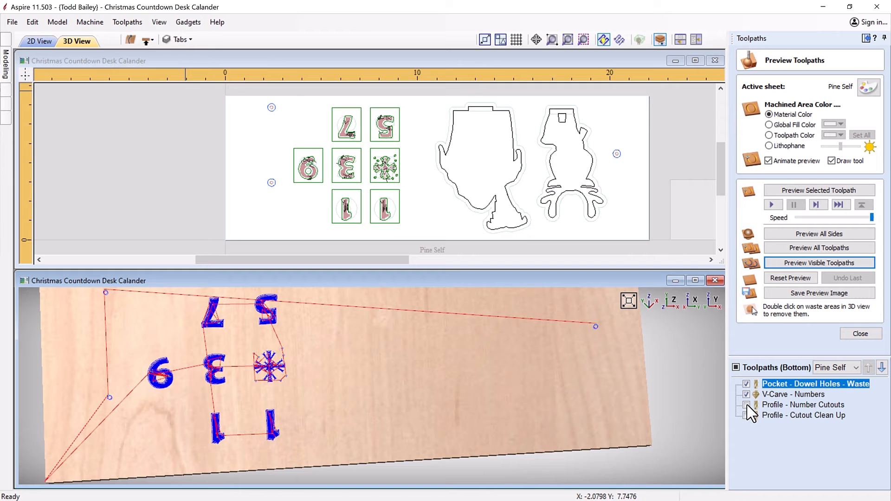
{"action": "left_click", "coordinate": [746, 405]}
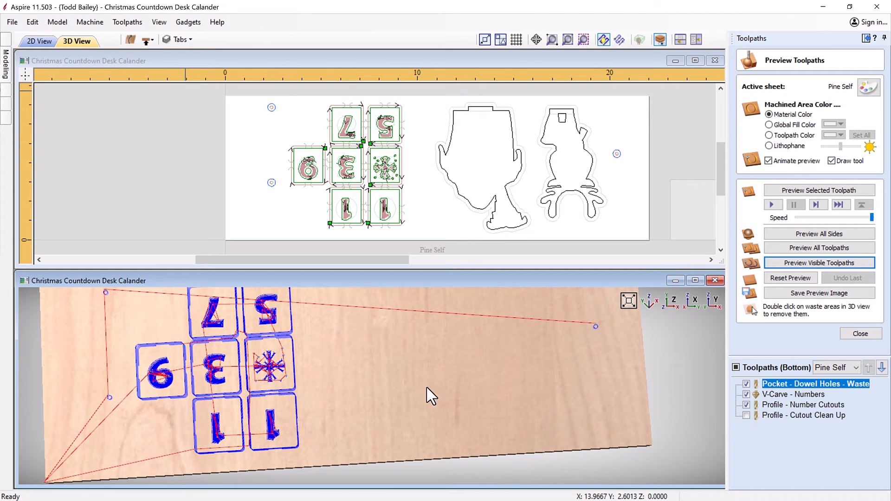
{"action": "left_click", "coordinate": [746, 416]}
{"action": "scroll", "coordinate": [483, 336], "scroll_direction": "down", "scroll_amount": 1}
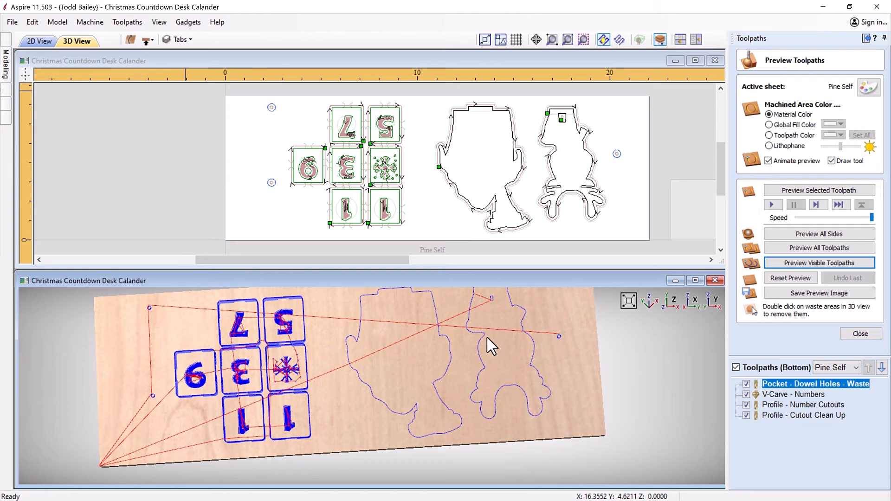
Simulate all visible bottom-side toolpaths, inspect the cut-out number blocks, house and reindeer in 3D, and return to the top side.
{"action": "left_click", "coordinate": [785, 264]}
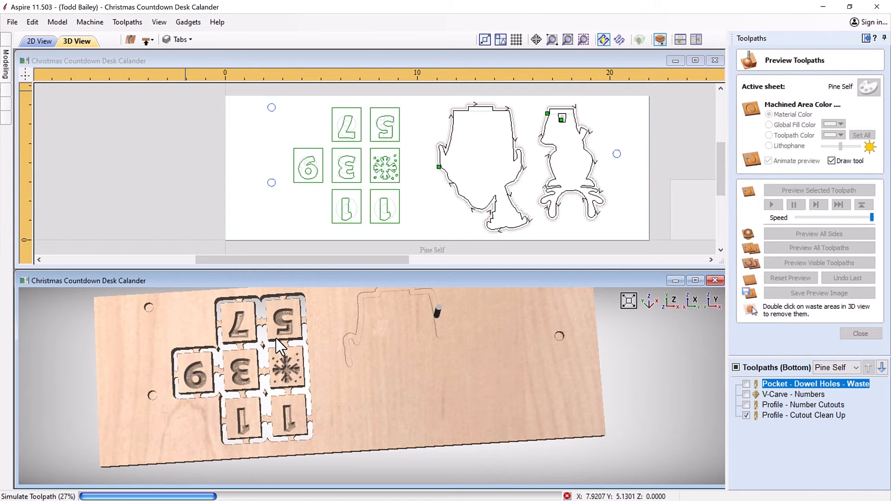
{"action": "left_click_drag", "start_coordinate": [444, 413], "coordinate": [423, 419]}
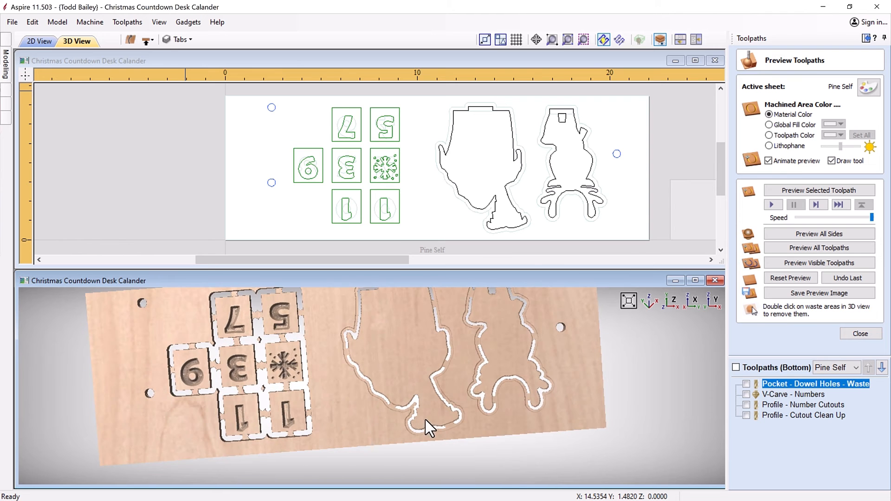
{"action": "middle_click_drag", "start_coordinate": [310, 381], "coordinate": [391, 392]}
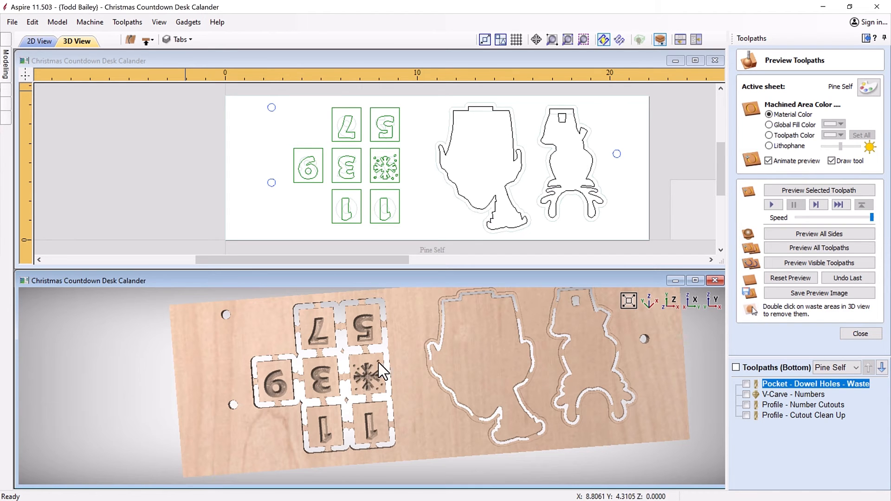
{"action": "left_click_drag", "start_coordinate": [473, 393], "coordinate": [496, 405]}
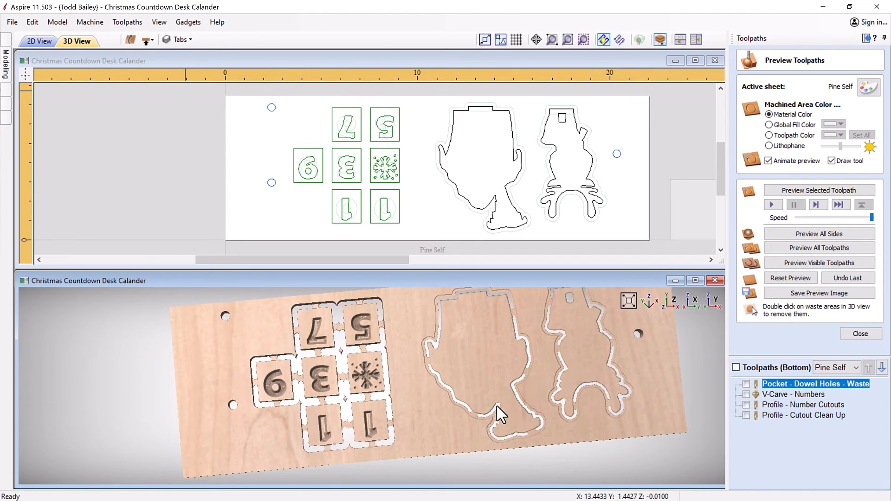
{"action": "left_click", "coordinate": [147, 41]}
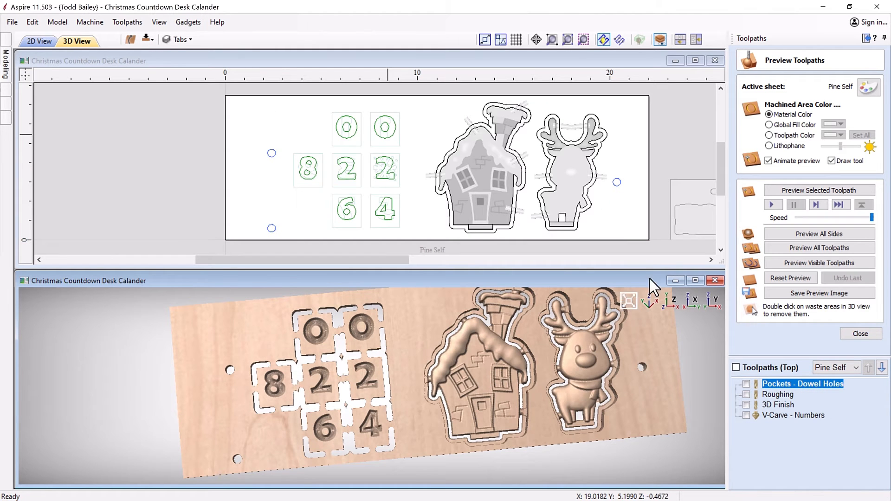
Make the Rough Timber sheet active and display its Pocket - House and Deer toolpath, examining the two slots up close.
{"action": "left_click_drag", "start_coordinate": [397, 259], "coordinate": [520, 277]}
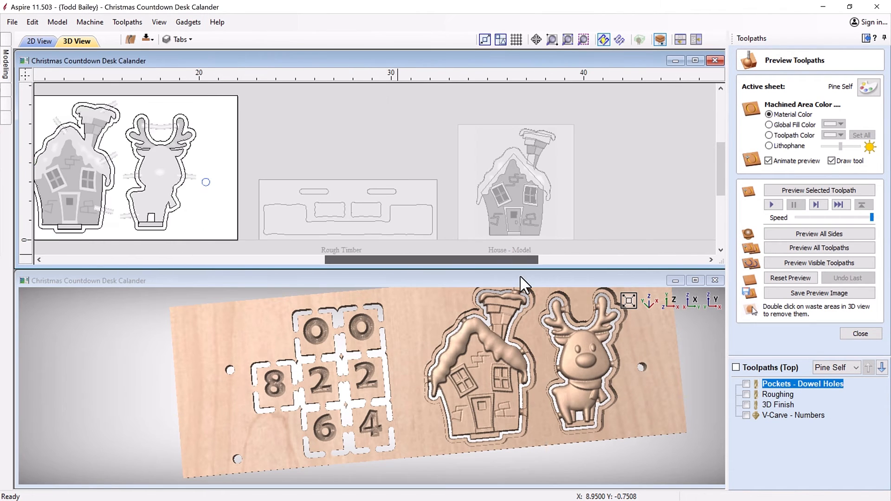
{"action": "left_click", "coordinate": [330, 211]}
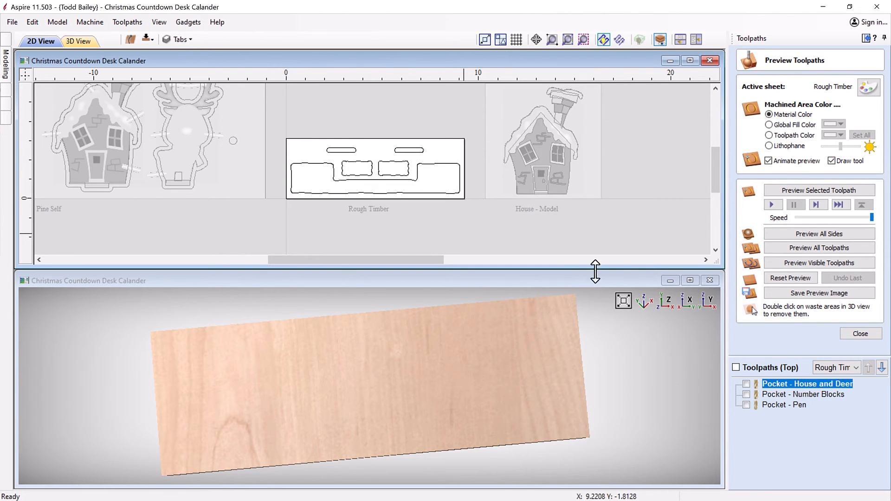
{"action": "left_click", "coordinate": [746, 384]}
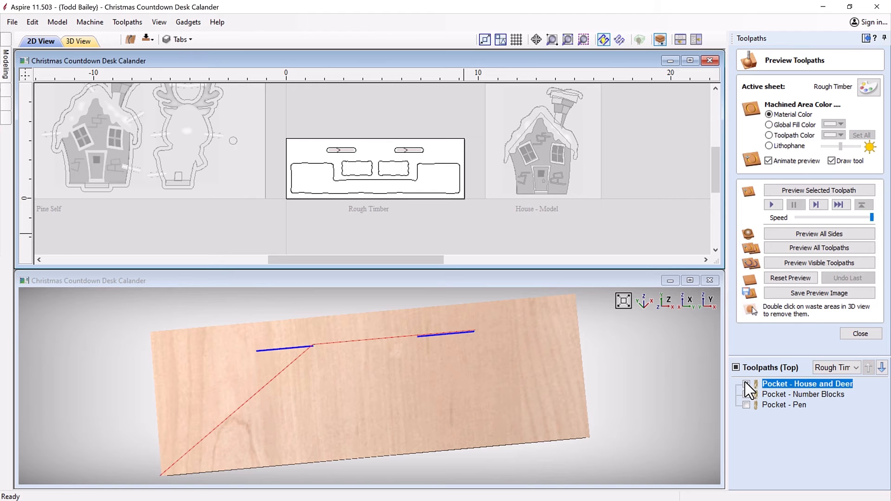
{"action": "scroll", "coordinate": [336, 149], "scroll_direction": "up", "scroll_amount": 4}
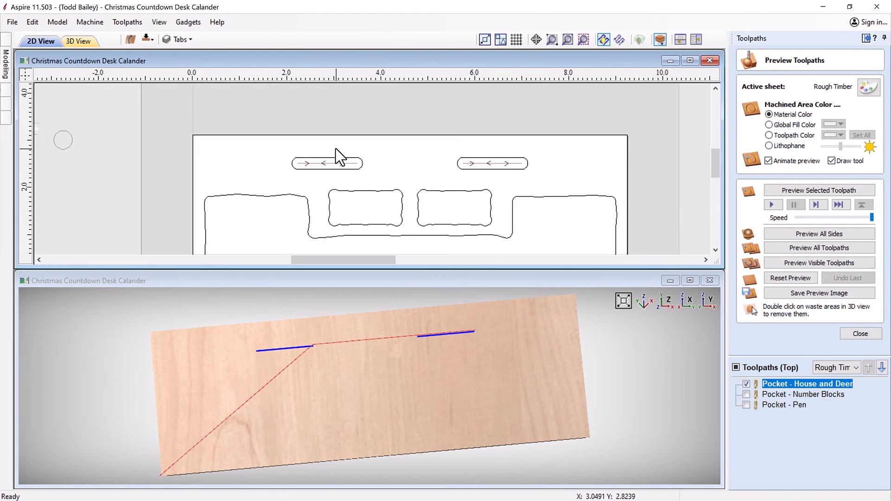
{"action": "scroll", "coordinate": [336, 148], "scroll_direction": "up", "scroll_amount": 1}
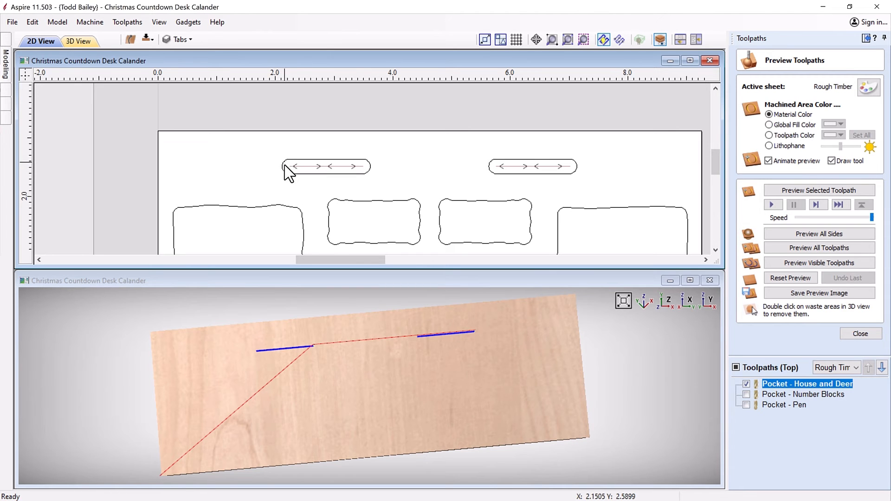
{"action": "scroll", "coordinate": [436, 204], "scroll_direction": "down", "scroll_amount": 1}
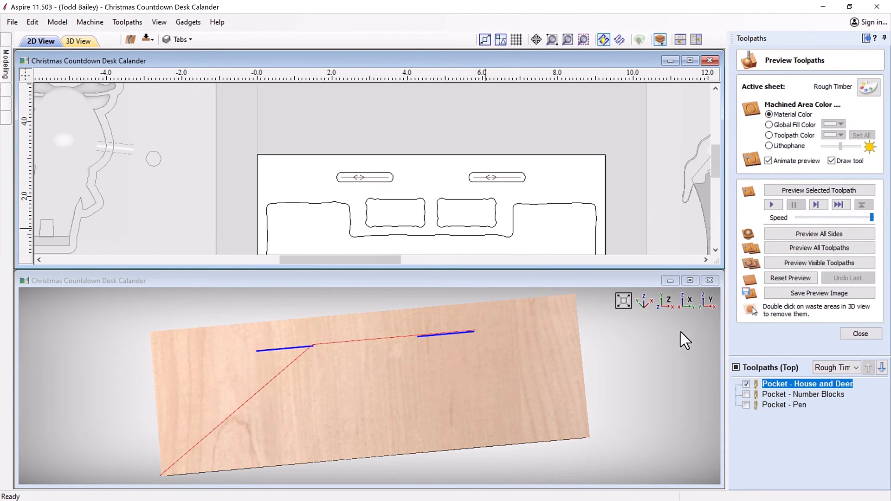
Display the Pocket - Number Blocks and Pocket - Pen toolpaths on the Rough Timber sheet as well.
{"action": "left_click", "coordinate": [748, 396]}
{"action": "middle_click_drag", "start_coordinate": [414, 173], "coordinate": [422, 130]}
{"action": "scroll", "coordinate": [401, 166], "scroll_direction": "up", "scroll_amount": 2}
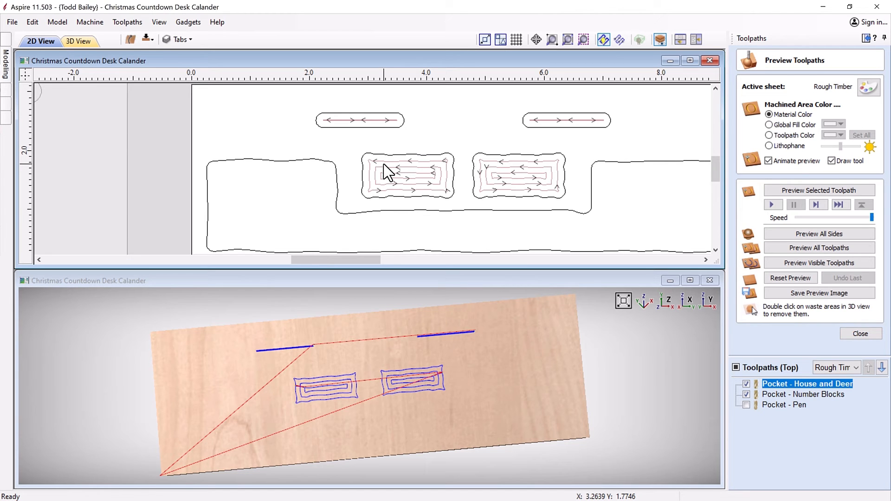
{"action": "left_click", "coordinate": [368, 213]}
{"action": "left_click", "coordinate": [746, 405]}
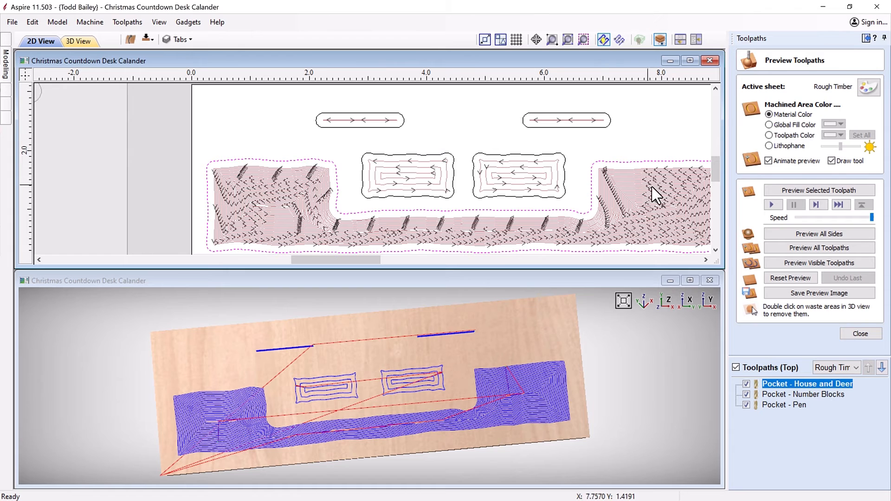
Simulate all visible Rough Timber toolpaths and inspect the base's slots, number block pockets and pen tray in 3D from several angles.
{"action": "left_click", "coordinate": [795, 264]}
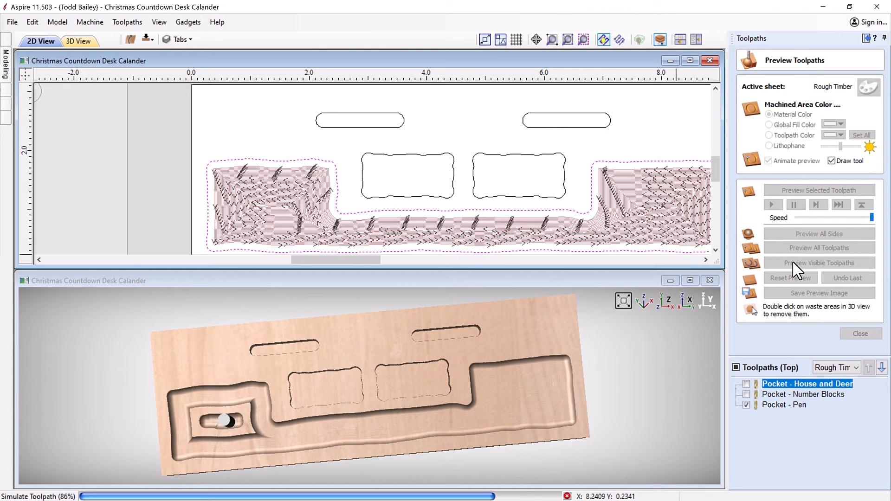
{"action": "left_click_drag", "start_coordinate": [404, 412], "coordinate": [459, 381]}
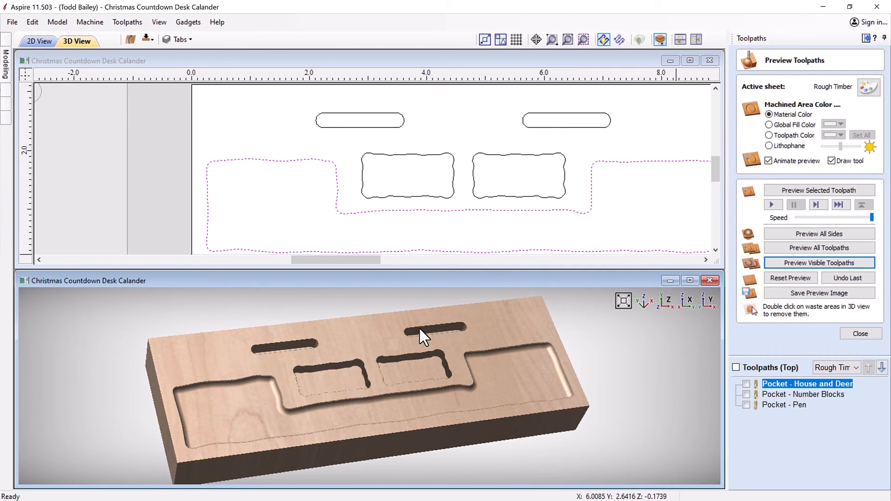
{"action": "left_click_drag", "start_coordinate": [402, 344], "coordinate": [395, 371]}
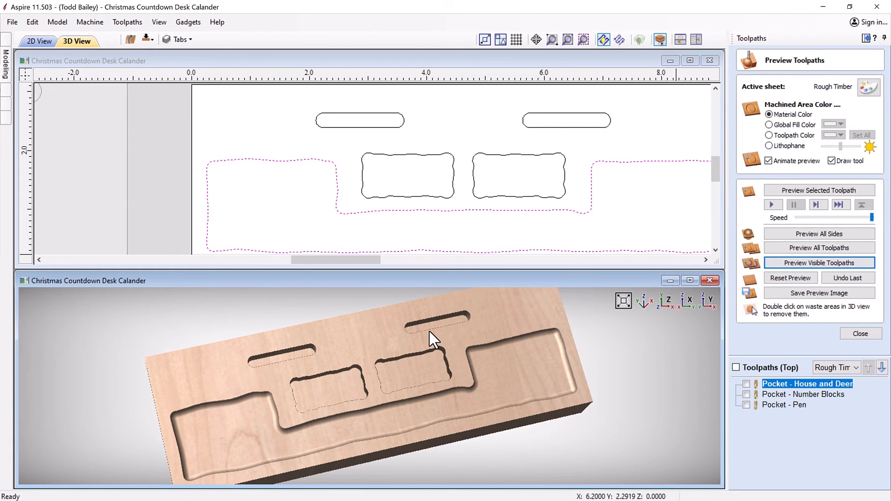
{"action": "left_click_drag", "start_coordinate": [421, 337], "coordinate": [294, 358]}
{"action": "left_click_drag", "start_coordinate": [327, 392], "coordinate": [371, 388]}
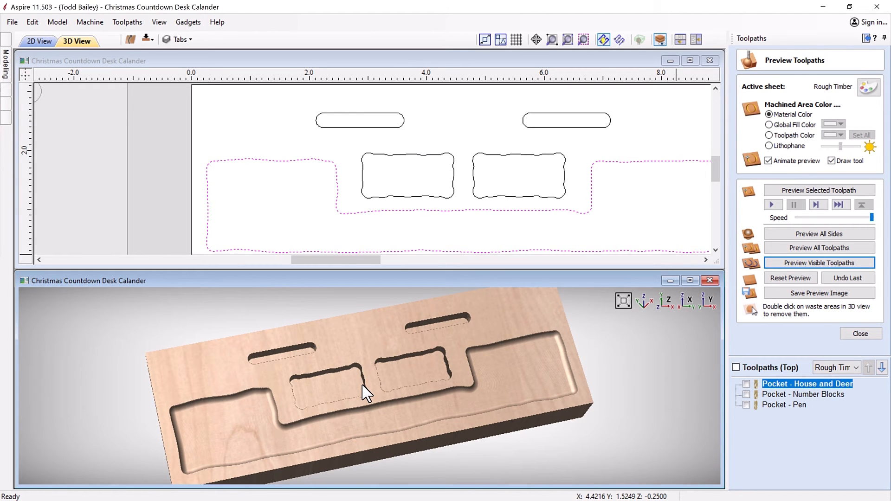
{"action": "scroll", "coordinate": [368, 394], "scroll_direction": "down", "scroll_amount": 1}
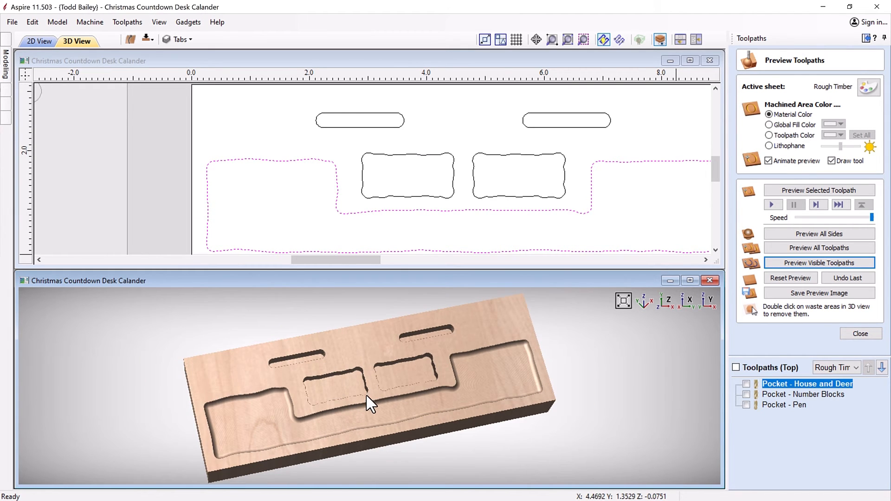
{"action": "left_click_drag", "start_coordinate": [370, 403], "coordinate": [325, 376]}
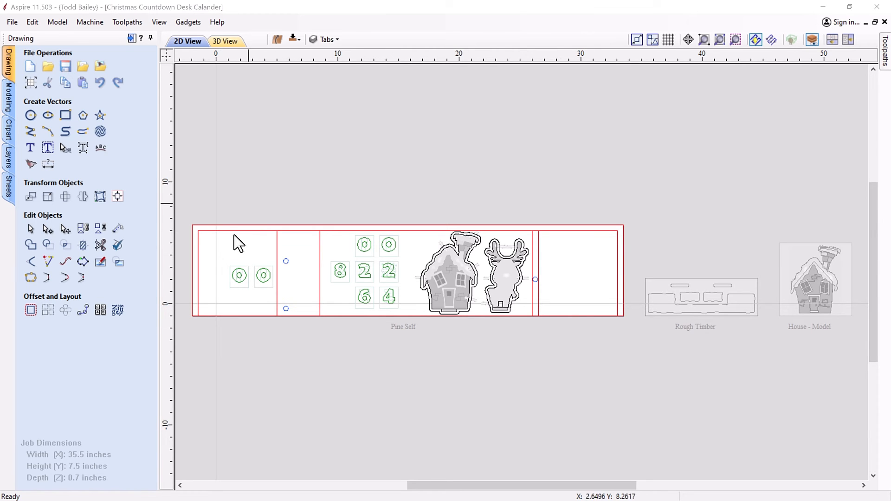
Check the layer list for the No Cut Zones layer, and keep the toolpath operations permanently displayed beside the drawing.
{"action": "left_click", "coordinate": [337, 41]}
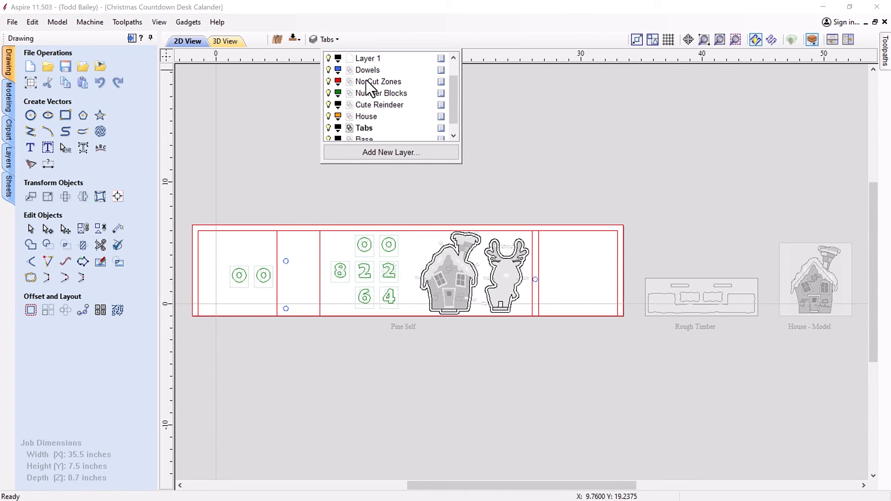
{"action": "left_click", "coordinate": [269, 186]}
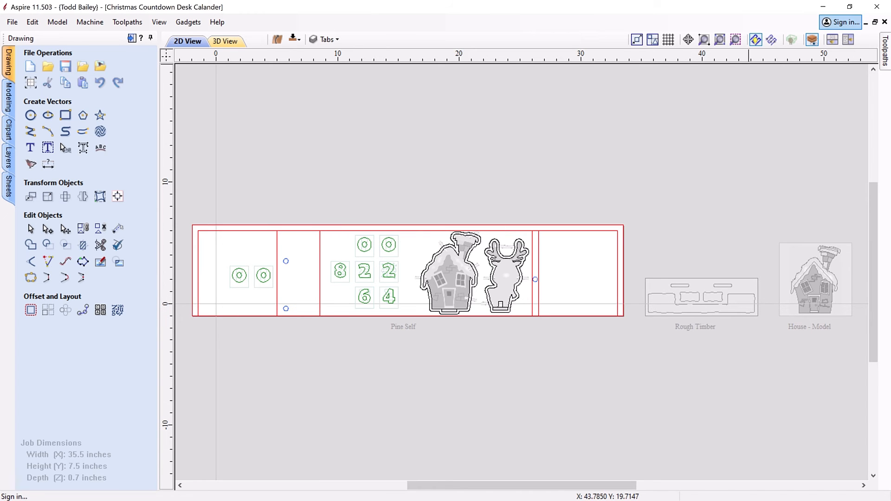
{"action": "left_click", "coordinate": [886, 55]}
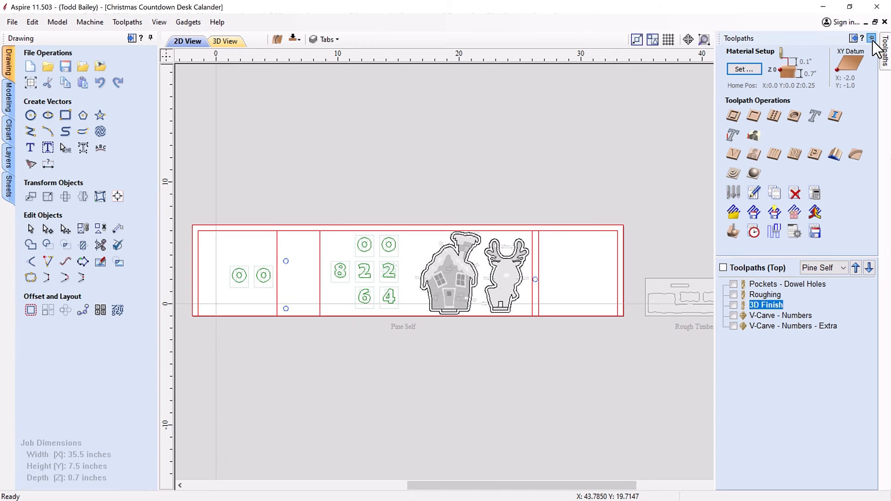
{"action": "left_click", "coordinate": [872, 39]}
Review the Pine Self sheet's material setup, including its XY datum offset, and look through the layer list without changing anything.
{"action": "left_click", "coordinate": [767, 69]}
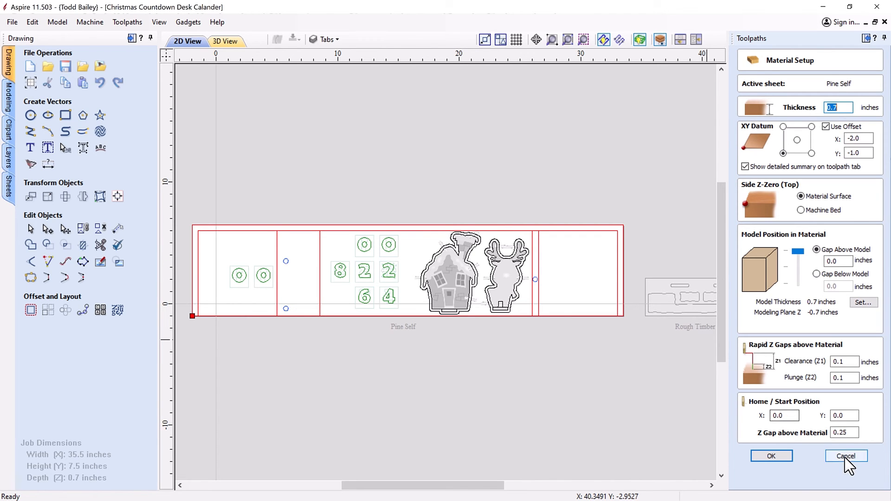
{"action": "key", "text": "Return"}
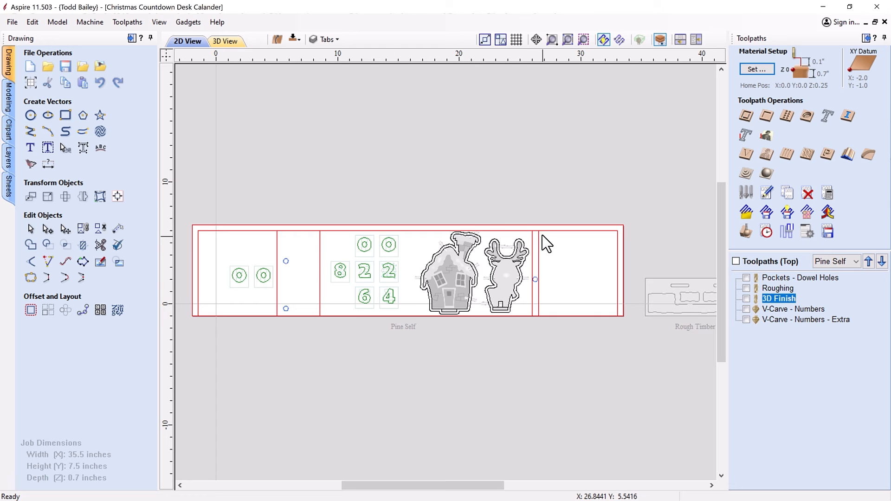
{"action": "left_click", "coordinate": [335, 40]}
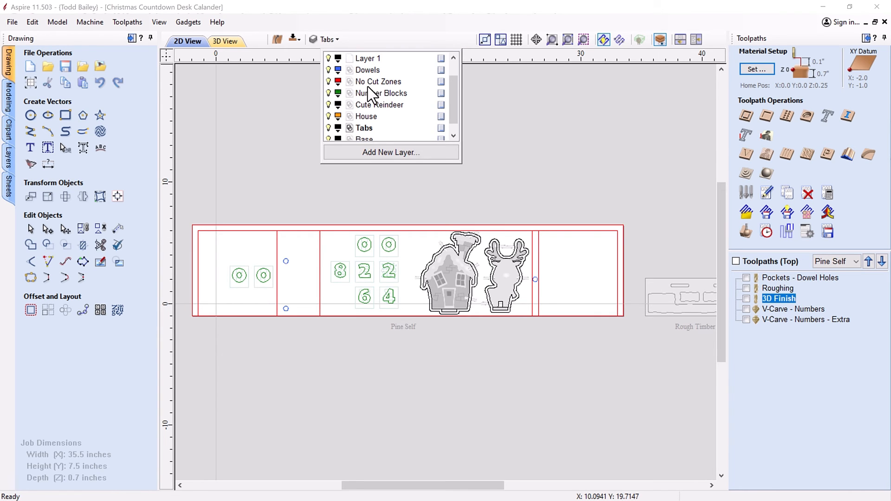
{"action": "left_click", "coordinate": [304, 159]}
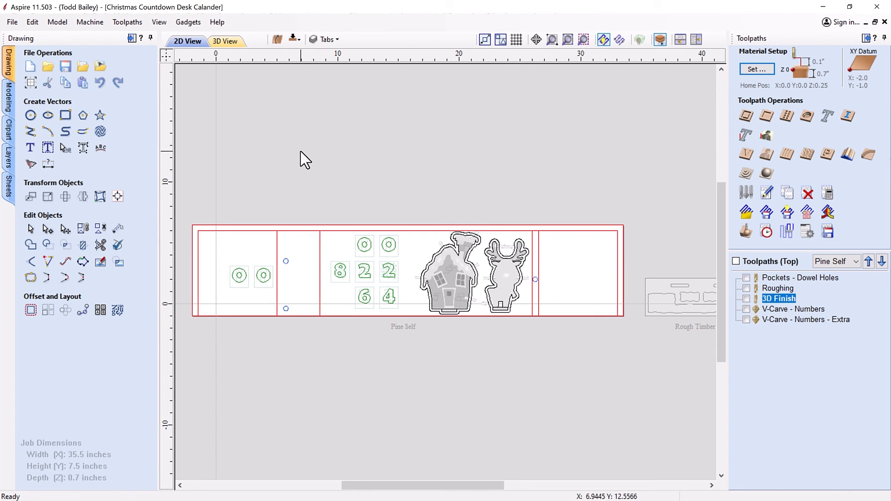